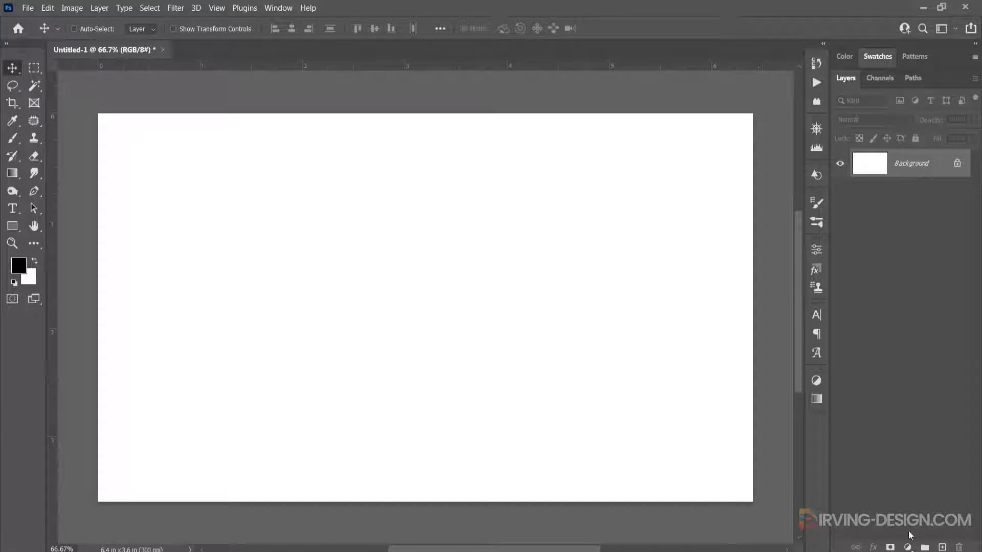
Step: Add a Gradient Fill layer above the background using the Foreground to Background preset from Basics
{"action": "left_click", "coordinate": [908, 546]}
{"action": "left_click", "coordinate": [919, 321]}
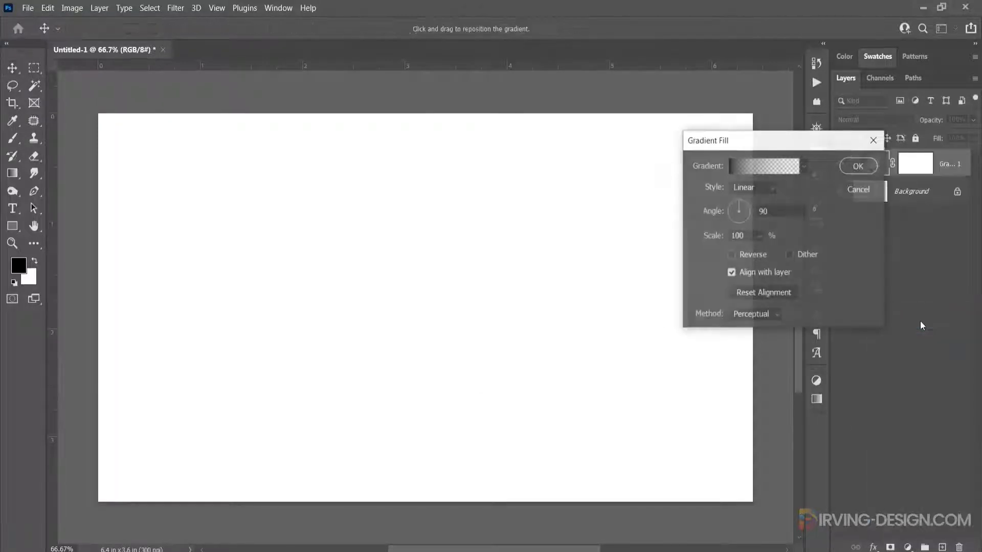
{"action": "left_click", "coordinate": [756, 165]}
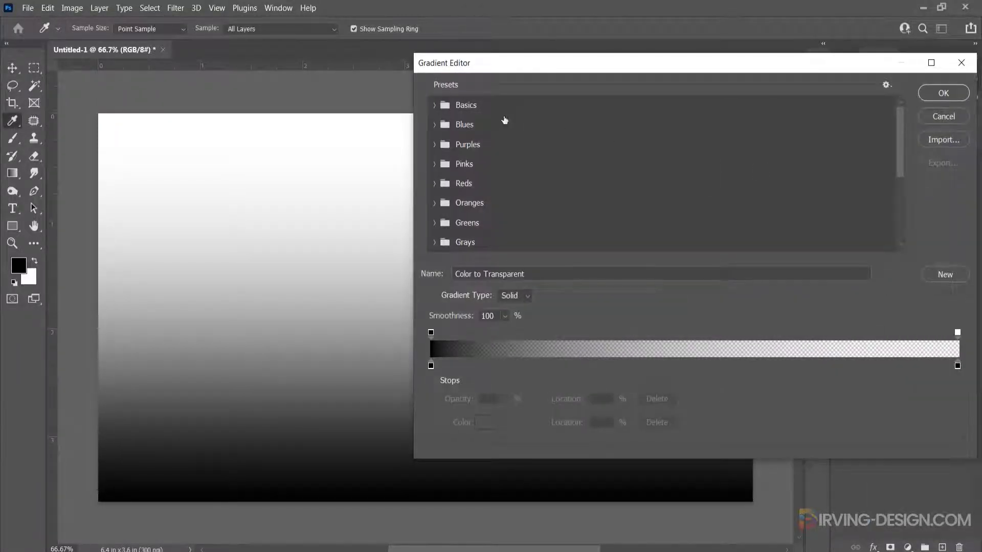
{"action": "left_click", "coordinate": [435, 106]}
{"action": "left_click", "coordinate": [460, 145]}
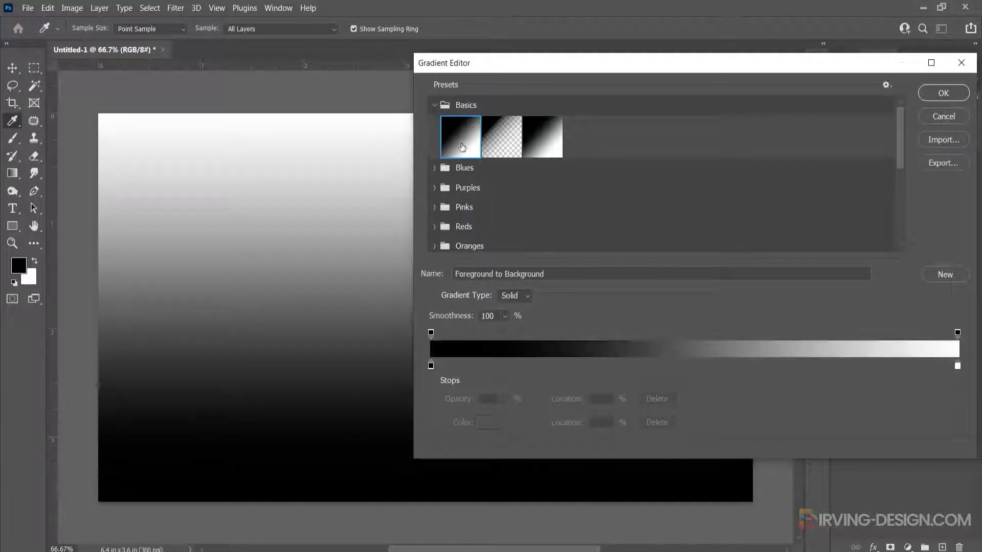
Step: Set the gradient's starting colour stop at location 0% to dark blue 014b98
{"action": "left_click", "coordinate": [431, 365]}
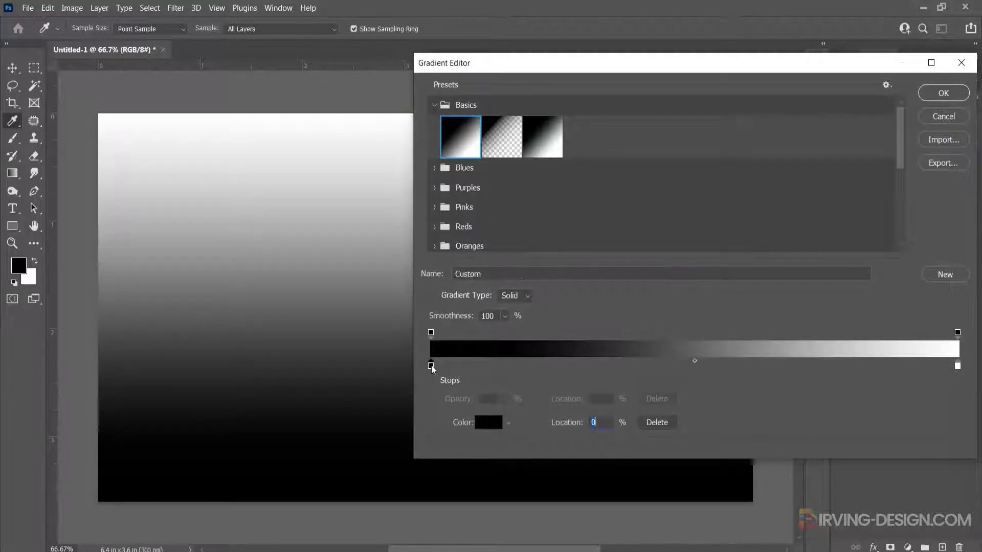
{"action": "left_click", "coordinate": [486, 424]}
{"action": "mouse_move", "coordinate": [822, 266]}
{"action": "left_mouse_down"}
{"action": "mouse_move", "coordinate": [801, 278]}
{"action": "mouse_move", "coordinate": [803, 264]}
{"action": "left_mouse_up"}
{"action": "left_click", "coordinate": [803, 261]}
{"action": "left_click", "coordinate": [802, 260]}
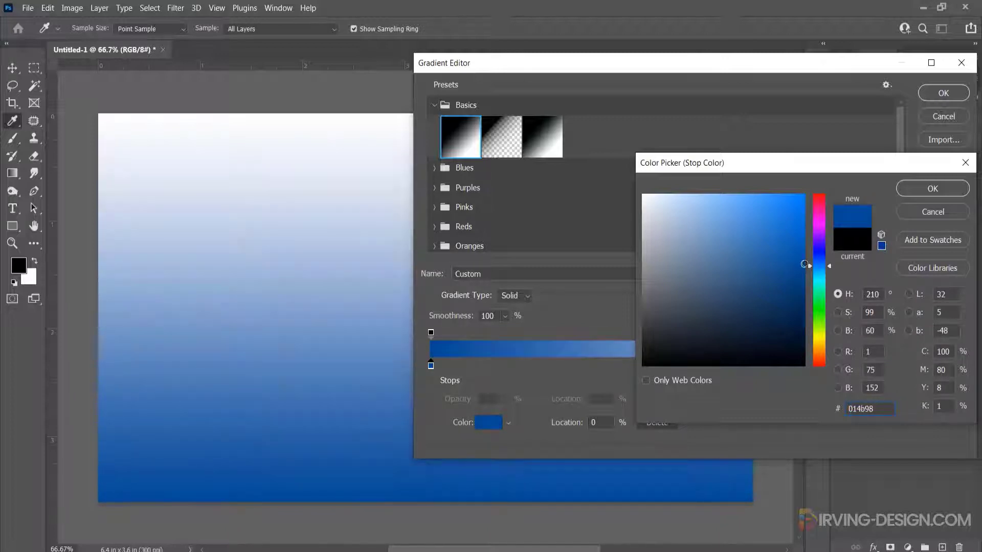
{"action": "left_click", "coordinate": [921, 187]}
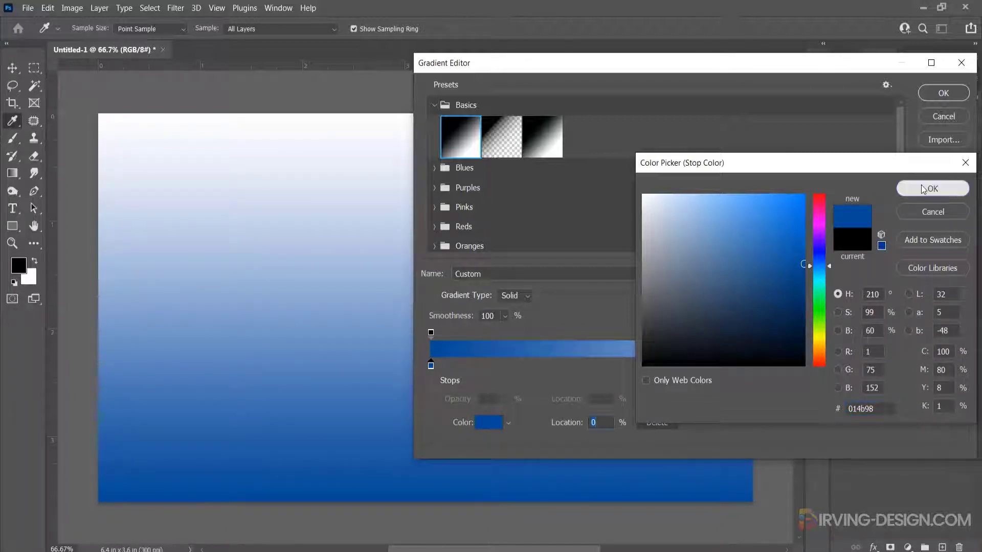
Step: Set the gradient's ending colour stop at location 100% to a light sky blue
{"action": "left_click", "coordinate": [957, 366]}
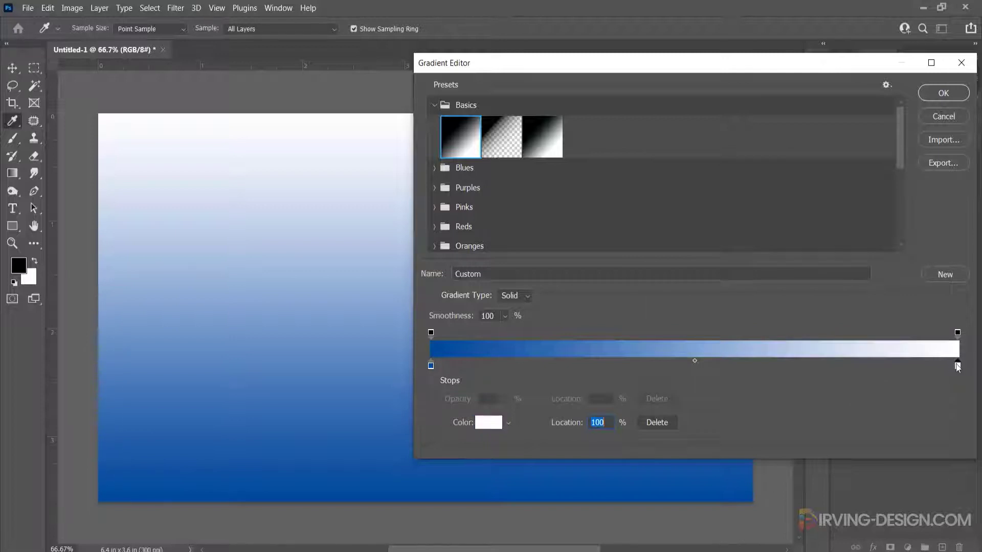
{"action": "left_click", "coordinate": [498, 420]}
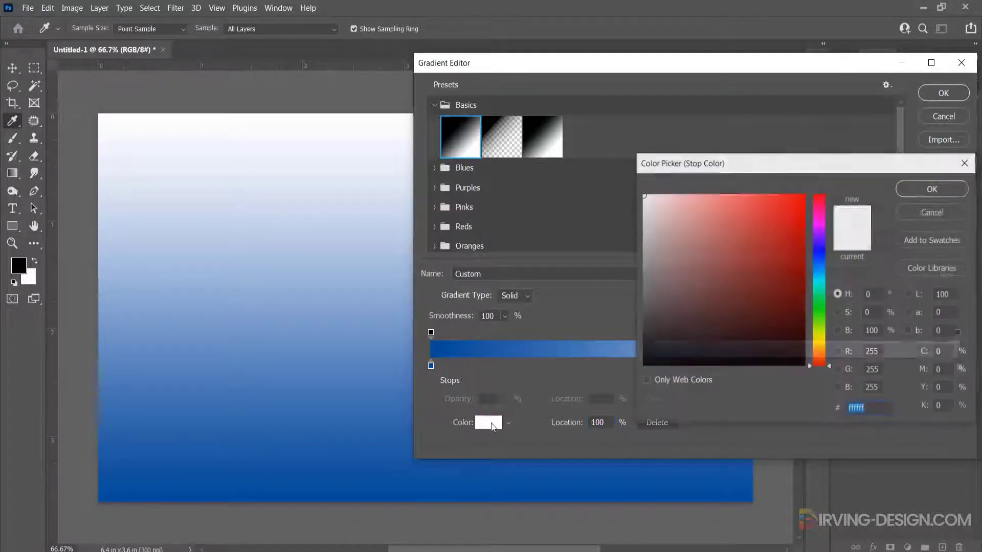
{"action": "left_click", "coordinate": [282, 462]}
{"action": "left_click_drag", "start_coordinate": [697, 207], "coordinate": [694, 193]}
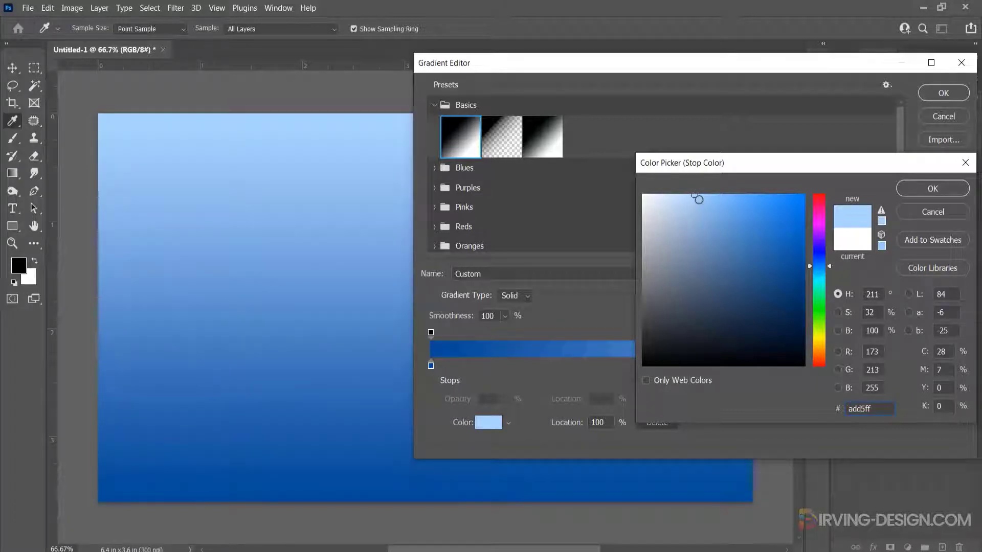
{"action": "left_click_drag", "start_coordinate": [695, 194], "coordinate": [689, 198]}
{"action": "left_click", "coordinate": [924, 188]}
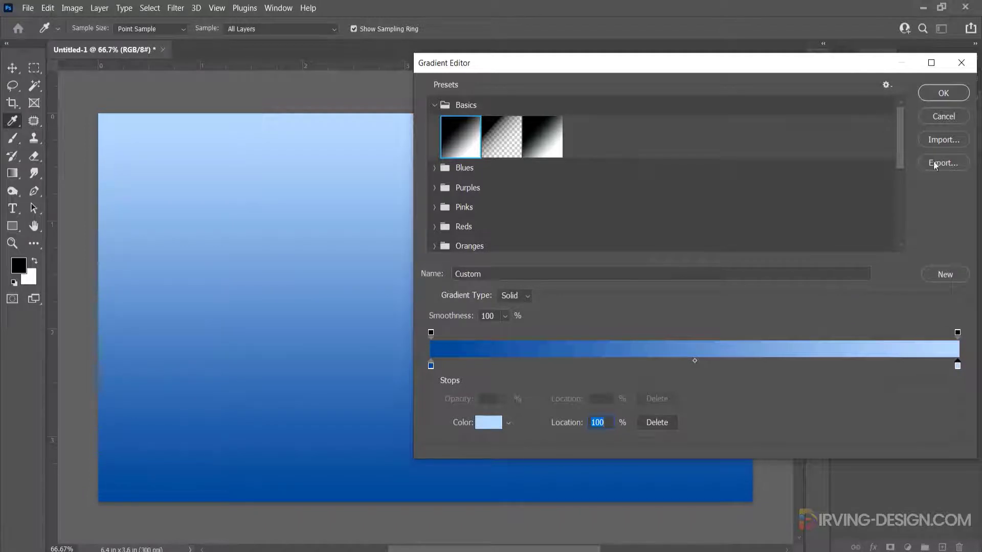
Step: Reverse the gradient so dark blue is on top, shift it upward on the canvas, and apply the fill
{"action": "left_click", "coordinate": [945, 93]}
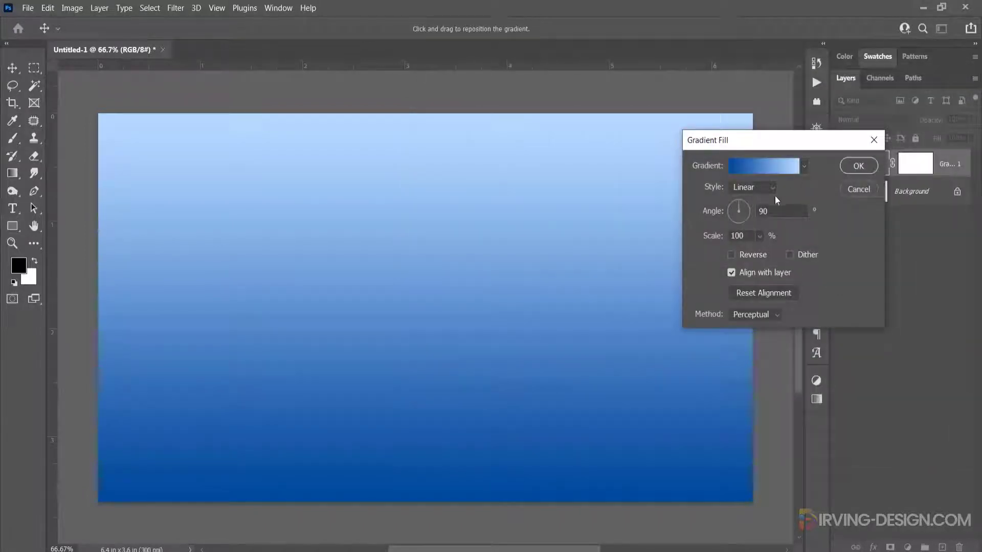
{"action": "left_click", "coordinate": [731, 255]}
{"action": "left_click_drag", "start_coordinate": [455, 384], "coordinate": [457, 314]}
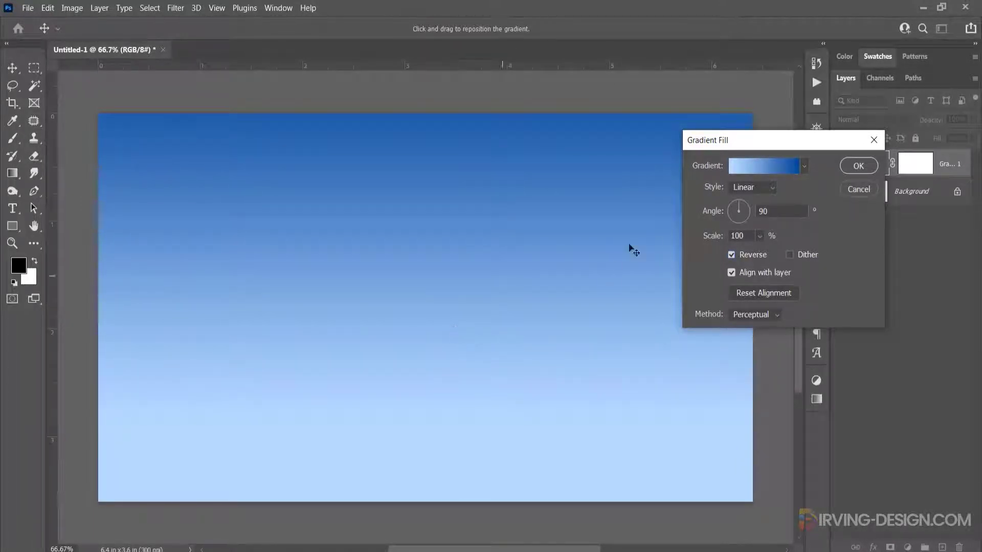
{"action": "left_click", "coordinate": [859, 166]}
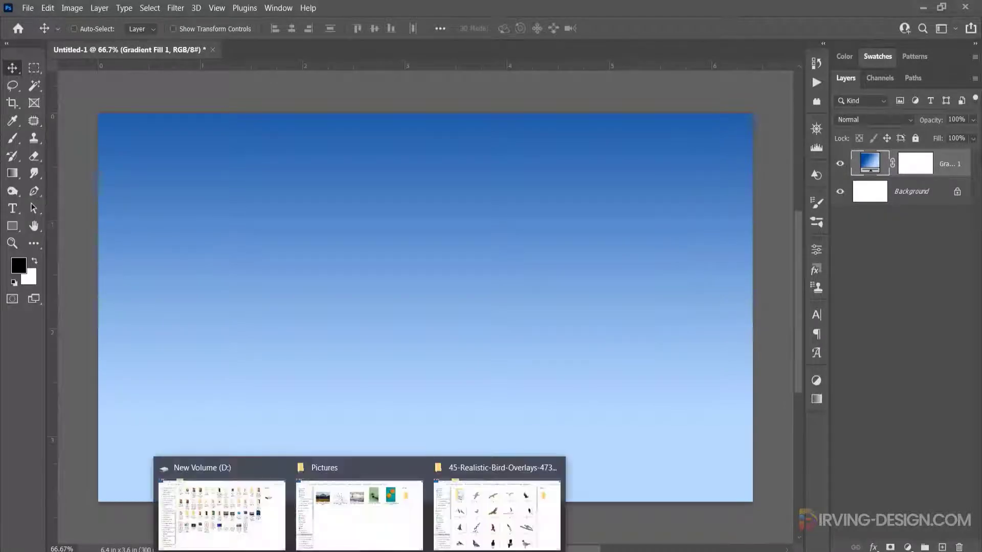
Step: Place the mountain photo from the Pictures folder, scaled to about 20.57% and moved down so the peaks fill the canvas's lower part
{"action": "left_click", "coordinate": [360, 531]}
{"action": "left_click_drag", "start_coordinate": [212, 176], "coordinate": [440, 293]}
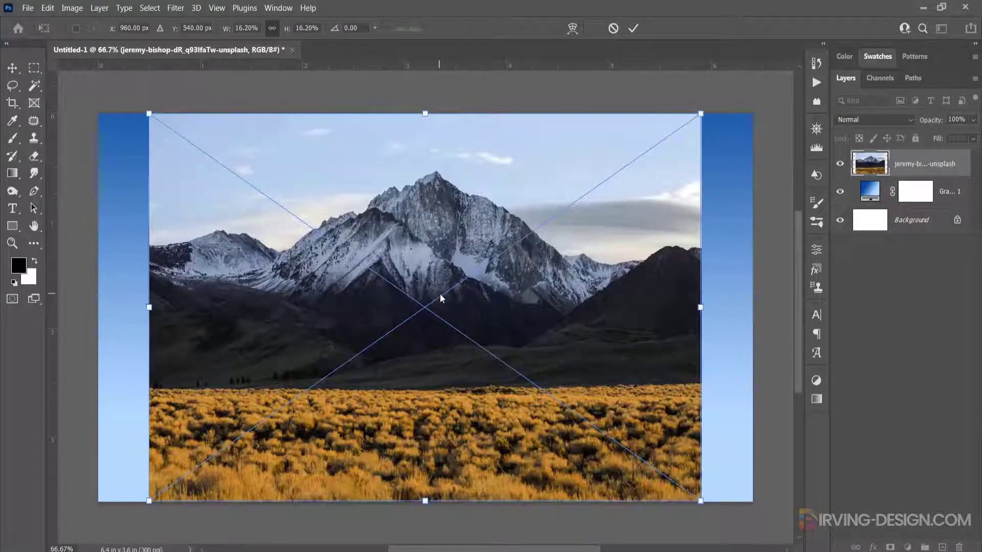
{"action": "scroll", "coordinate": [440, 293], "scroll_direction": "down", "scroll_amount": 3}
{"action": "scroll", "coordinate": [464, 296], "scroll_direction": "down", "scroll_amount": 1}
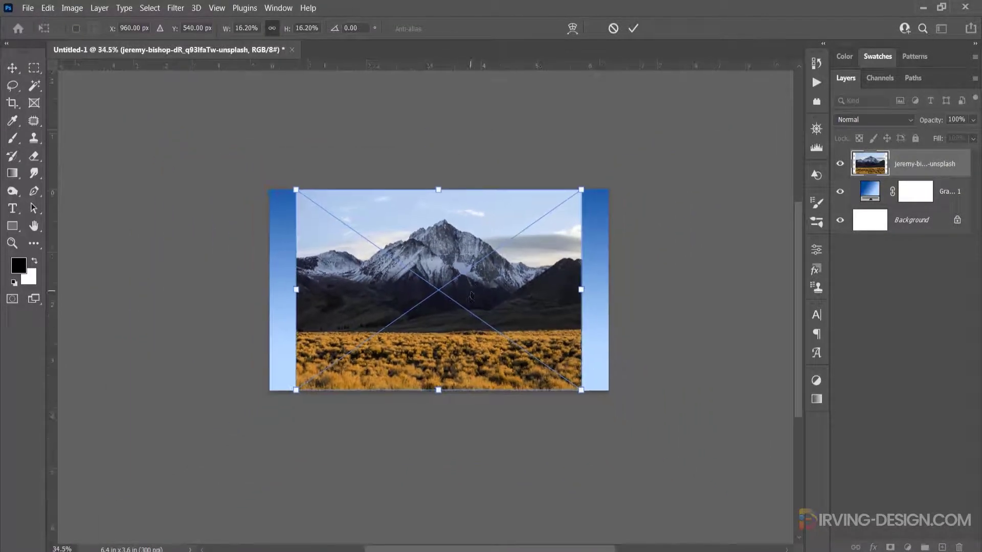
{"action": "left_click_drag", "start_coordinate": [463, 296], "coordinate": [465, 312]}
{"action": "left_click_drag", "start_coordinate": [580, 405], "coordinate": [619, 433]}
{"action": "left_click_drag", "start_coordinate": [549, 320], "coordinate": [547, 362]}
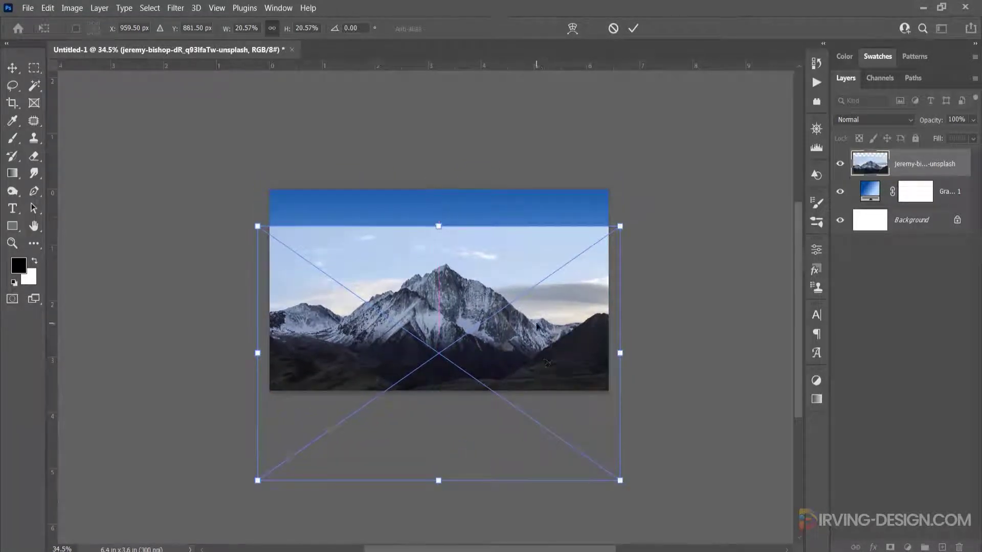
{"action": "left_click", "coordinate": [634, 30]}
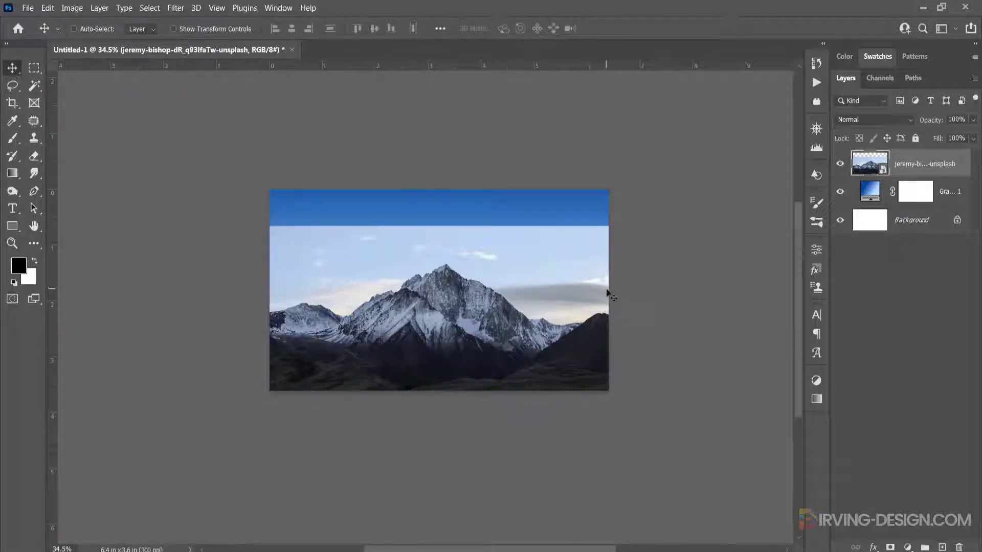
Step: Select the mountains with Select Subject and extend the selection over the dark foothills using the Quick Selection tool
{"action": "key", "text": "w"}
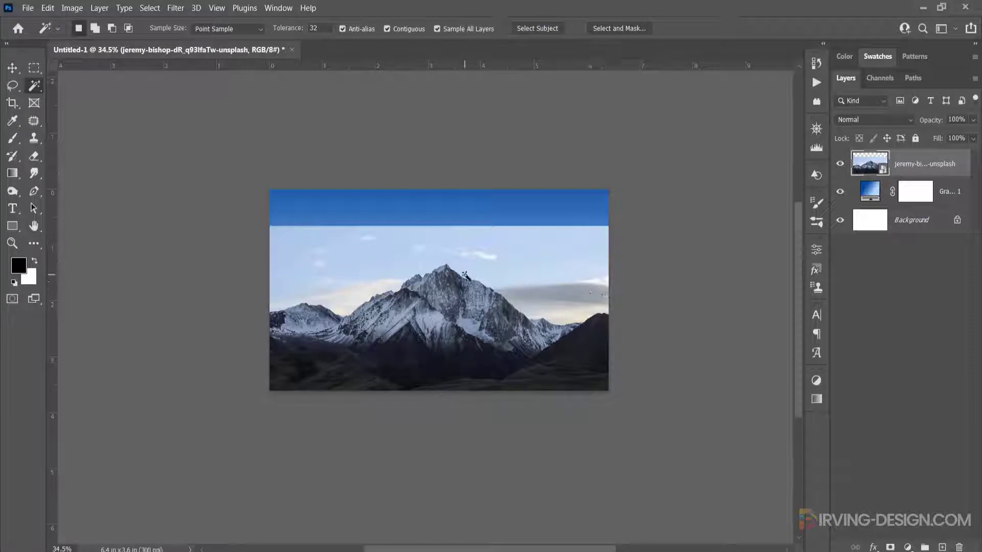
{"action": "left_click", "coordinate": [537, 30]}
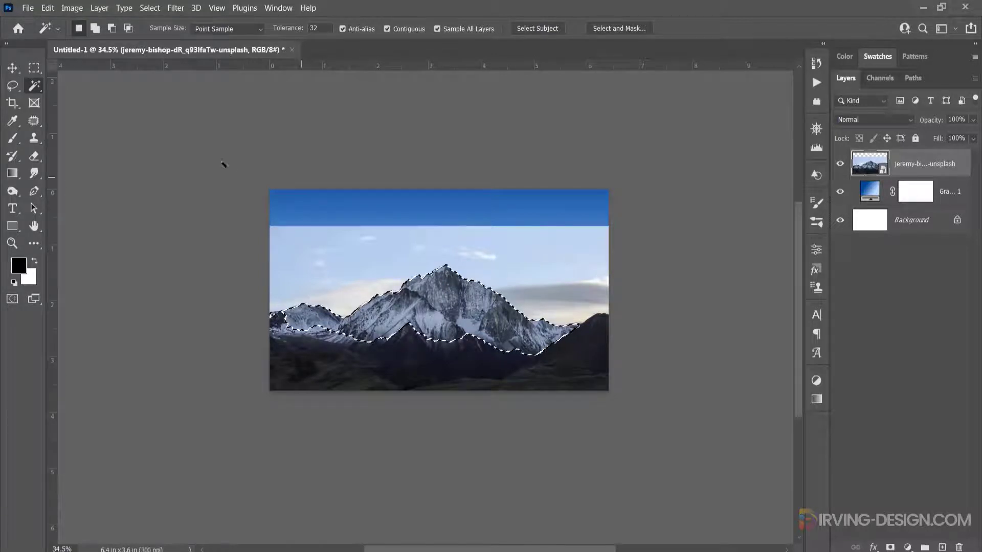
{"action": "right_click", "coordinate": [35, 87]}
{"action": "left_click", "coordinate": [77, 90]}
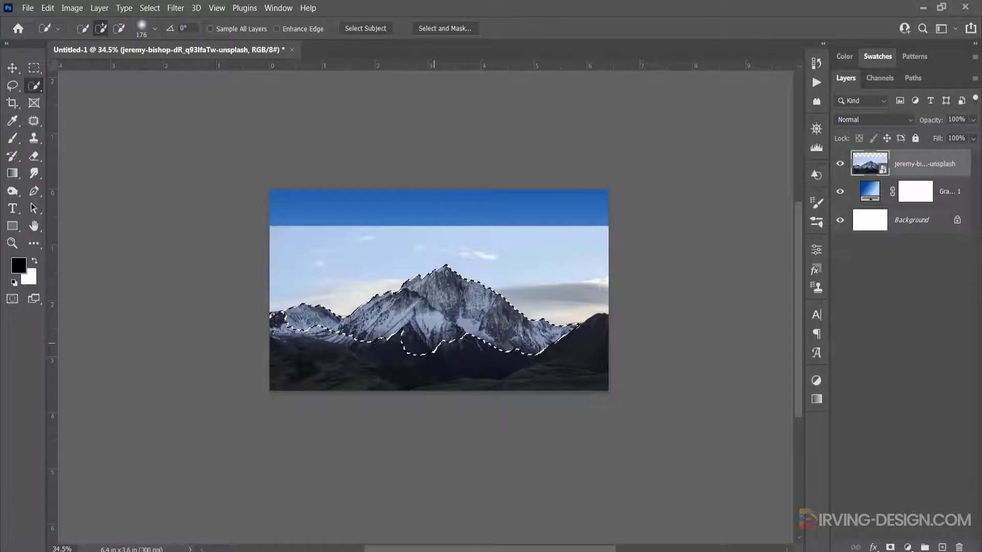
{"action": "left_click_drag", "start_coordinate": [455, 344], "coordinate": [498, 350]}
{"action": "left_click", "coordinate": [294, 328]}
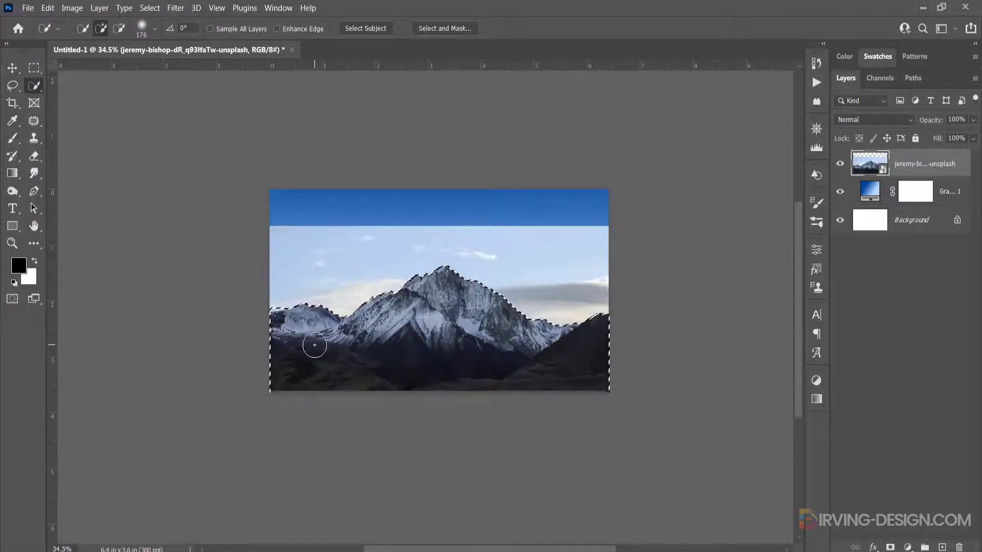
Step: Refine the selection along the leftmost ridge with a 45 px Quick Selection brush, adding mountain areas and subtracting sky
{"action": "scroll", "coordinate": [307, 335], "scroll_direction": "up", "scroll_amount": 7}
{"action": "key", "text": "bracketleft"}
{"action": "key", "text": "bracketleft"}
{"action": "key", "text": "bracketleft"}
{"action": "key", "text": "bracketleft"}
{"action": "key", "text": "bracketleft"}
{"action": "left_click", "coordinate": [294, 312], "text": "alt"}
{"action": "key", "text": "bracketleft"}
{"action": "key", "text": "bracketleft"}
{"action": "key", "text": "bracketleft"}
{"action": "key", "text": "bracketleft"}
{"action": "left_click", "coordinate": [322, 341]}
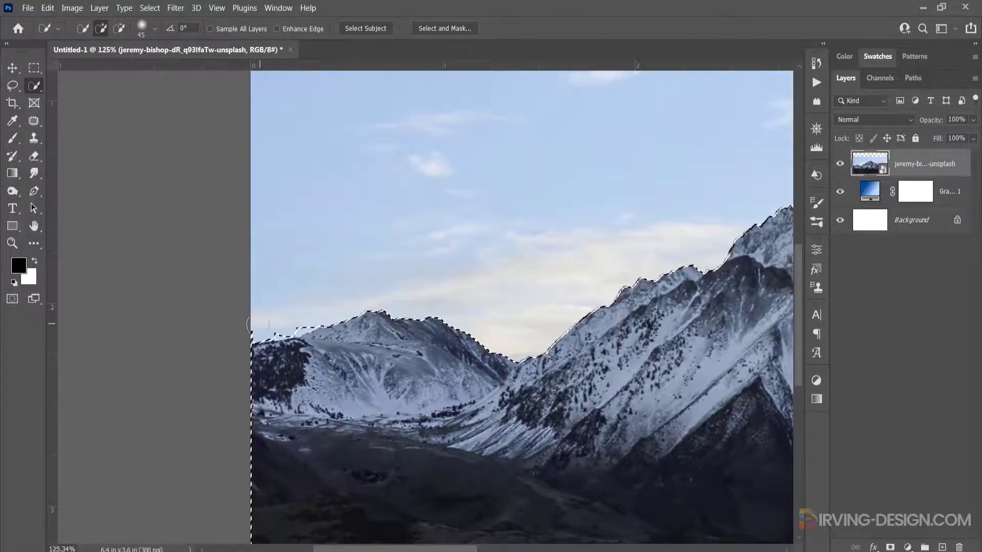
{"action": "left_click", "coordinate": [291, 325], "text": "alt"}
Step: Add a layer mask from the mountain selection to hide the photo's original sky
{"action": "scroll", "coordinate": [307, 327], "scroll_direction": "down", "scroll_amount": 4}
{"action": "key", "text": "ctrl+shift+i"}
{"action": "key", "text": "ctrl+shift+i"}
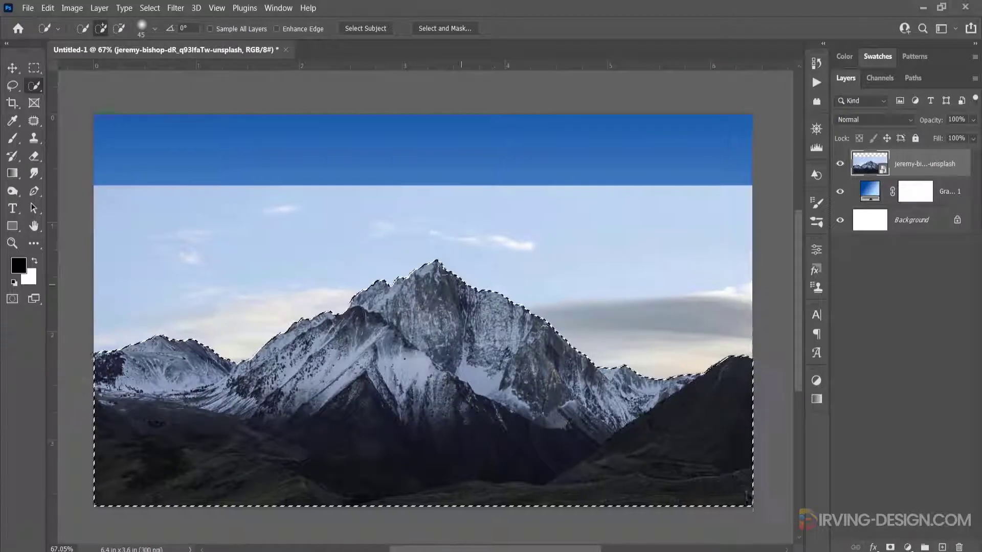
{"action": "left_click", "coordinate": [890, 548]}
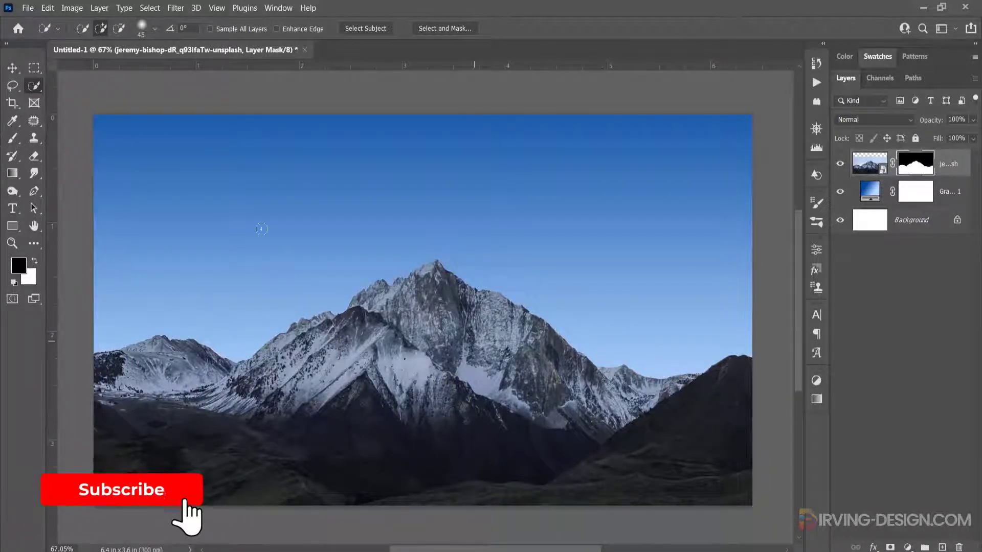
Step: Open the orange slices photo from the Pictures folder as a separate document
{"action": "key", "text": "v"}
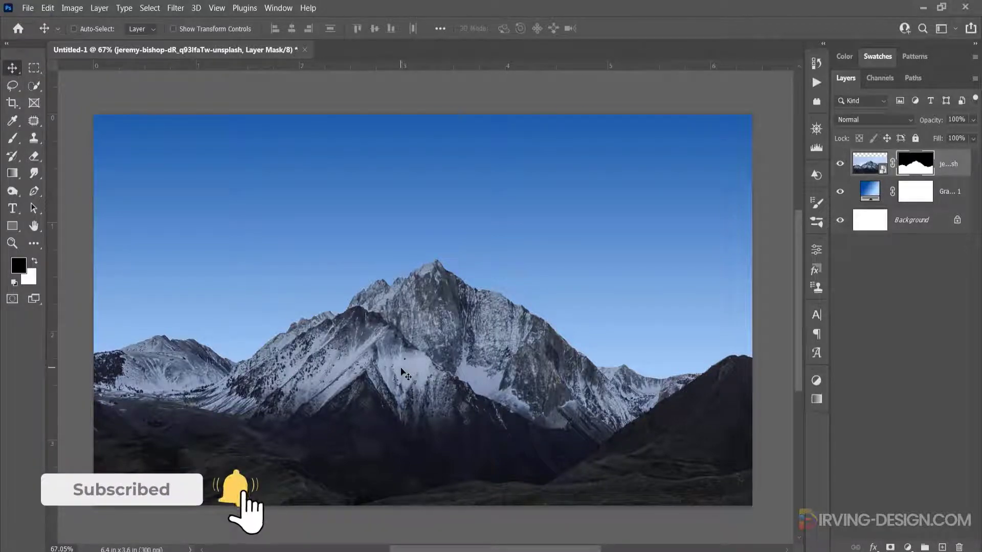
{"action": "left_click", "coordinate": [345, 533]}
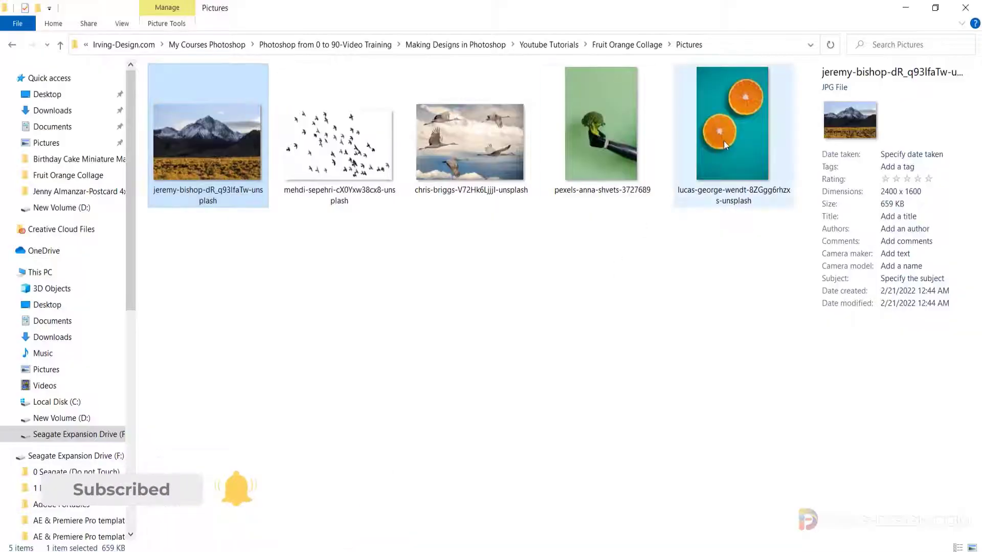
{"action": "left_click_drag", "start_coordinate": [723, 141], "coordinate": [584, 127]}
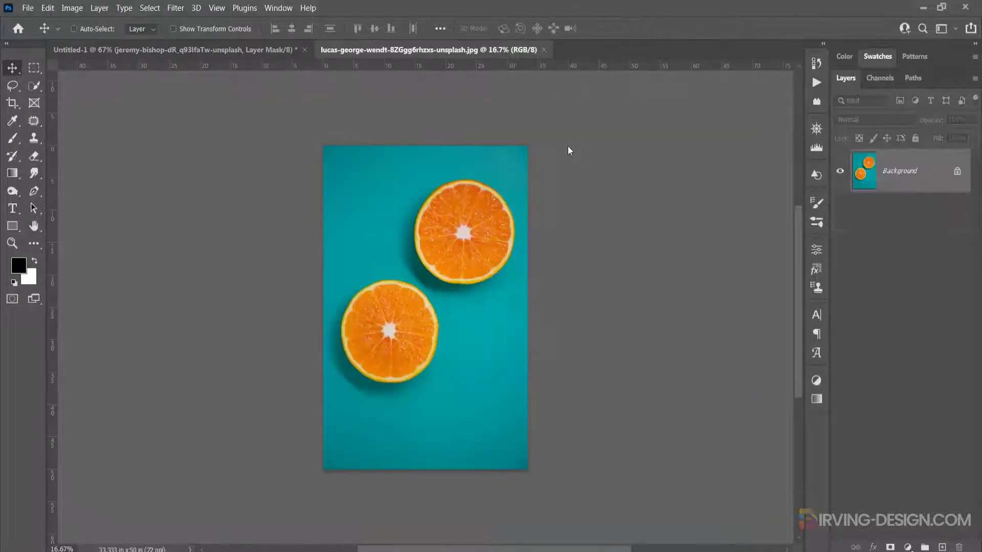
Step: Select the upper orange slice with the Object Selection tool, copy it to a new layer, and hide the background layer
{"action": "left_click", "coordinate": [34, 85]}
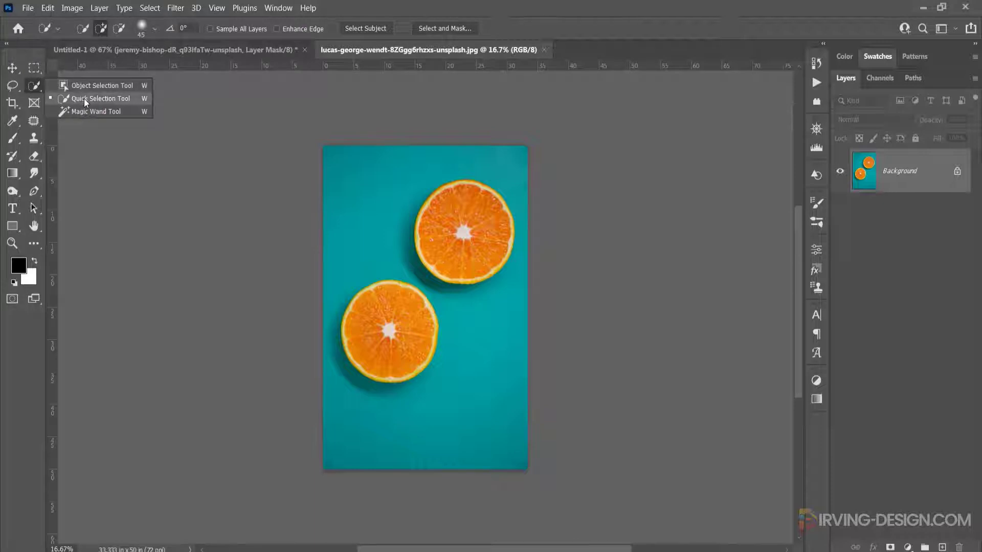
{"action": "left_click", "coordinate": [88, 86]}
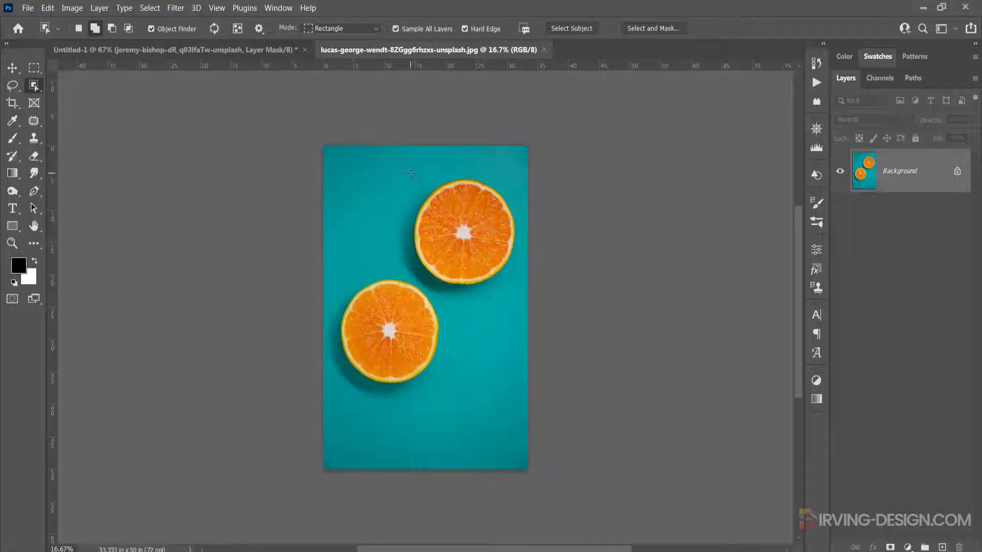
{"action": "left_click_drag", "start_coordinate": [404, 171], "coordinate": [523, 300]}
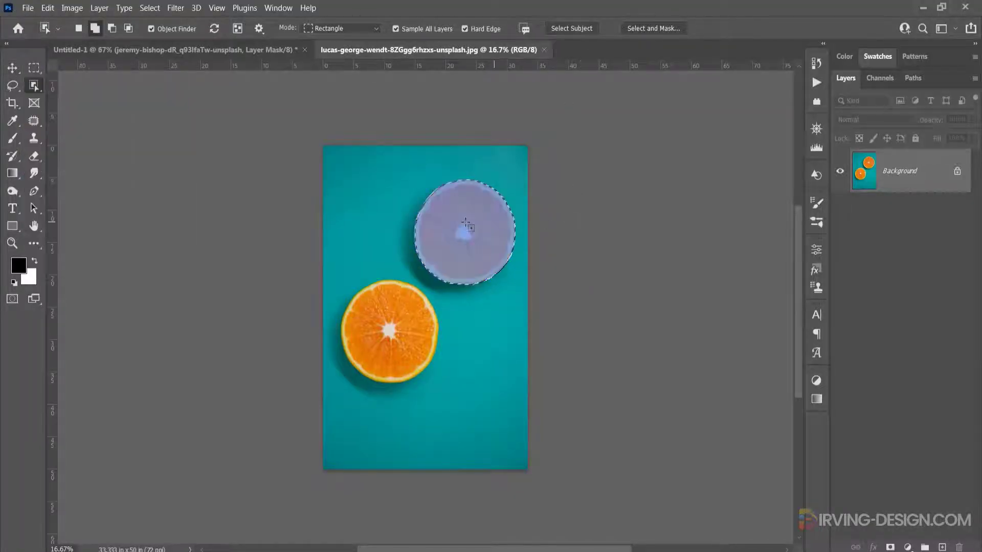
{"action": "key", "text": "ctrl+j"}
{"action": "left_click", "coordinate": [840, 217]}
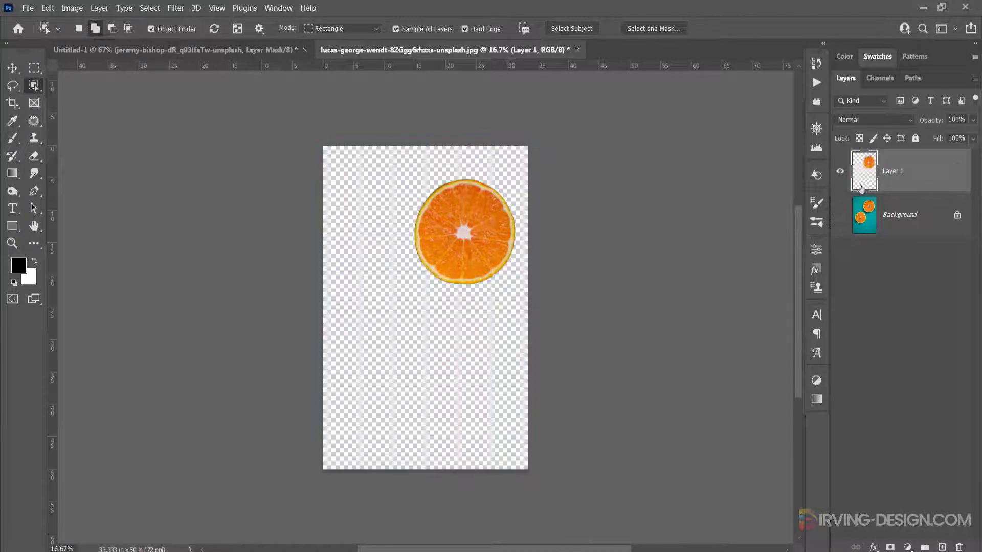
Step: Move the cut-out orange slice into the Untitled-1 mountain composition and convert its layer to a smart object
{"action": "key", "text": "v"}
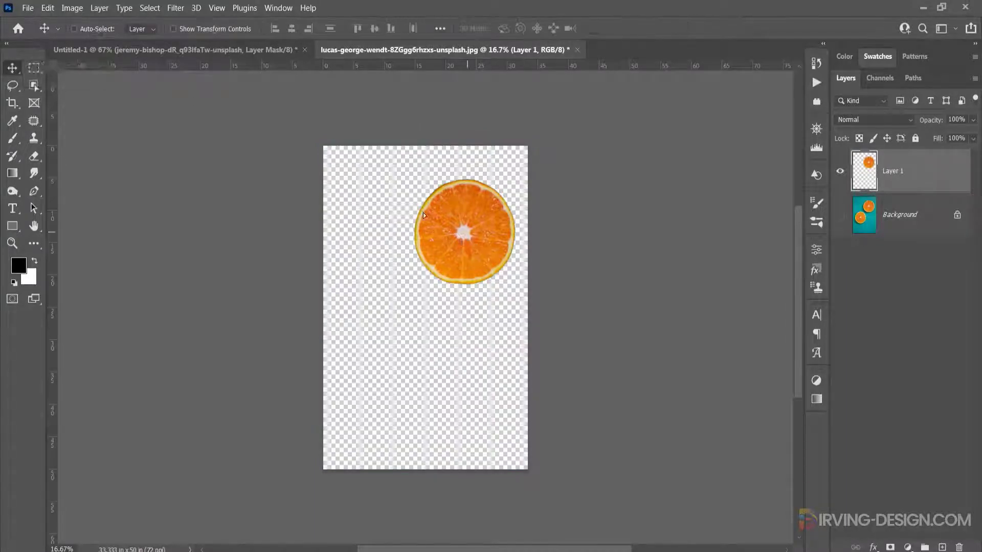
{"action": "left_click_drag", "start_coordinate": [422, 213], "coordinate": [427, 338]}
{"action": "right_click", "coordinate": [944, 164]}
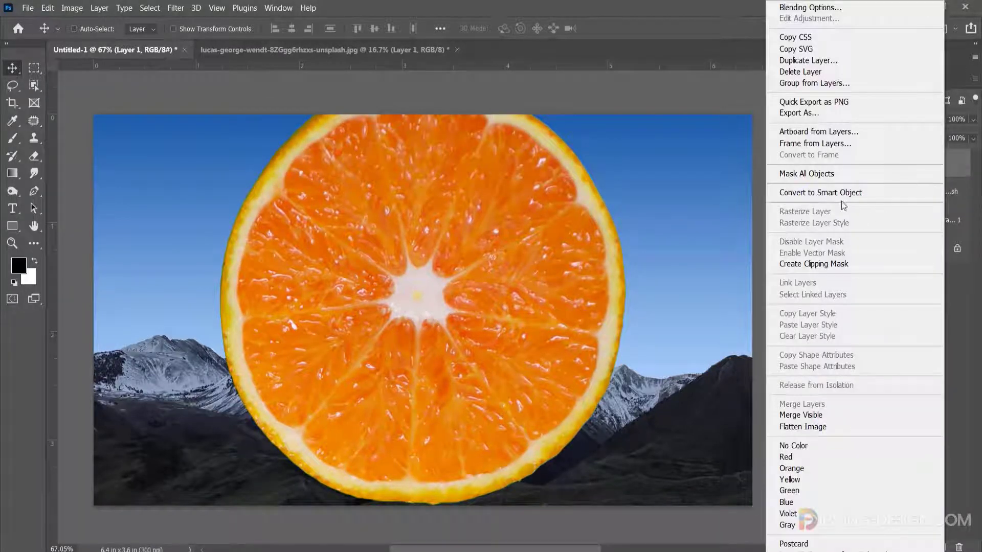
{"action": "left_click", "coordinate": [817, 191]}
Step: Rename the orange slice layer to Orange
{"action": "double_click", "coordinate": [903, 164]}
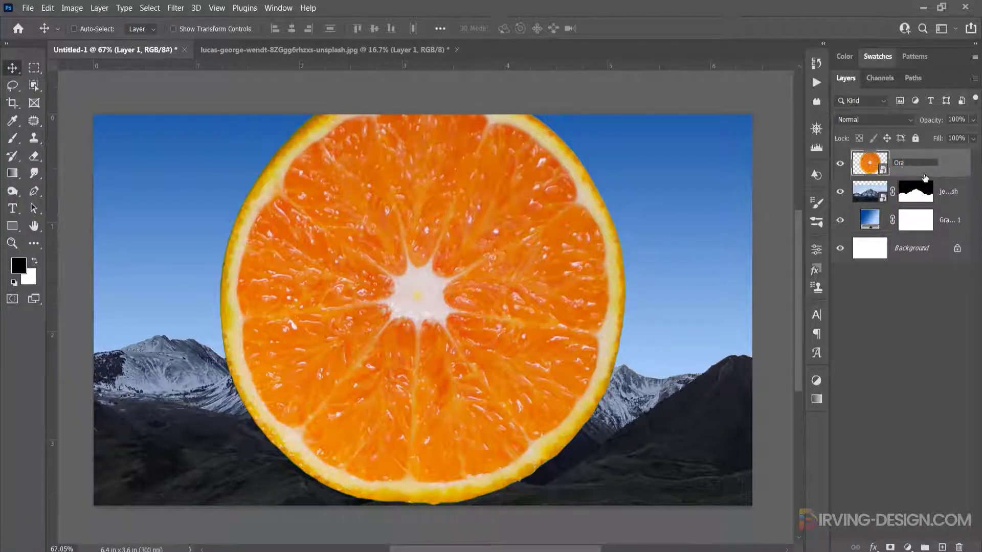
{"action": "type", "text": "Orange"}
{"action": "key", "text": "Return"}
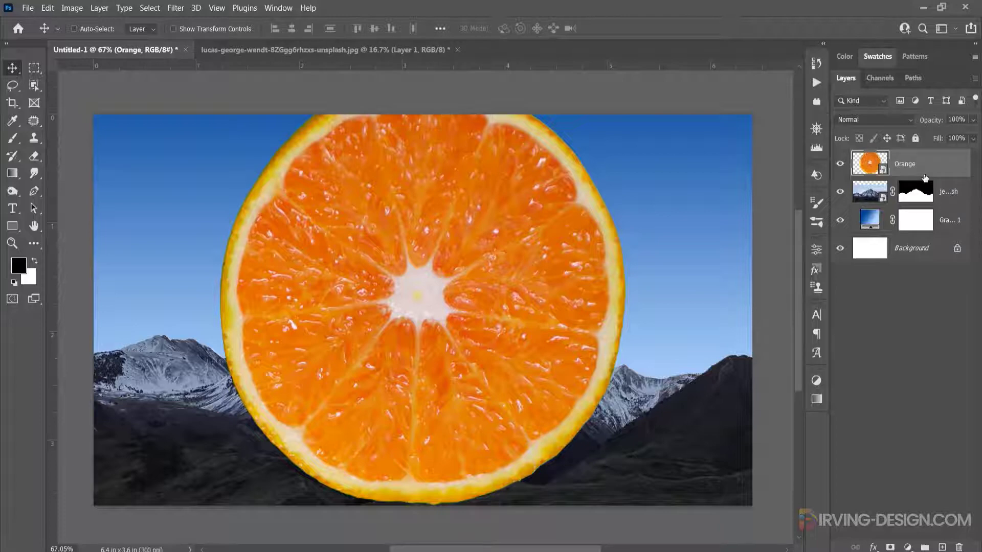
Step: Scale the orange slice down to roughly half its size and place its layer beneath the mountains layer
{"action": "key", "text": "ctrl+t"}
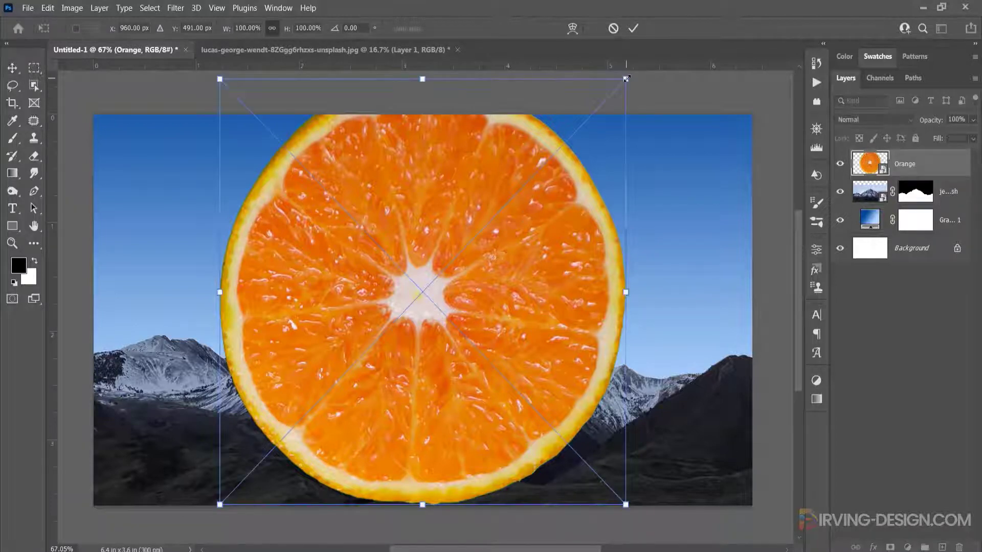
{"action": "left_click_drag", "start_coordinate": [626, 78], "coordinate": [530, 180]}
{"action": "key", "text": "Return"}
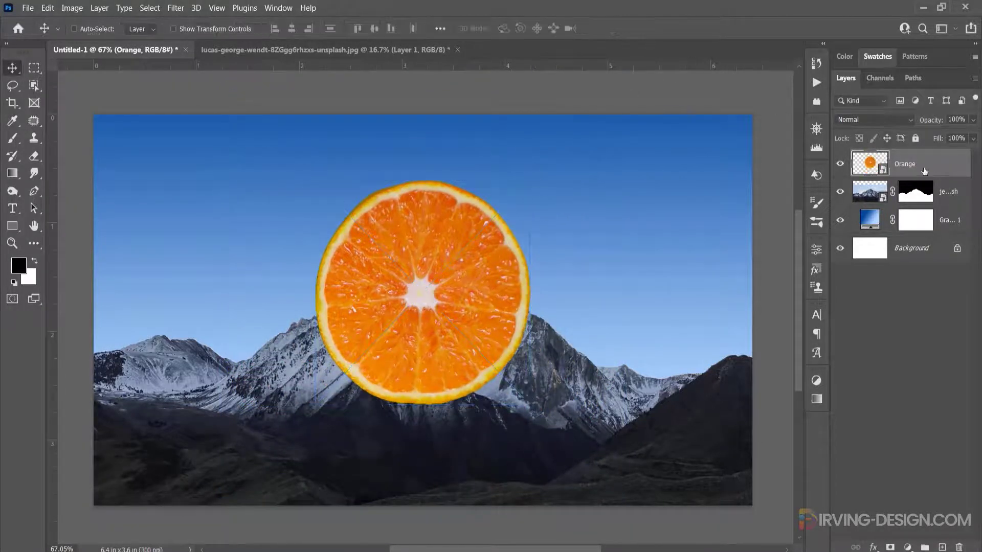
{"action": "left_click_drag", "start_coordinate": [924, 171], "coordinate": [923, 204]}
Step: Enlarge the orange slice to about 58% and position it so it rises centrally behind the mountain peak
{"action": "left_click_drag", "start_coordinate": [477, 260], "coordinate": [485, 256]}
{"action": "key", "text": "ctrl+t"}
{"action": "left_click_drag", "start_coordinate": [540, 175], "coordinate": [549, 165]}
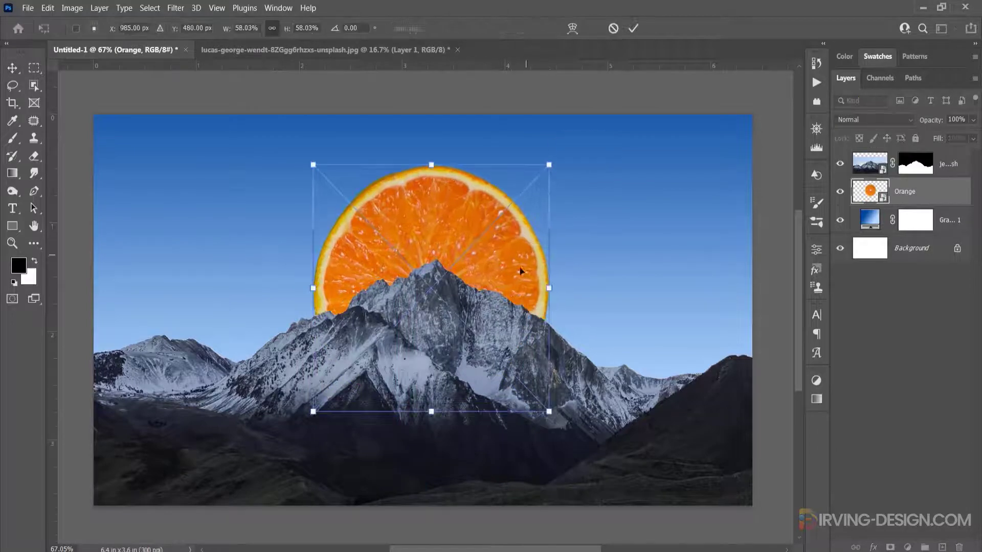
{"action": "left_click_drag", "start_coordinate": [477, 247], "coordinate": [479, 241]}
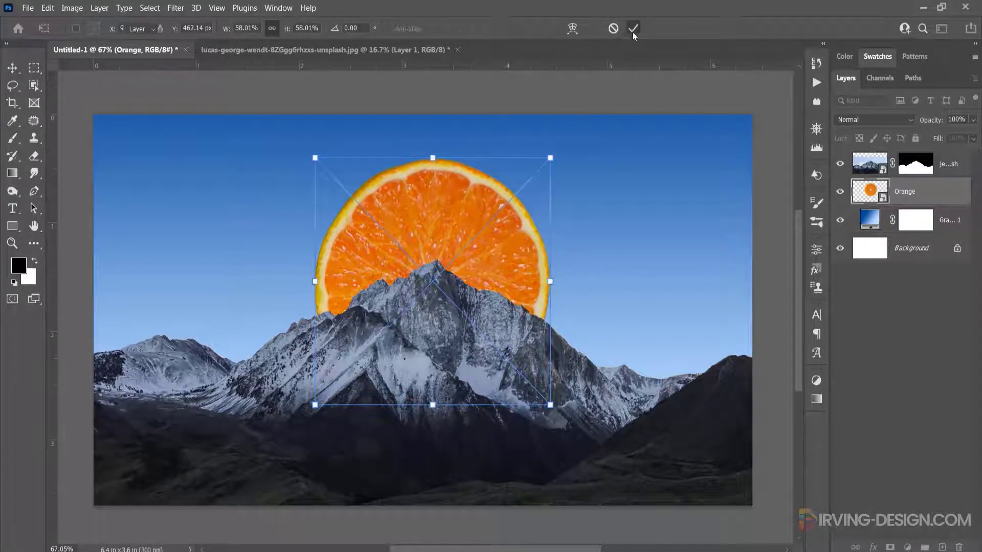
{"action": "left_click", "coordinate": [633, 29]}
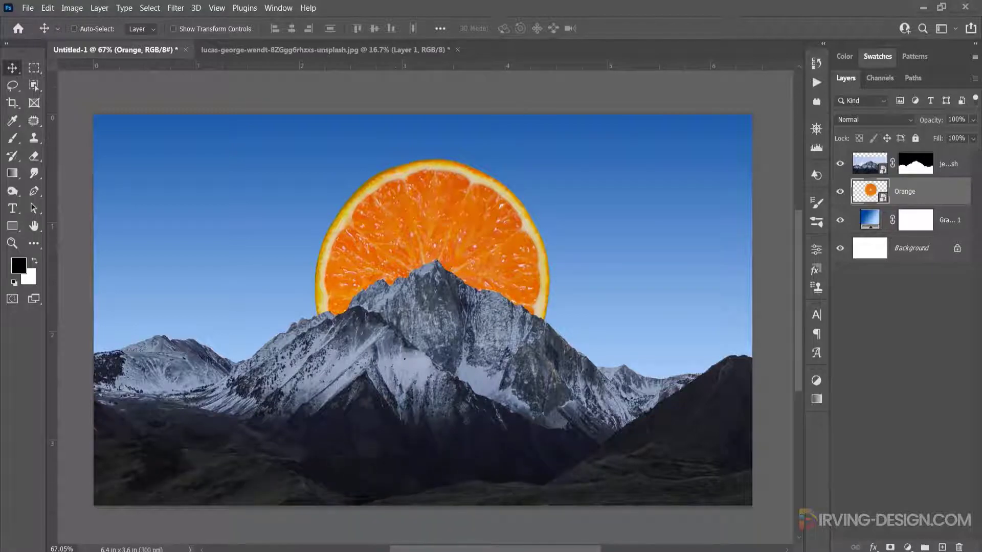
Step: Open the broccoli photo from the Pictures folder as a separate document and select the broccoli and gloved hand with Select Subject
{"action": "left_click", "coordinate": [362, 502]}
{"action": "left_click_drag", "start_coordinate": [472, 120], "coordinate": [612, 19]}
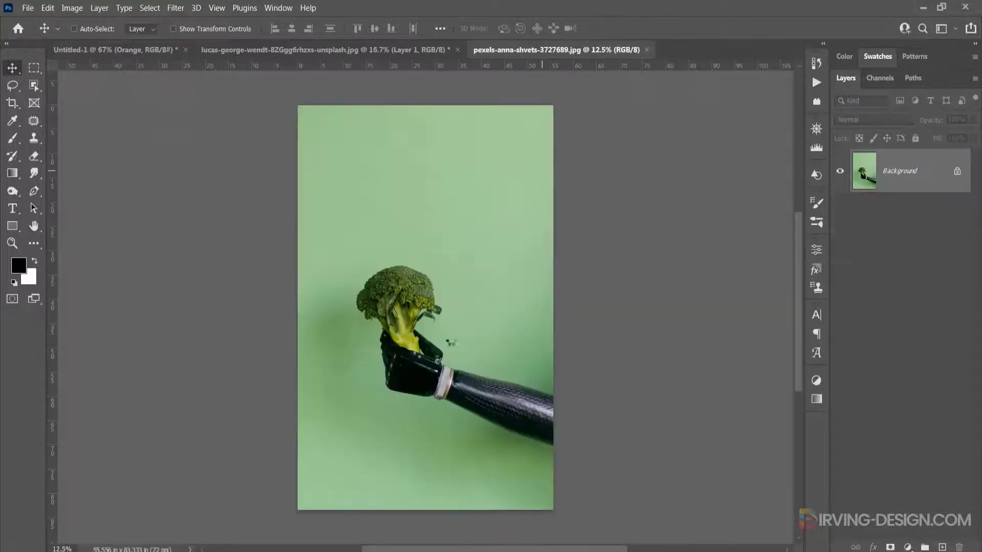
{"action": "scroll", "coordinate": [424, 369], "scroll_direction": "up", "scroll_amount": 4}
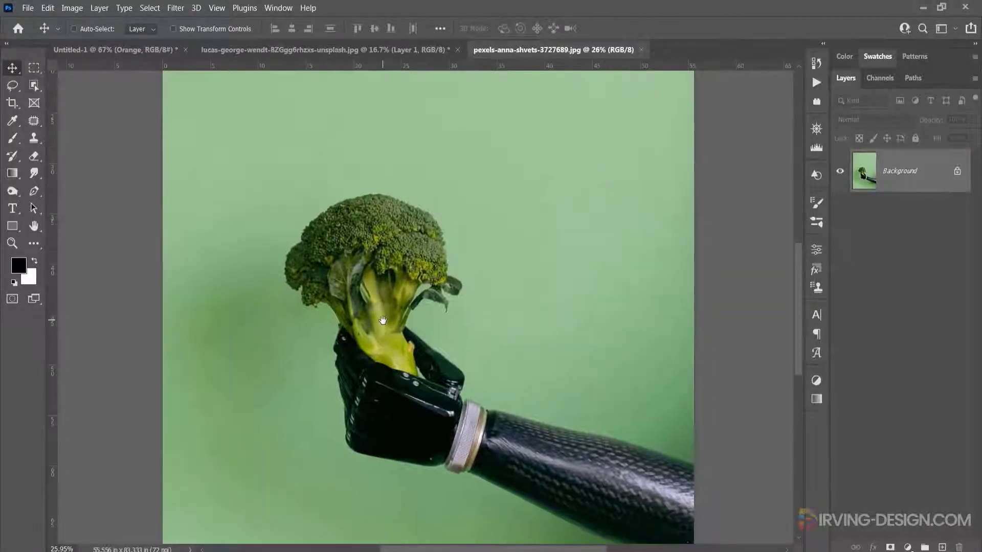
{"action": "right_click", "coordinate": [34, 86]}
{"action": "left_click", "coordinate": [90, 109]}
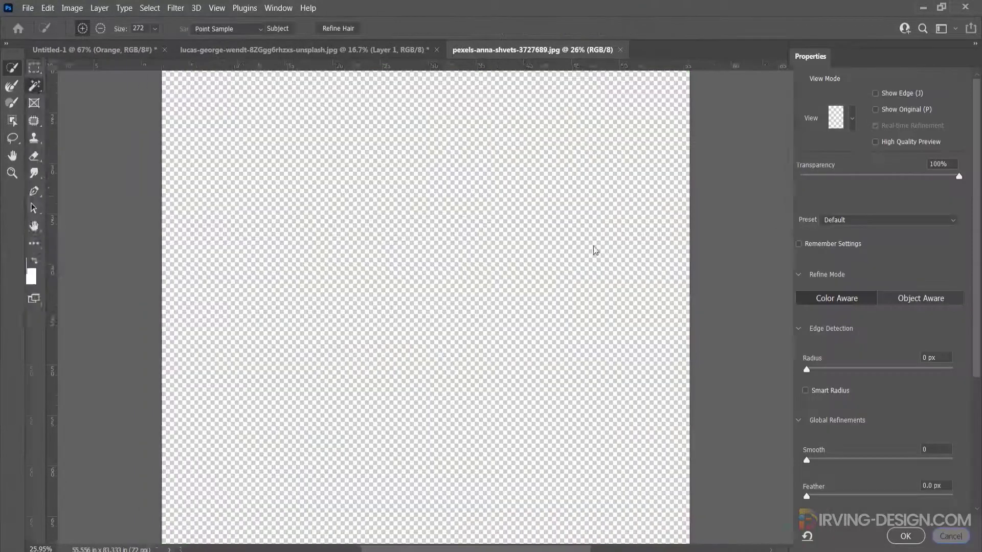
{"action": "key", "text": "Escape"}
{"action": "left_click", "coordinate": [540, 29]}
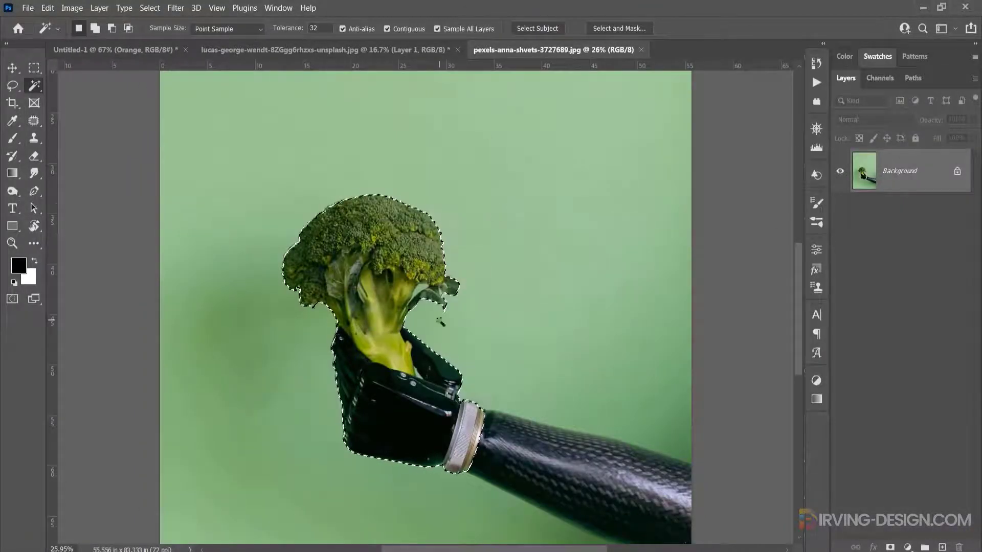
Step: Subtract the black gloved hand from the selection with the Polygonal Lasso, tracing along the edges of the broccoli stalk
{"action": "right_click", "coordinate": [36, 86]}
{"action": "left_click", "coordinate": [37, 85]}
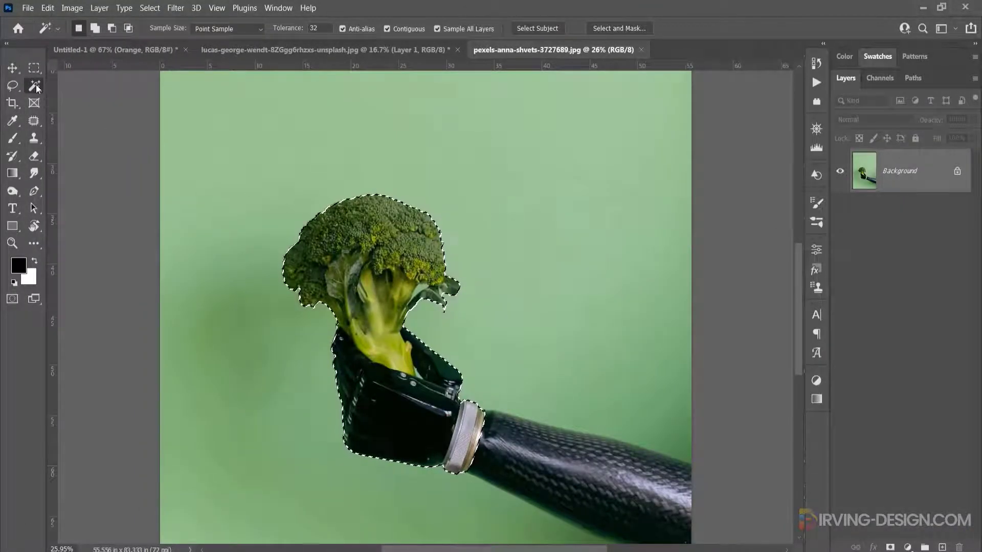
{"action": "right_click", "coordinate": [11, 86]}
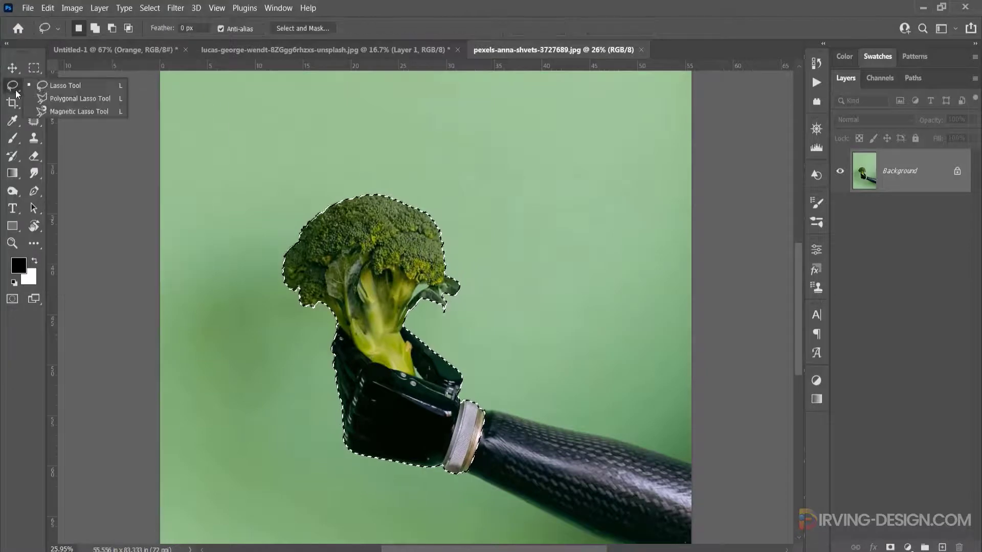
{"action": "left_click", "coordinate": [54, 96]}
{"action": "scroll", "coordinate": [415, 345], "scroll_direction": "up", "scroll_amount": 6}
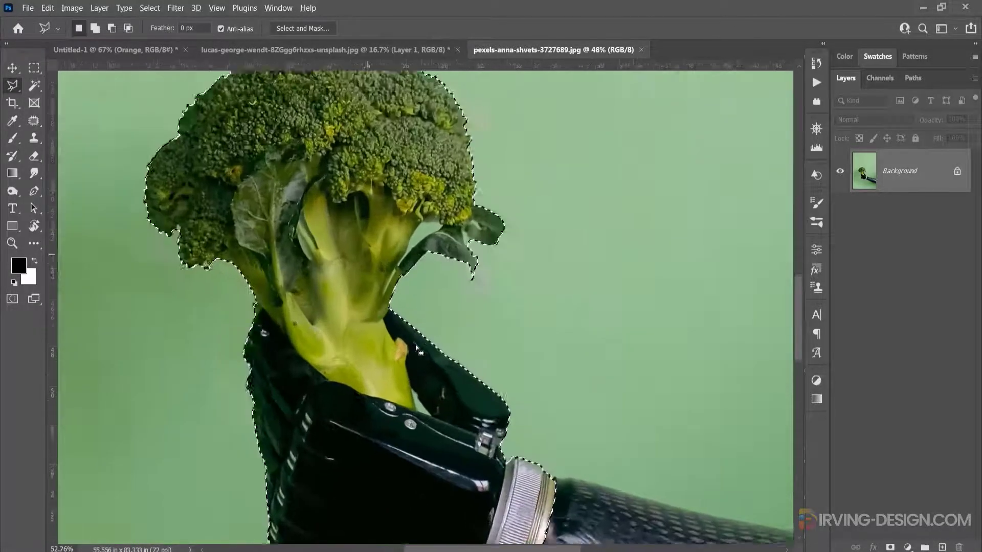
{"action": "left_click_drag", "start_coordinate": [424, 338], "coordinate": [479, 296]}
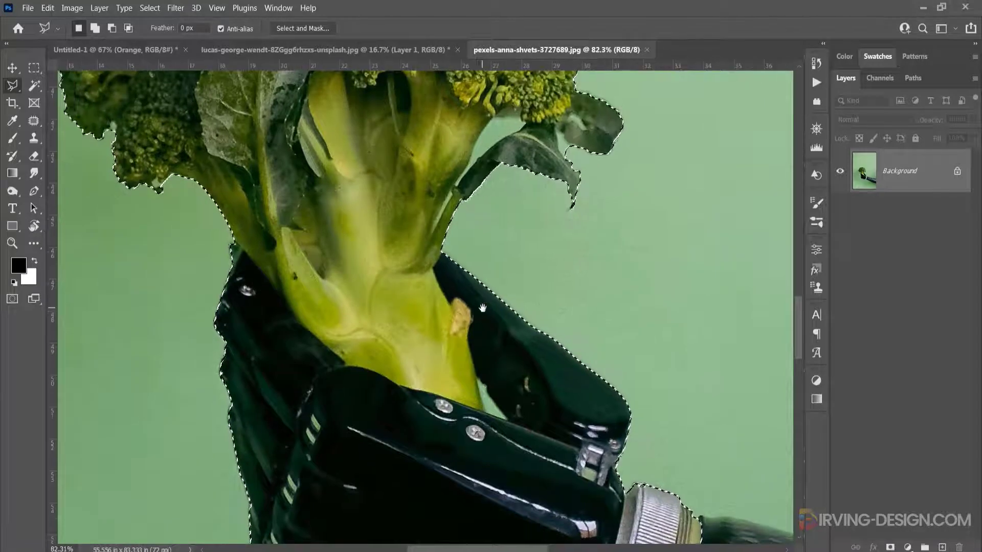
{"action": "key", "text": "alt"}
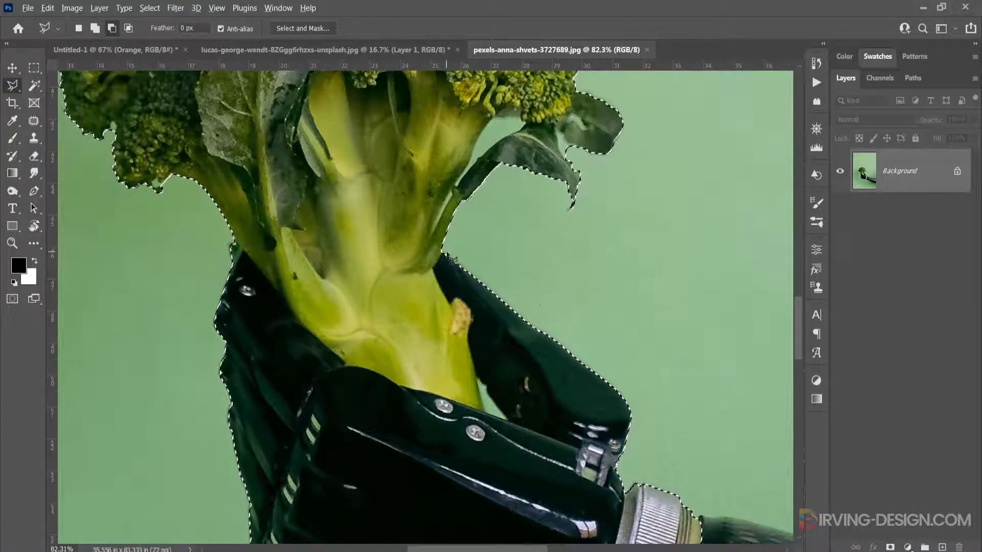
{"action": "left_click", "coordinate": [441, 252], "text": "alt"}
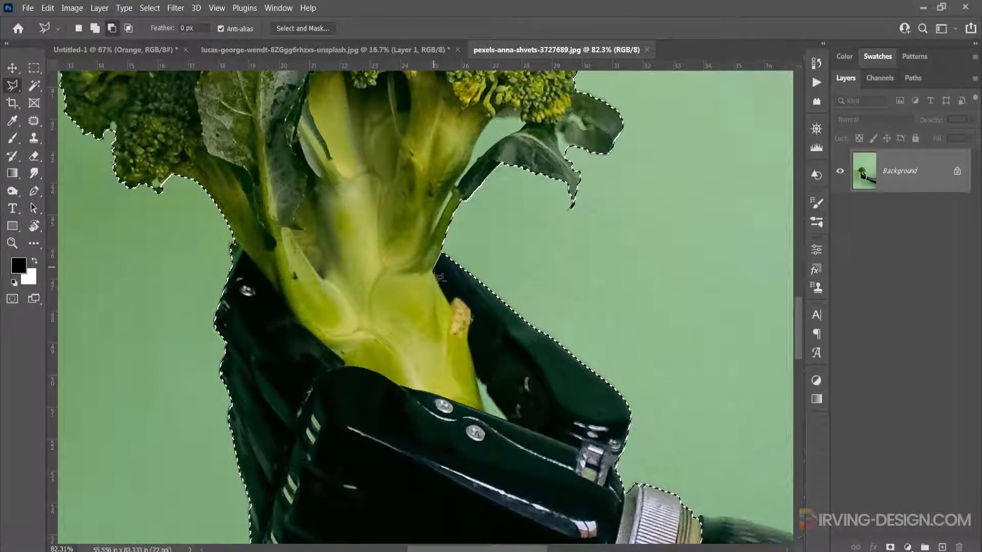
{"action": "left_click", "coordinate": [433, 270]}
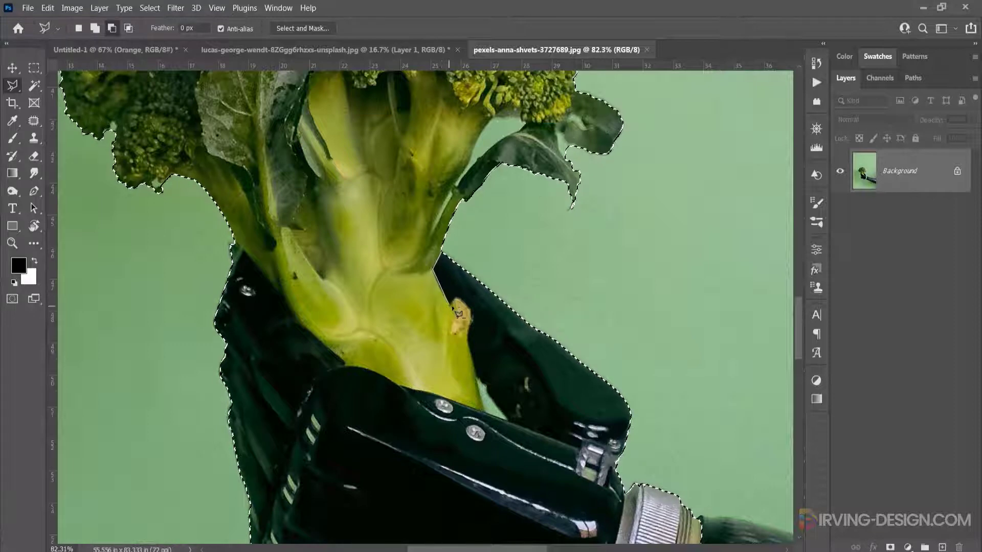
{"action": "left_click", "coordinate": [451, 305]}
{"action": "left_click", "coordinate": [456, 298]}
{"action": "left_click", "coordinate": [469, 308]}
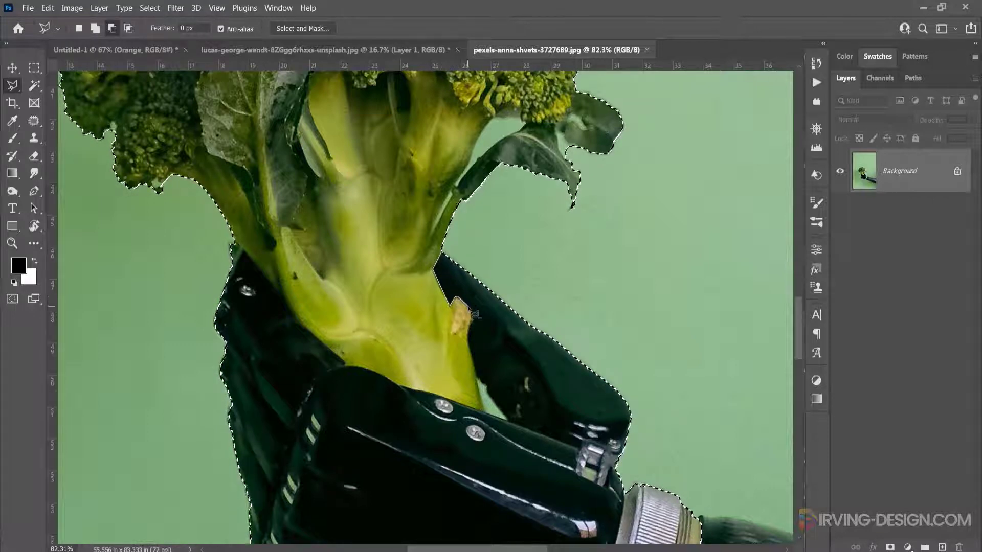
{"action": "left_click", "coordinate": [470, 319]}
{"action": "left_click", "coordinate": [483, 411]}
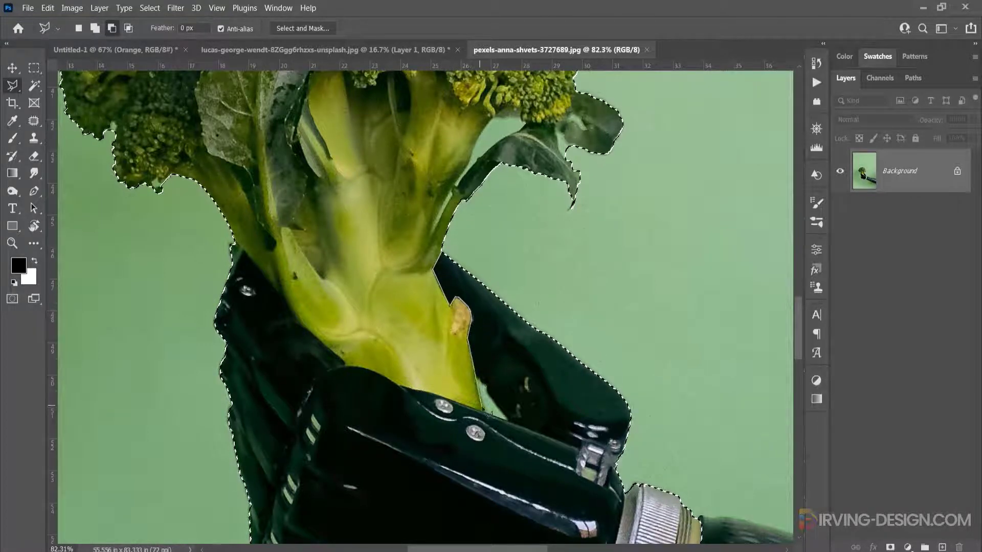
{"action": "left_click", "coordinate": [347, 365]}
{"action": "left_click", "coordinate": [235, 247]}
{"action": "left_click", "coordinate": [219, 236]}
{"action": "left_click", "coordinate": [164, 416]}
{"action": "left_click", "coordinate": [296, 461]}
{"action": "left_click", "coordinate": [563, 460]}
{"action": "left_click", "coordinate": [562, 309]}
{"action": "left_click", "coordinate": [517, 234]}
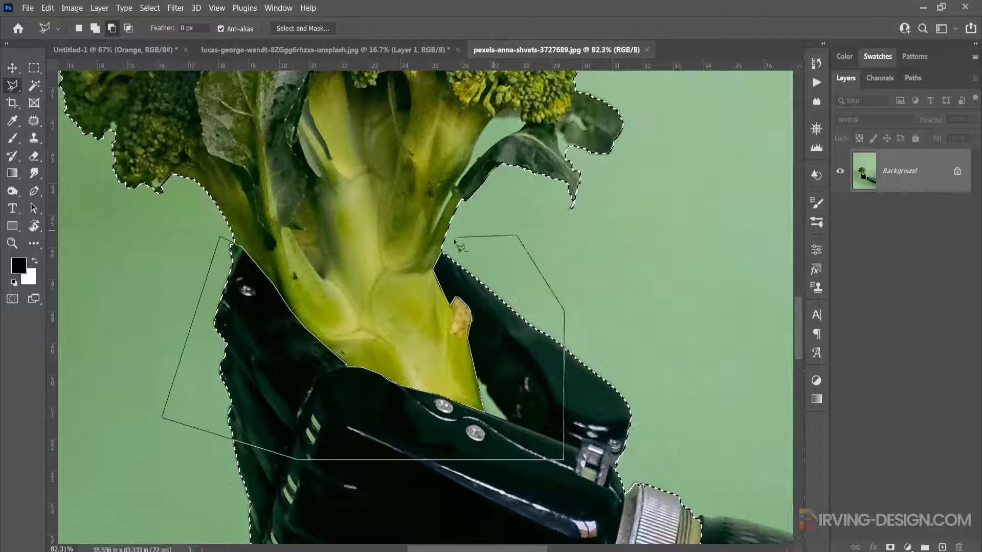
{"action": "left_click", "coordinate": [443, 252]}
Step: Copy the selected broccoli to a new layer and hide the background layer
{"action": "key", "text": "ctrl+j"}
{"action": "left_click", "coordinate": [839, 215]}
{"action": "mouse_move", "coordinate": [449, 380]}
{"action": "left_mouse_down"}
{"action": "mouse_move", "coordinate": [399, 374]}
{"action": "mouse_move", "coordinate": [417, 423]}
{"action": "left_mouse_up"}
{"action": "scroll", "coordinate": [395, 409], "scroll_direction": "down", "scroll_amount": 6}
Step: Move the cut-out broccoli into the Untitled-1 composition and place its layer above the mountains layer
{"action": "key", "text": "v"}
{"action": "left_click_drag", "start_coordinate": [400, 358], "coordinate": [136, 51]}
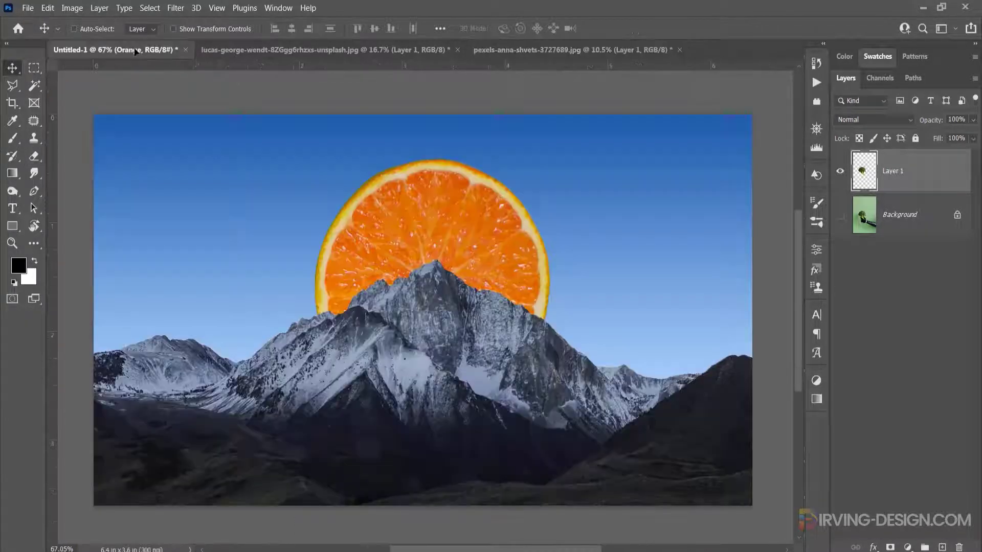
{"action": "left_click_drag", "start_coordinate": [299, 287], "coordinate": [309, 270]}
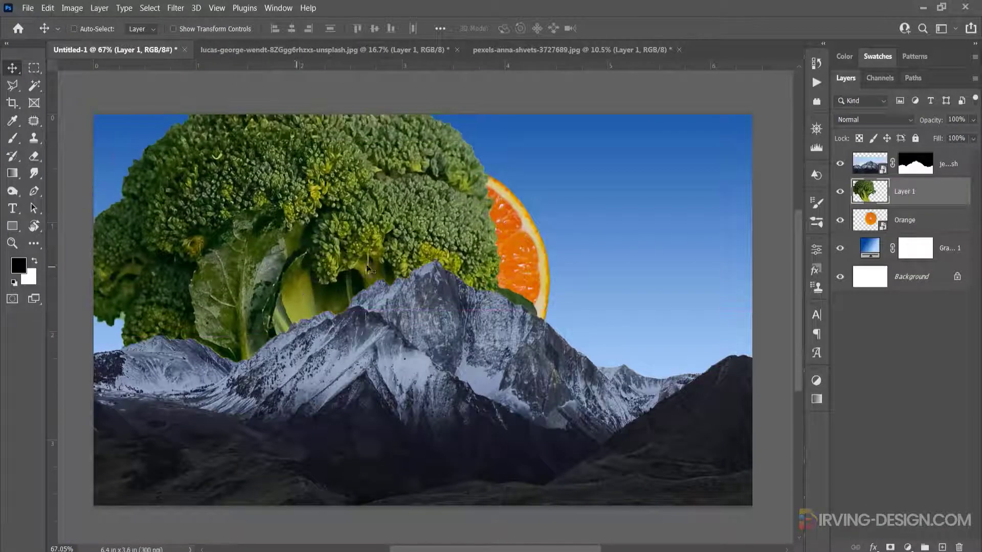
{"action": "left_click_drag", "start_coordinate": [926, 193], "coordinate": [914, 167]}
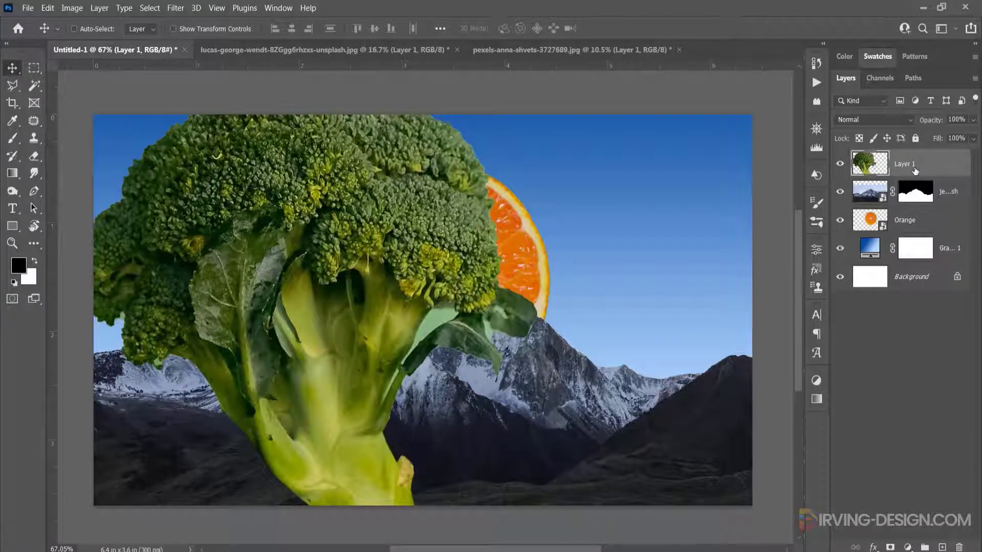
Step: Put the broccoli layer into a new group named Broccoli
{"action": "left_click_drag", "start_coordinate": [915, 170], "coordinate": [925, 546]}
{"action": "double_click", "coordinate": [892, 158]}
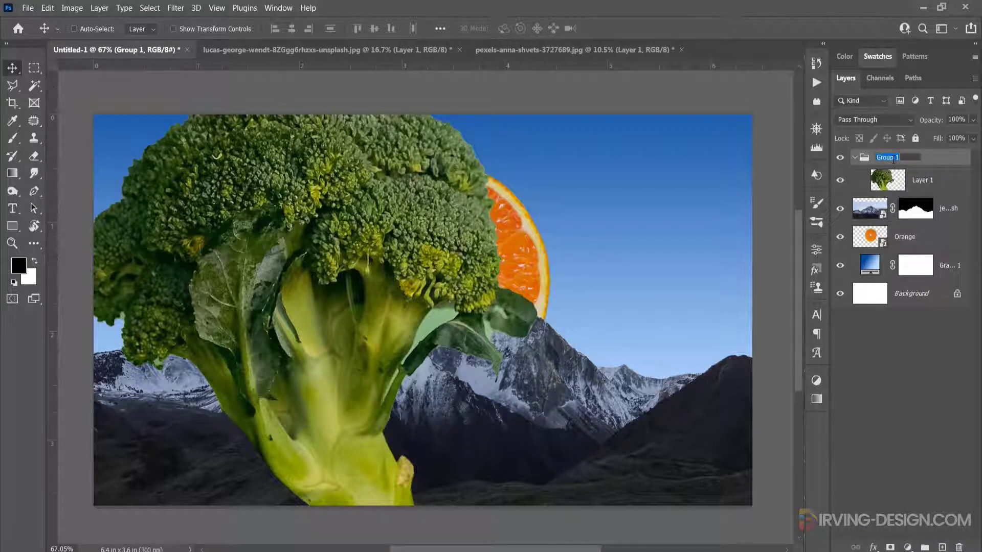
{"action": "type", "text": "Broccoli"}
{"action": "key", "text": "Return"}
Step: Convert the broccoli layer inside the Broccoli group to a smart object
{"action": "left_click", "coordinate": [923, 180]}
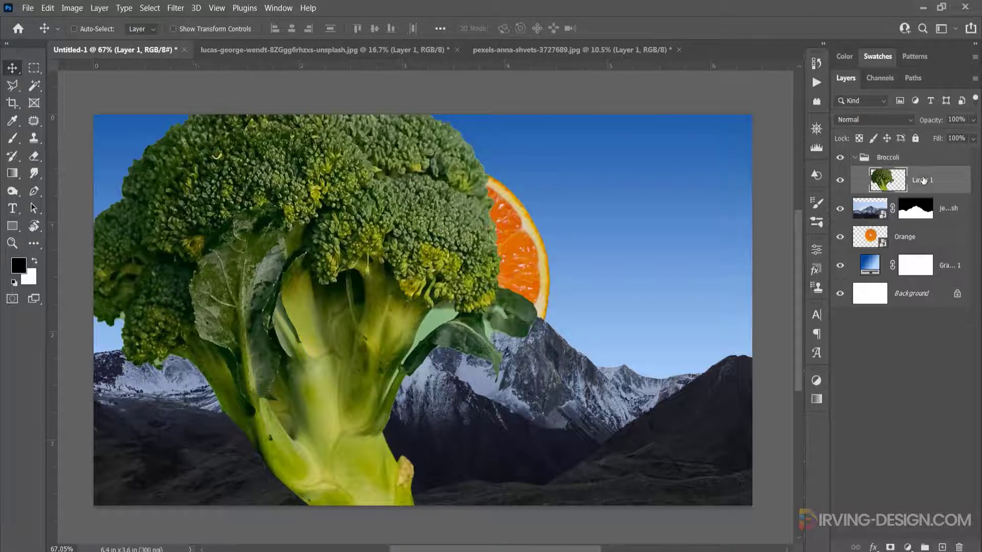
{"action": "right_click", "coordinate": [943, 184]}
{"action": "left_click", "coordinate": [822, 191]}
Step: Scale the broccoli down to roughly half its size and place it in the lower-left corner of the image
{"action": "key", "text": "ctrl+t"}
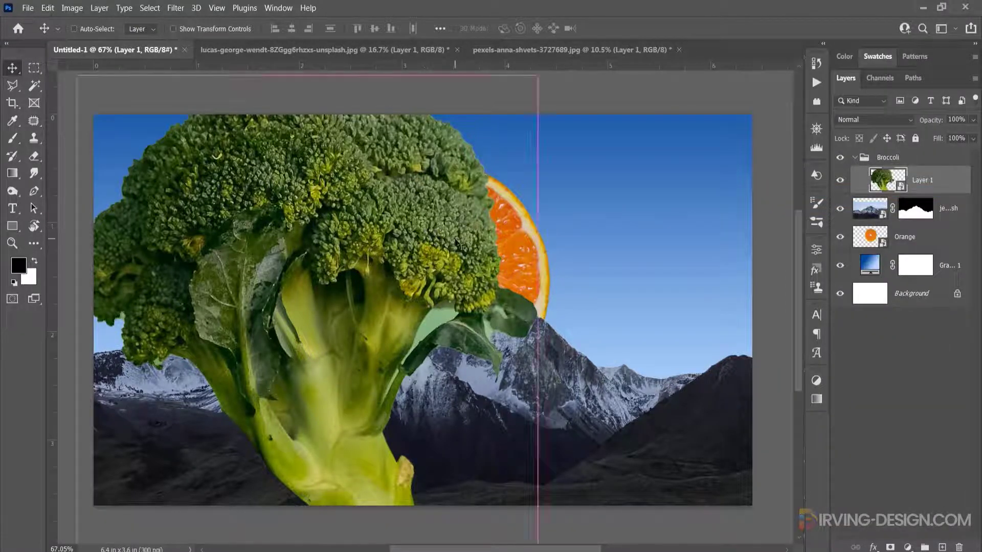
{"action": "left_click_drag", "start_coordinate": [545, 77], "coordinate": [419, 223]}
{"action": "left_click_drag", "start_coordinate": [344, 275], "coordinate": [192, 404]}
{"action": "left_click_drag", "start_coordinate": [266, 352], "coordinate": [277, 341]}
{"action": "left_click_drag", "start_coordinate": [202, 379], "coordinate": [195, 361]}
{"action": "key", "text": "Return"}
Step: Duplicate the broccoli beside the first one, flip the copy horizontally and scale it to about 46.86%
{"action": "left_click_drag", "start_coordinate": [175, 398], "coordinate": [314, 413]}
{"action": "key", "text": "ctrl+t"}
{"action": "right_click", "coordinate": [289, 405]}
{"action": "left_click", "coordinate": [338, 388]}
{"action": "left_click_drag", "start_coordinate": [415, 341], "coordinate": [393, 363]}
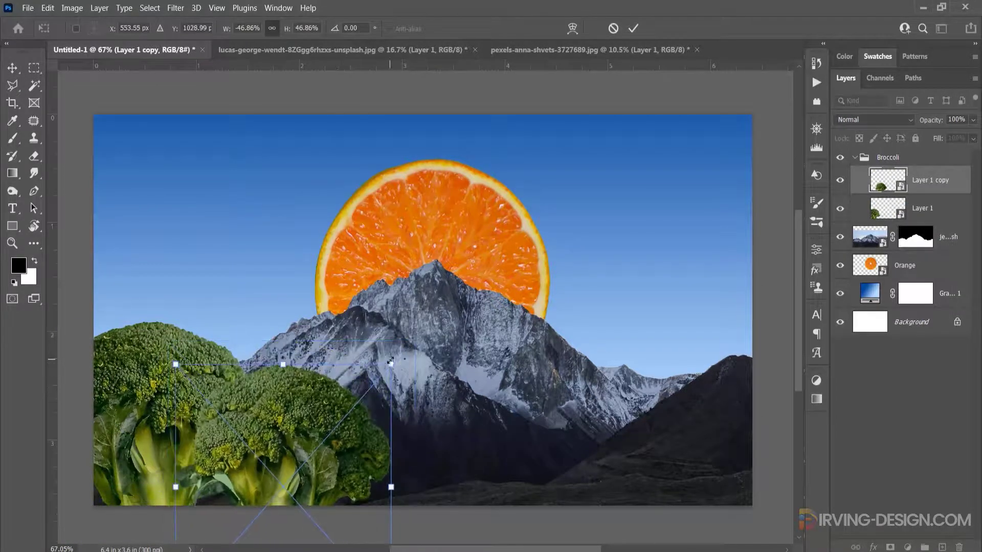
{"action": "key", "text": "Return"}
Step: Add more broccoli copies along the image's bottom edge, with a large horizontally flipped one in the lower-right corner
{"action": "left_click_drag", "start_coordinate": [301, 410], "coordinate": [678, 455]}
{"action": "key", "text": "ctrl+t"}
{"action": "right_click", "coordinate": [698, 434]}
{"action": "left_click", "coordinate": [733, 378]}
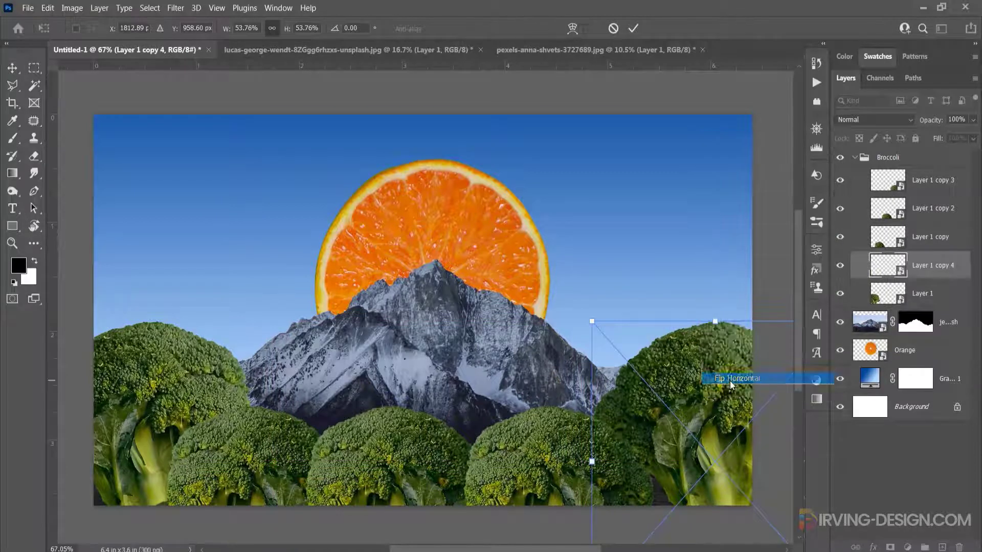
{"action": "left_click_drag", "start_coordinate": [707, 388], "coordinate": [680, 388]}
{"action": "key", "text": "Return"}
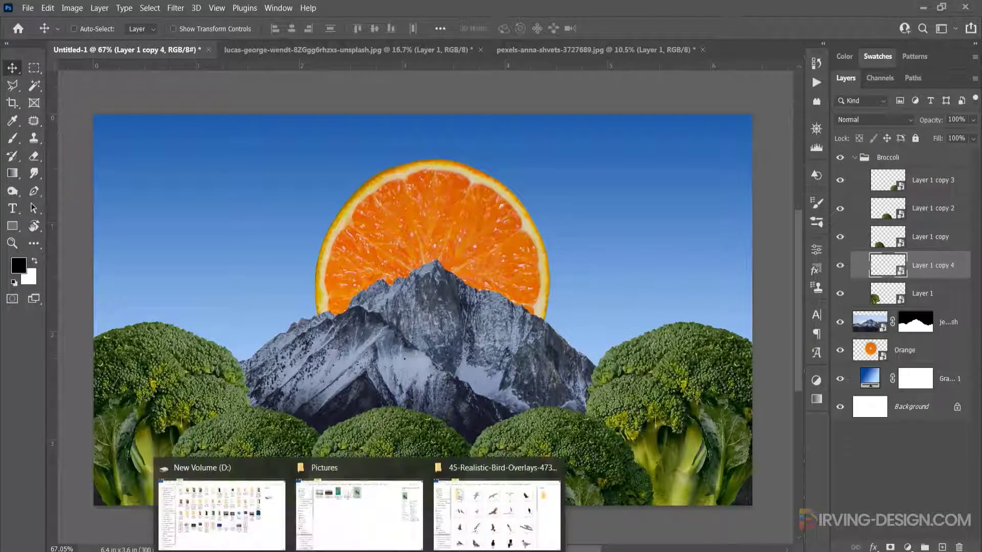
Step: Open the flying birds photo from the Pictures folder as a separate document and select its white background with the Magic Wand
{"action": "left_click", "coordinate": [340, 520]}
{"action": "left_click_drag", "start_coordinate": [395, 122], "coordinate": [636, 13]}
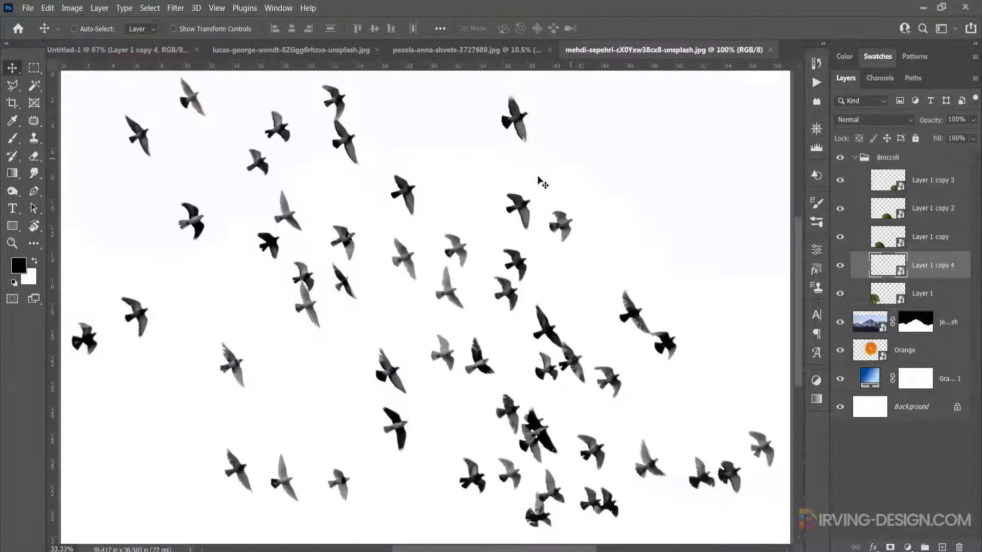
{"action": "key", "text": "w"}
{"action": "left_click", "coordinate": [537, 28]}
{"action": "key", "text": "ctrl+d"}
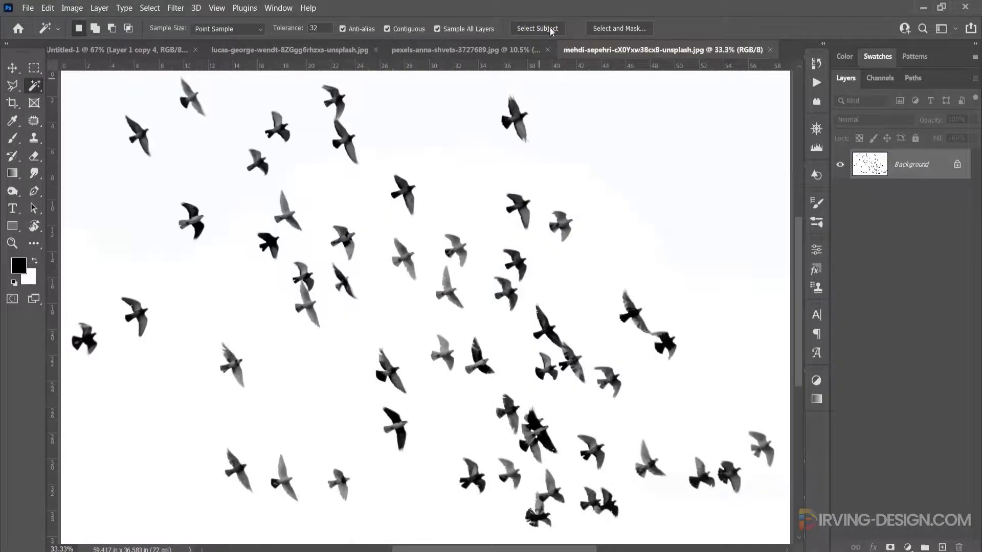
{"action": "left_click", "coordinate": [120, 204]}
{"action": "scroll", "coordinate": [120, 204], "scroll_direction": "down", "scroll_amount": 1}
{"action": "left_click_drag", "start_coordinate": [456, 397], "coordinate": [486, 405]}
{"action": "key", "text": "ctrl+j"}
{"action": "left_click", "coordinate": [841, 196]}
{"action": "key", "text": "ctrl+z"}
{"action": "key", "text": "ctrl+z"}
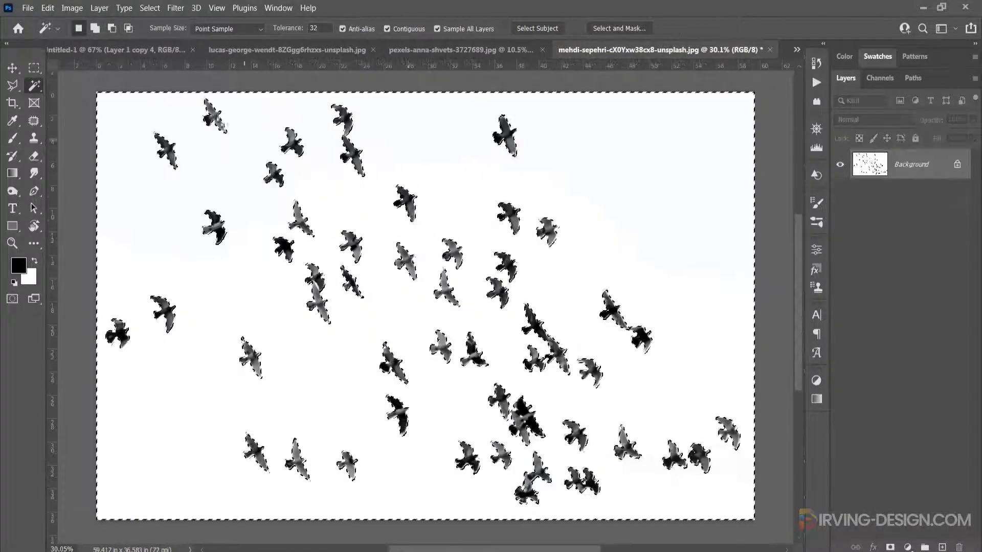
Step: Invert the selection to copy only the birds to a new layer, and hide the background layer
{"action": "key", "text": "ctrl+shift+i"}
{"action": "key", "text": "ctrl+j"}
{"action": "left_click", "coordinate": [839, 195]}
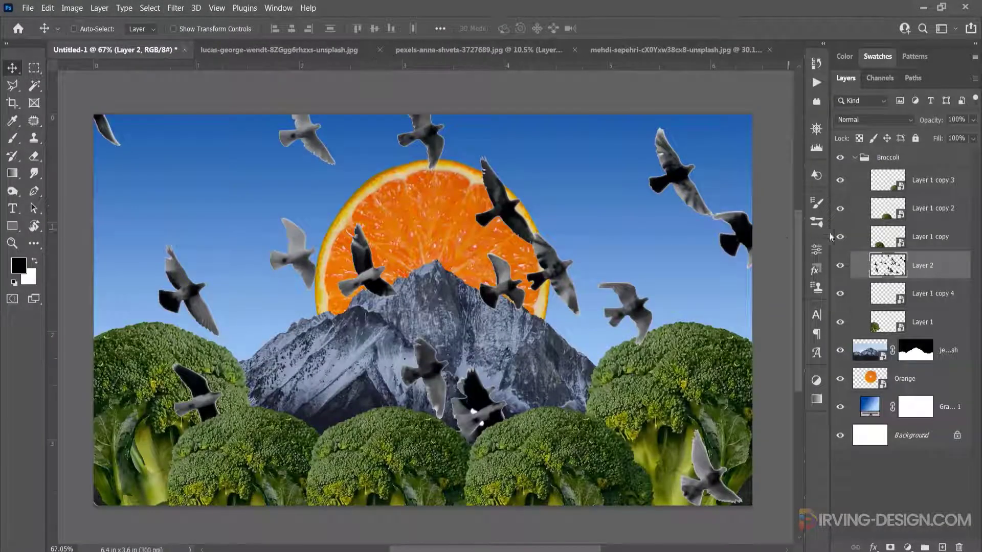
Step: Convert the birds layer in Untitled-1 to a smart object and rename it Birds
{"action": "right_click", "coordinate": [946, 271]}
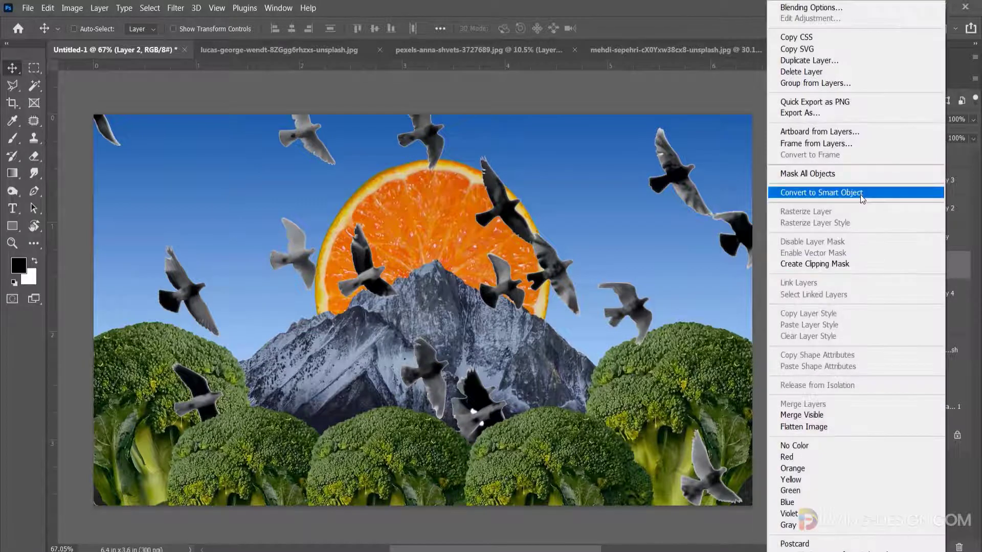
{"action": "left_click", "coordinate": [860, 195]}
{"action": "double_click", "coordinate": [922, 265]}
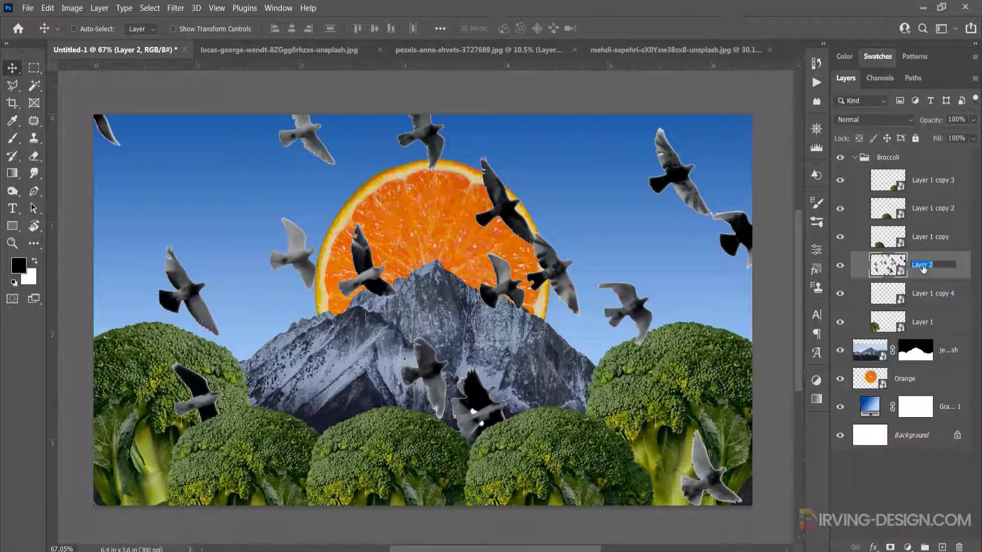
{"action": "type", "text": "Birds"}
{"action": "key", "text": "Return"}
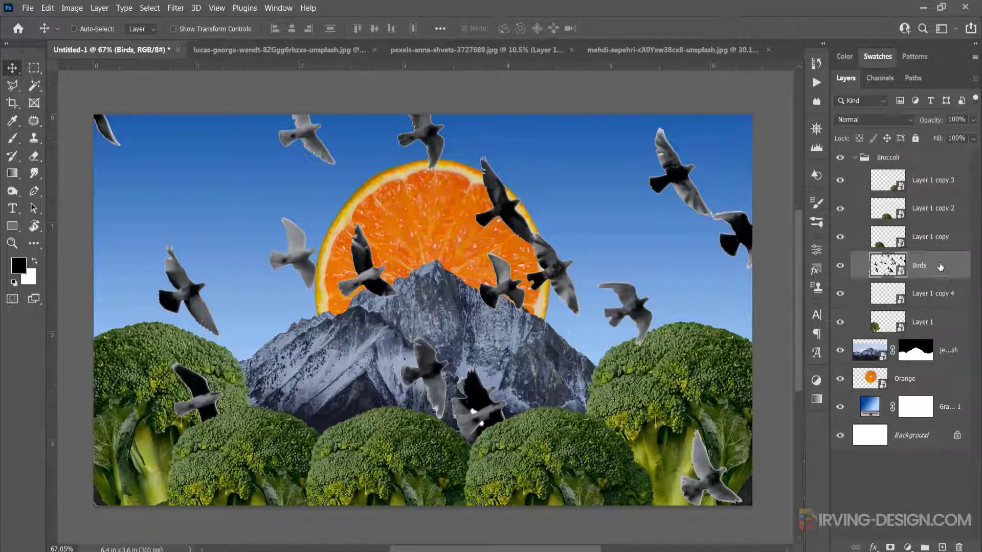
Step: Move the Birds layer out of the Broccoli group to the top of the layer stack and collapse the group
{"action": "left_click_drag", "start_coordinate": [922, 266], "coordinate": [928, 154]}
{"action": "left_click", "coordinate": [856, 187]}
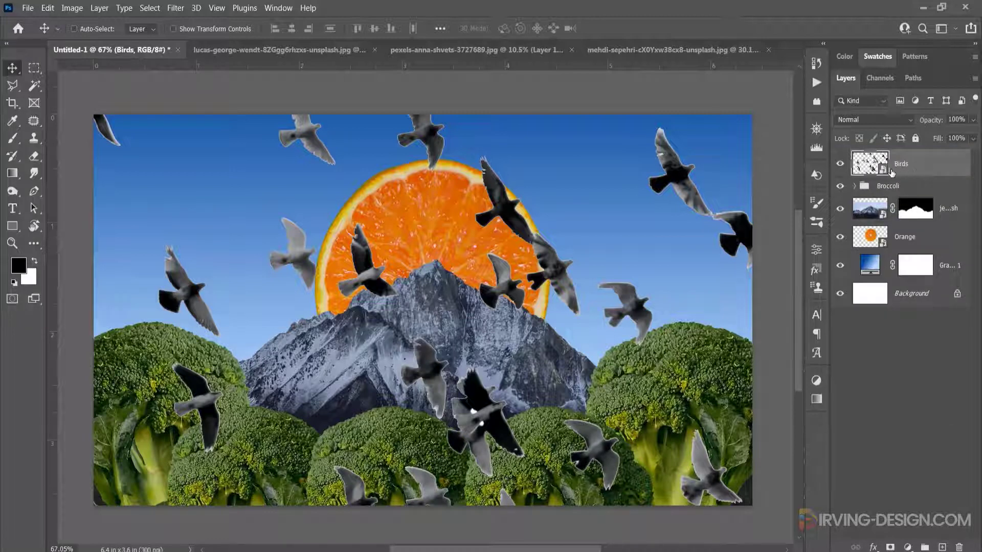
Step: Scale the Birds layer down to 11.77% and place the flock in the sky to the left of the orange slice
{"action": "key", "text": "ctrl+t"}
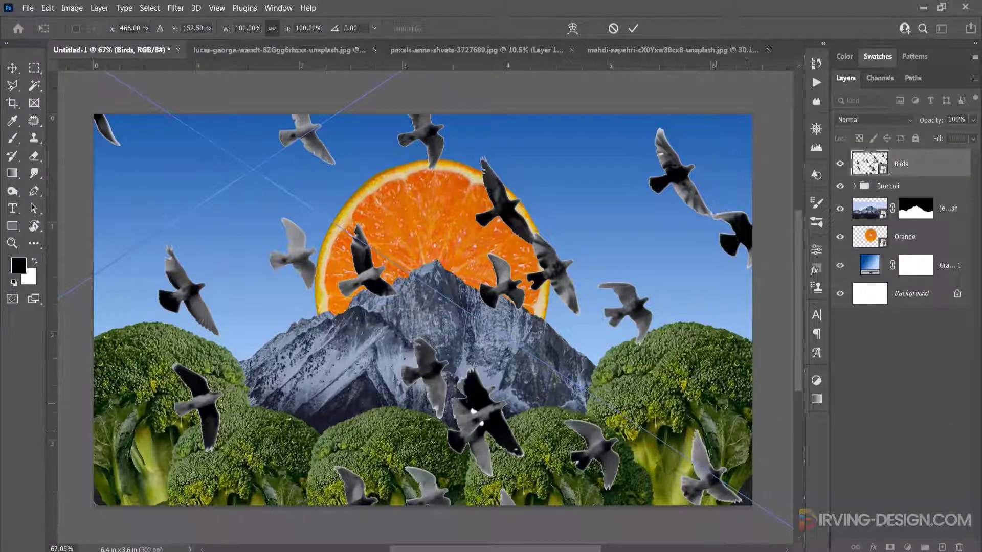
{"action": "scroll", "coordinate": [715, 403], "scroll_direction": "down", "scroll_amount": 3}
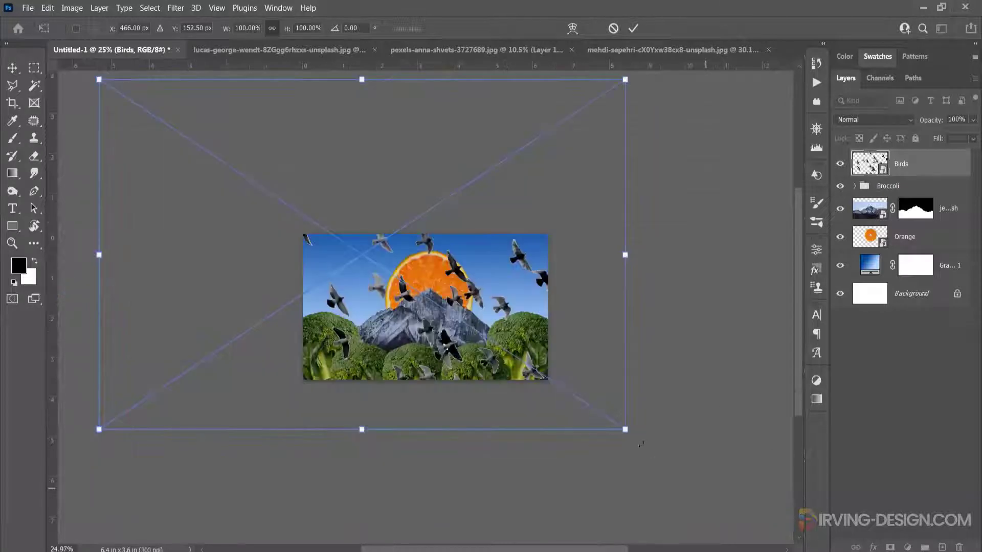
{"action": "left_click_drag", "start_coordinate": [624, 428], "coordinate": [535, 370]}
{"action": "left_click_drag", "start_coordinate": [485, 340], "coordinate": [381, 276]}
{"action": "scroll", "coordinate": [381, 276], "scroll_direction": "up", "scroll_amount": 5}
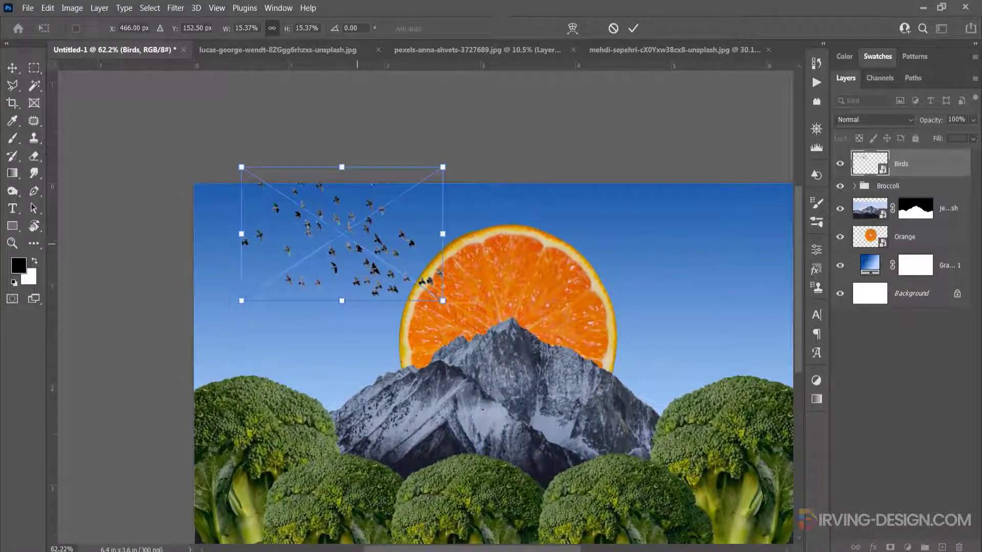
{"action": "left_click_drag", "start_coordinate": [359, 248], "coordinate": [319, 276]}
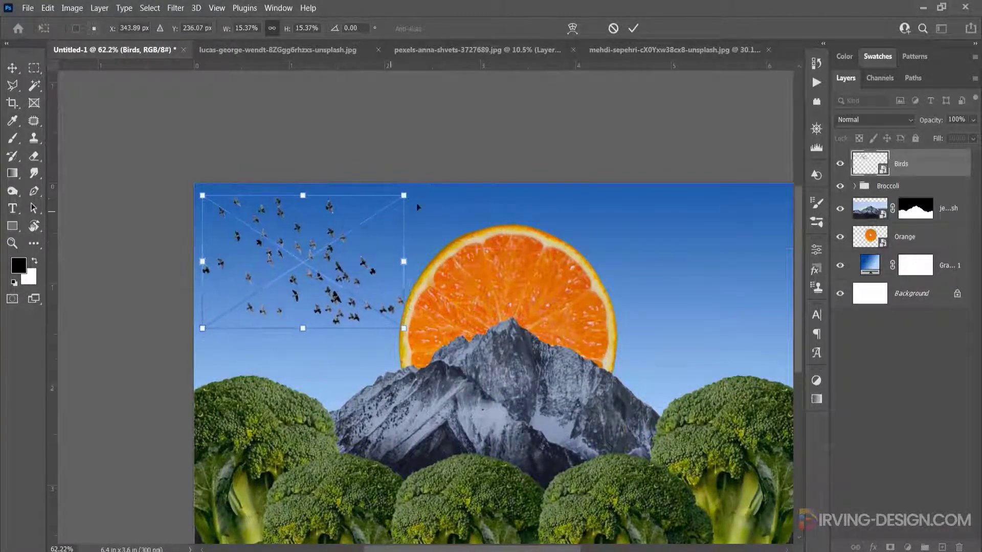
{"action": "left_click_drag", "start_coordinate": [404, 195], "coordinate": [379, 211]}
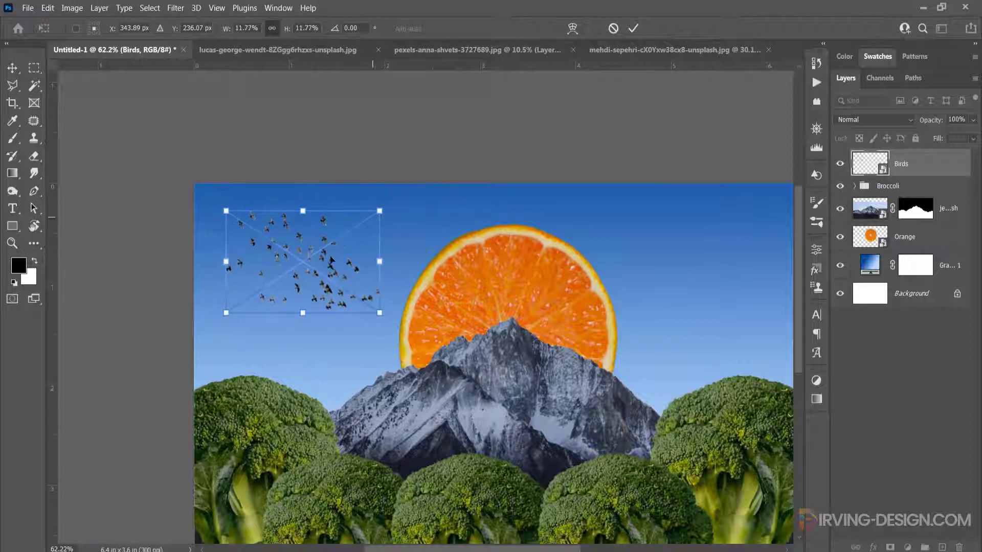
{"action": "left_click_drag", "start_coordinate": [323, 262], "coordinate": [326, 260]}
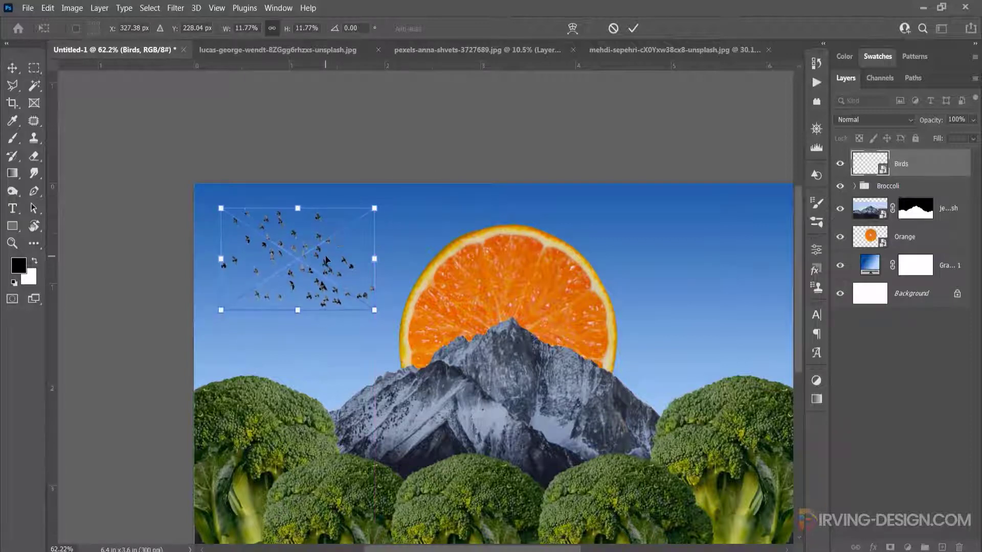
{"action": "key", "text": "Return"}
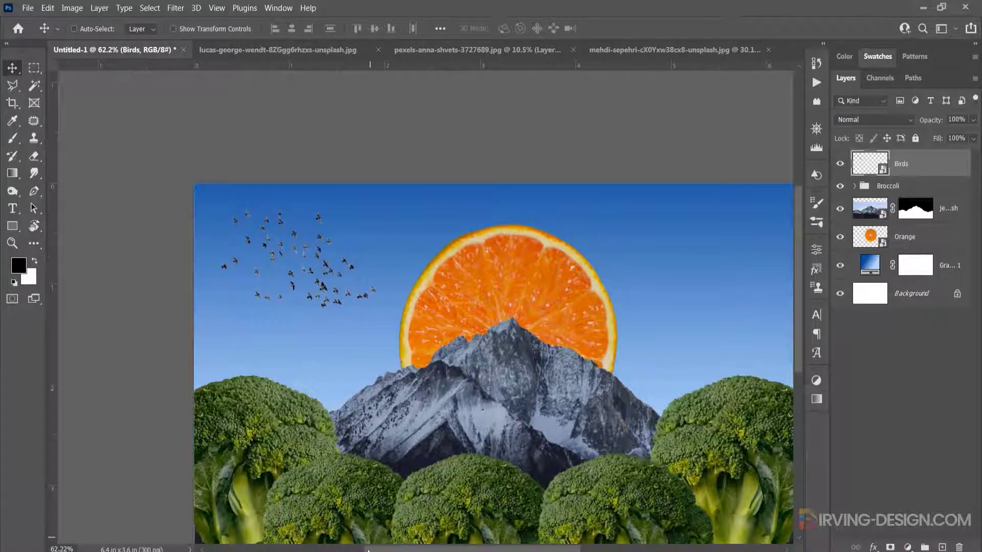
Step: Open the flying cranes photo from the Pictures folder as a separate document
{"action": "left_click", "coordinate": [354, 519]}
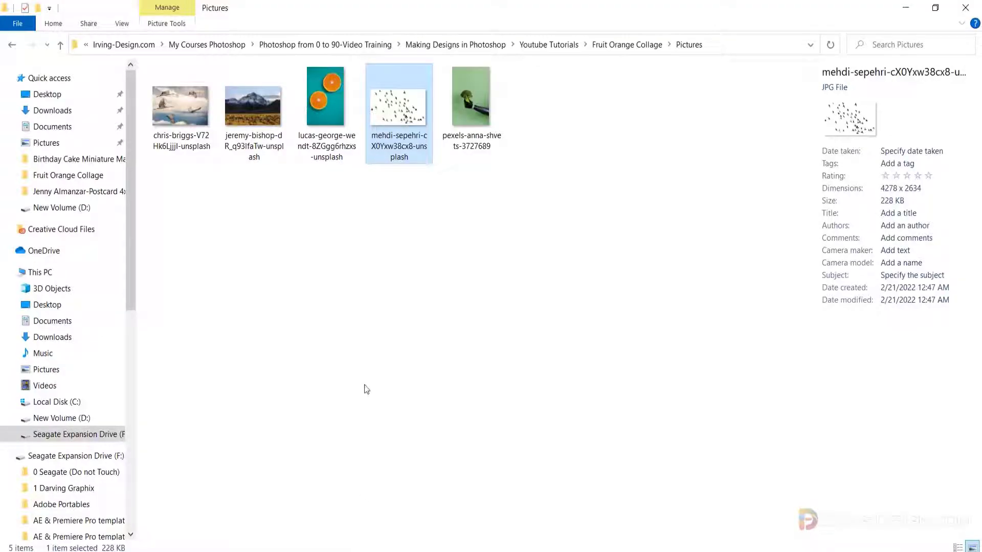
{"action": "left_click_drag", "start_coordinate": [184, 108], "coordinate": [618, 43]}
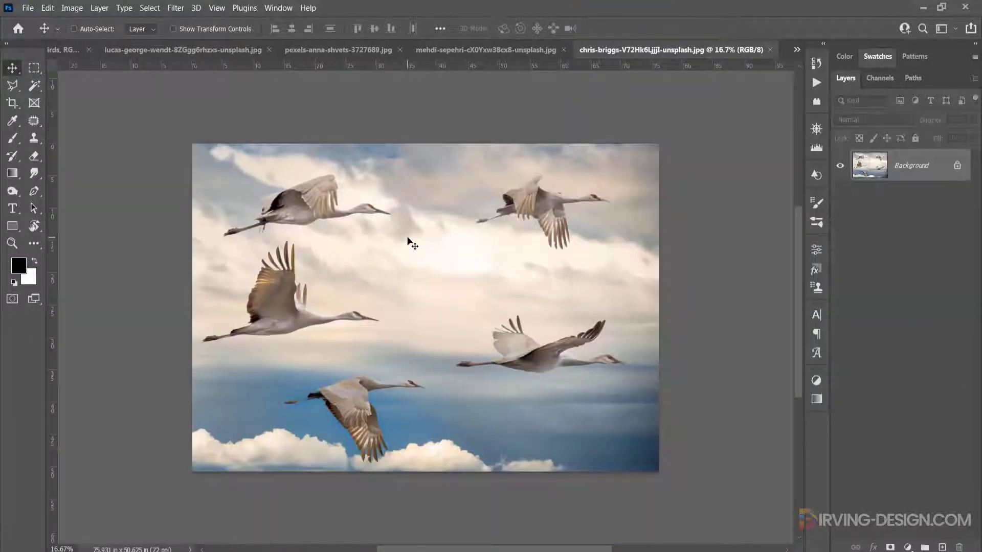
Step: Select the cranes with Select Subject, copy them to a new layer and hide the background layer
{"action": "left_click", "coordinate": [40, 86]}
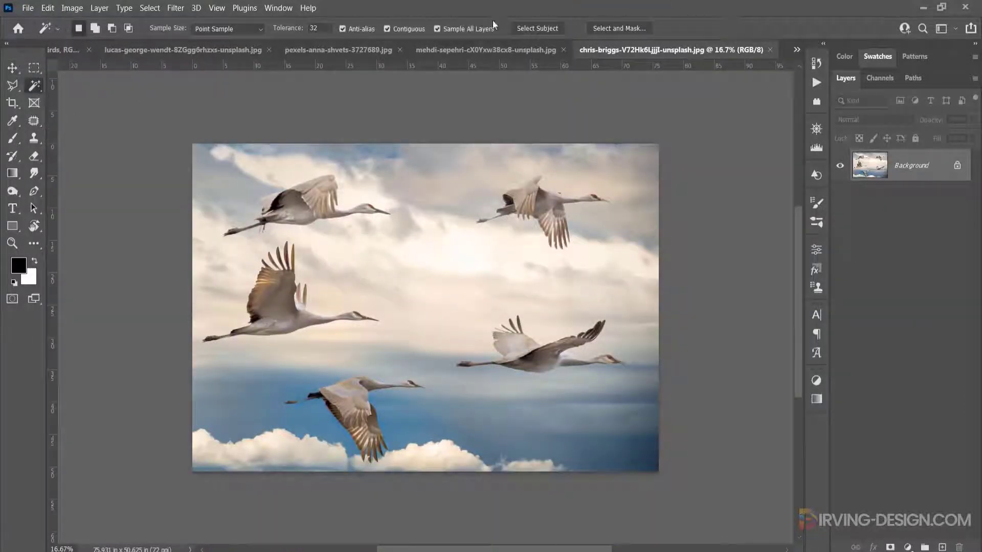
{"action": "left_click", "coordinate": [530, 29]}
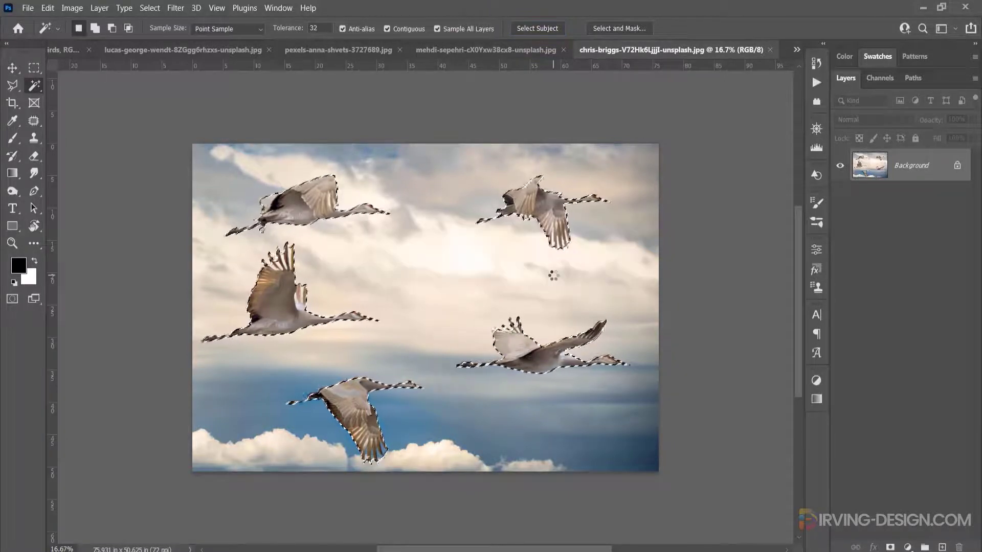
{"action": "key", "text": "ctrl+j"}
{"action": "left_click", "coordinate": [839, 198]}
Step: Remove the leftover sky between the feathers of the crane with the raised wing, using the Magic Wand
{"action": "scroll", "coordinate": [284, 272], "scroll_direction": "up", "scroll_amount": 8}
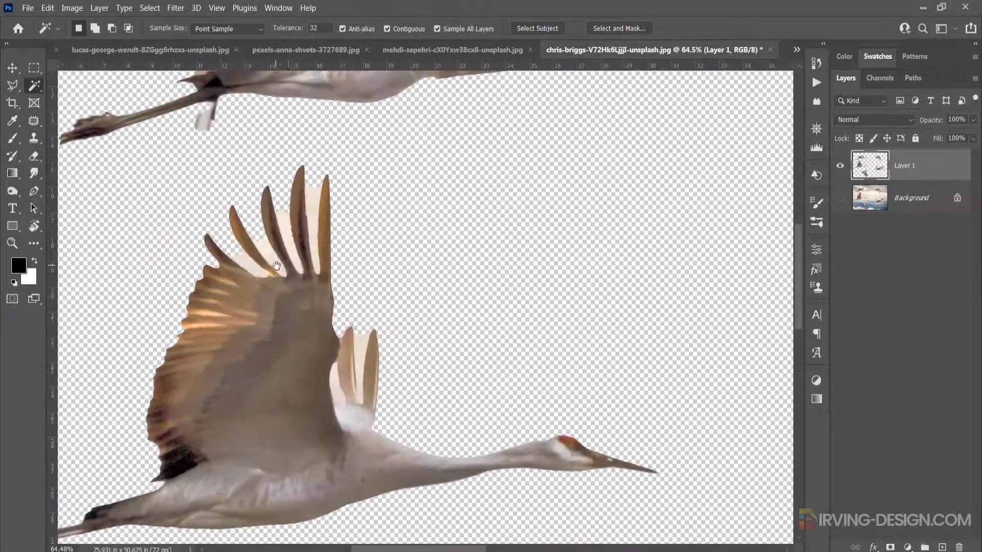
{"action": "left_click", "coordinate": [337, 397]}
{"action": "scroll", "coordinate": [333, 399], "scroll_direction": "up", "scroll_amount": 4}
{"action": "key", "text": "ctrl+d"}
{"action": "key", "text": "shift+w"}
Step: Clear the remaining pale sky patches between that crane's body and its far wing with the Magic Wand and Eraser
{"action": "scroll", "coordinate": [335, 397], "scroll_direction": "up", "scroll_amount": 6}
{"action": "key", "text": "bracketleft"}
{"action": "key", "text": "bracketleft"}
{"action": "key", "text": "bracketleft"}
{"action": "key", "text": "e"}
{"action": "right_click", "coordinate": [323, 292]}
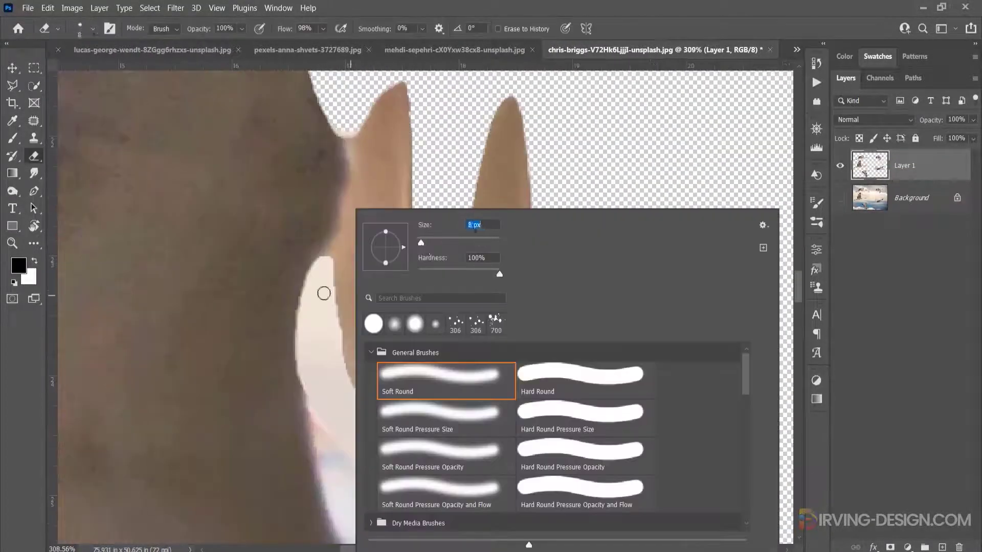
{"action": "key", "text": "shift+w"}
{"action": "left_click", "coordinate": [327, 281]}
{"action": "key", "text": "ctrl+d"}
{"action": "key", "text": "e"}
{"action": "mouse_move", "coordinate": [363, 453]}
{"action": "left_mouse_down"}
{"action": "mouse_move", "coordinate": [331, 298]}
{"action": "mouse_move", "coordinate": [347, 424]}
{"action": "left_mouse_up"}
{"action": "scroll", "coordinate": [347, 424], "scroll_direction": "down", "scroll_amount": 8}
Step: Delete the leftover sky around the wing feathers of the crane in the photo's upper-left area
{"action": "key", "text": "shift+w"}
{"action": "left_click", "coordinate": [444, 255]}
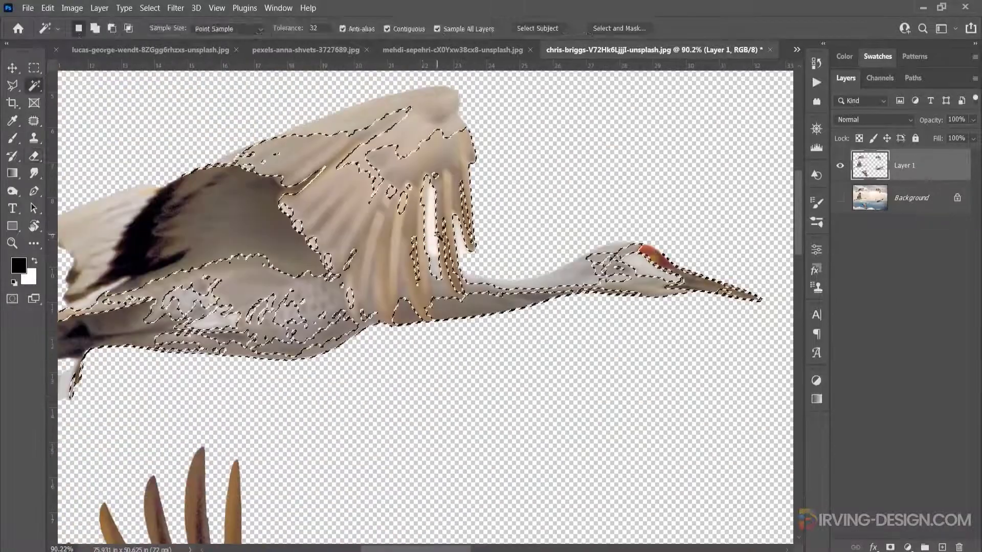
{"action": "key", "text": "ctrl+d"}
{"action": "key", "text": "e"}
{"action": "scroll", "coordinate": [434, 255], "scroll_direction": "up", "scroll_amount": 5}
{"action": "key", "text": "l"}
{"action": "key", "text": "Delete"}
{"action": "key", "text": "Delete"}
Step: Delete the leftover blue sky and cloud between the wing feathers of the lowest crane
{"action": "scroll", "coordinate": [516, 349], "scroll_direction": "down", "scroll_amount": 8}
{"action": "key", "text": "w"}
{"action": "scroll", "coordinate": [404, 460], "scroll_direction": "up", "scroll_amount": 8}
{"action": "left_click", "coordinate": [325, 378]}
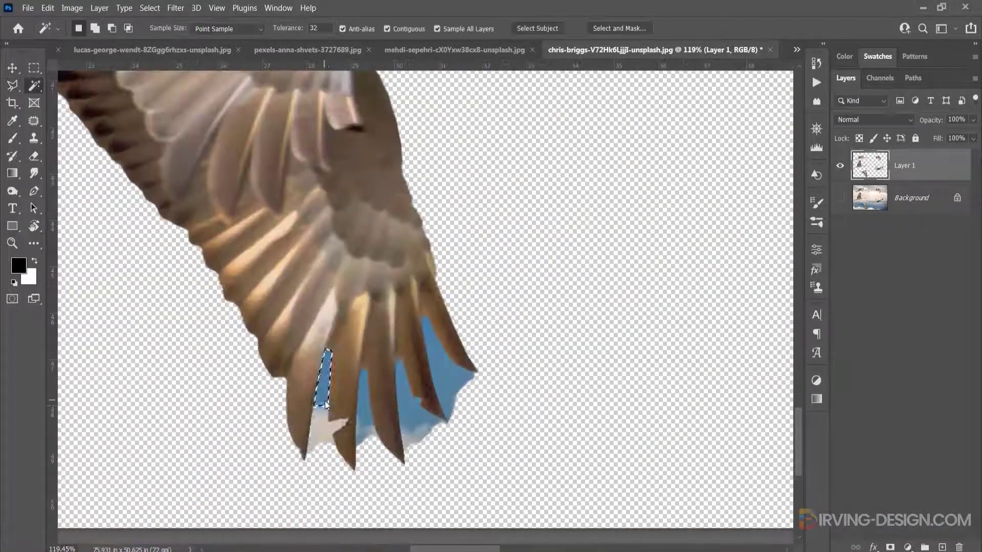
{"action": "key", "text": "Delete"}
{"action": "scroll", "coordinate": [435, 409], "scroll_direction": "down", "scroll_amount": 8}
{"action": "key", "text": "l"}
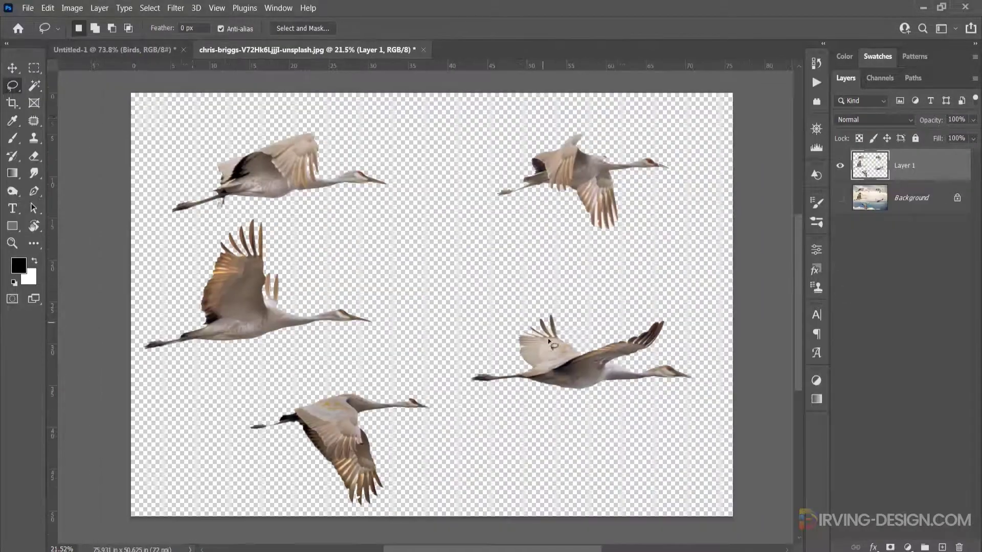
Step: Copy all the cut-out cranes into the Untitled-1 collage and convert their new layer to a smart object
{"action": "key", "text": "v"}
{"action": "key", "text": "ctrl+a"}
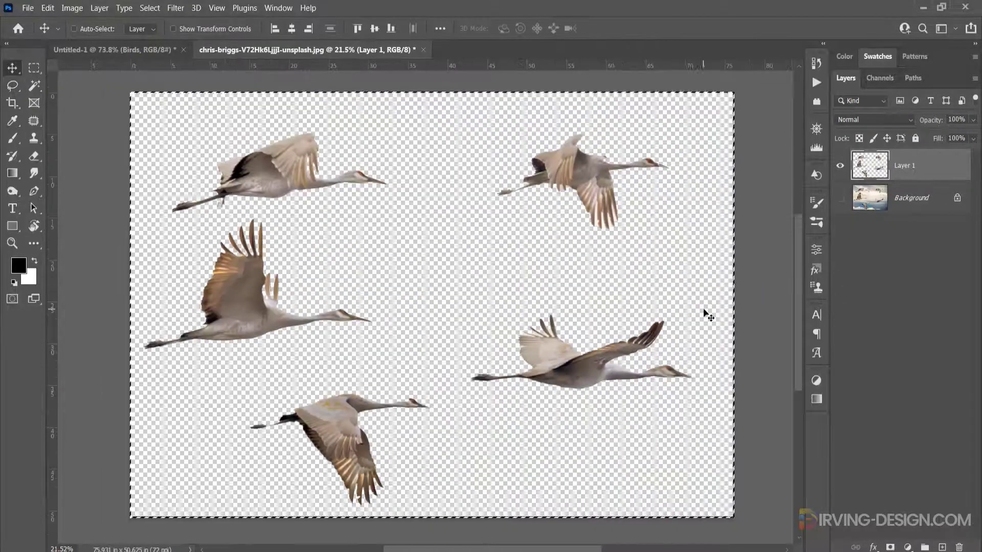
{"action": "left_click_drag", "start_coordinate": [351, 411], "coordinate": [576, 149]}
{"action": "right_click", "coordinate": [924, 165]}
{"action": "left_click", "coordinate": [832, 193]}
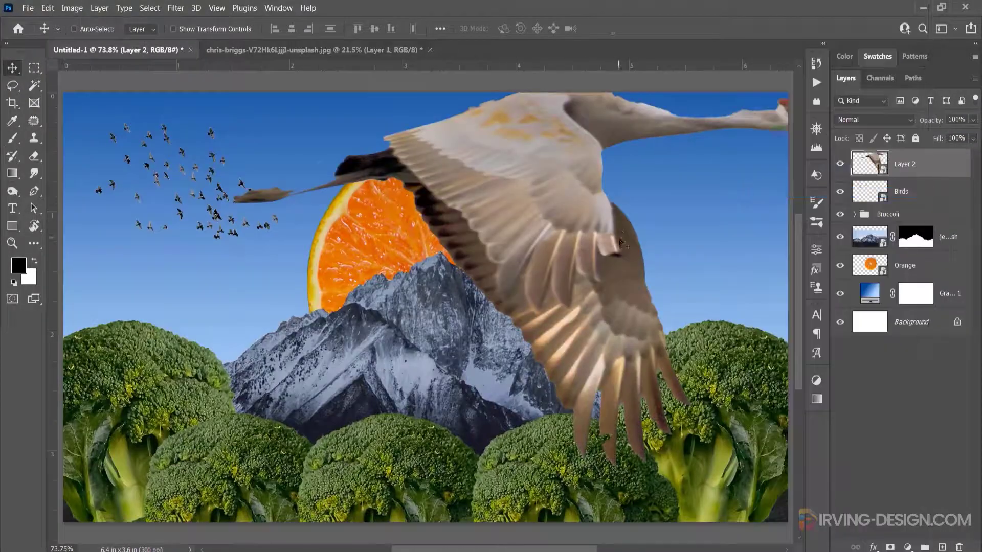
Step: Scale the cranes layer down to 9.13% and move it into the sky to the right of the orange slice
{"action": "key", "text": "ctrl+t"}
{"action": "key", "text": "ctrl+0"}
{"action": "left_click_drag", "start_coordinate": [695, 339], "coordinate": [536, 231]}
{"action": "left_click_drag", "start_coordinate": [522, 216], "coordinate": [477, 294]}
{"action": "scroll", "coordinate": [478, 291], "scroll_direction": "up", "scroll_amount": 7}
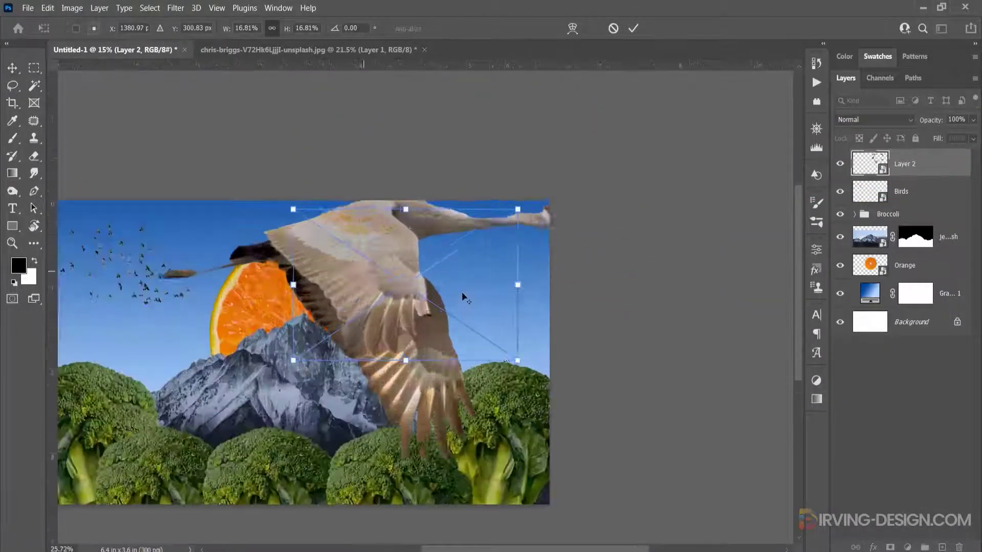
{"action": "left_click_drag", "start_coordinate": [517, 359], "coordinate": [484, 338]}
{"action": "left_click_drag", "start_coordinate": [424, 303], "coordinate": [458, 294]}
{"action": "left_click_drag", "start_coordinate": [520, 328], "coordinate": [501, 315]}
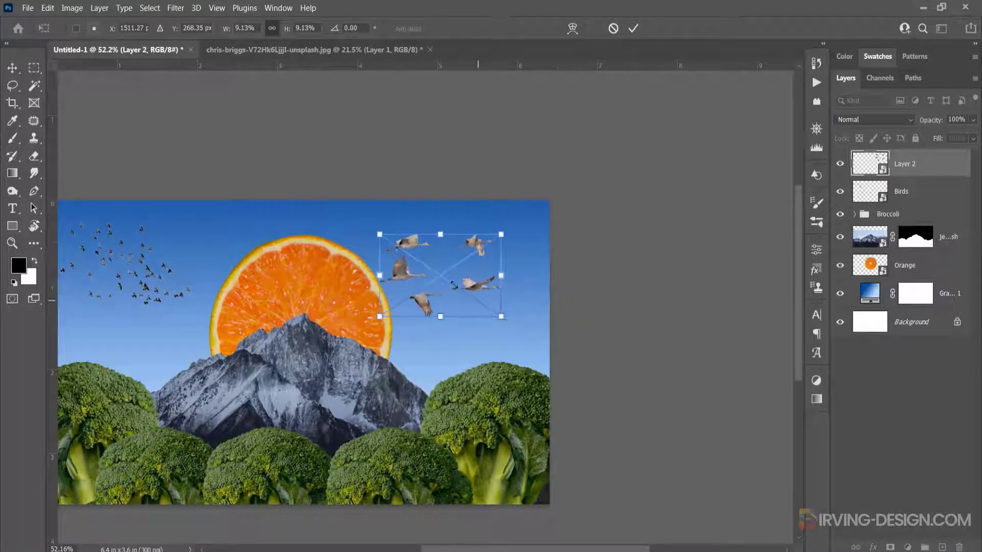
Step: Enlarge the cranes slightly, adjust their position in the upper-right sky and apply the transform
{"action": "left_click_drag", "start_coordinate": [445, 286], "coordinate": [458, 277]}
{"action": "left_click_drag", "start_coordinate": [449, 332], "coordinate": [533, 301]}
{"action": "left_click_drag", "start_coordinate": [598, 275], "coordinate": [610, 285]}
{"action": "left_click_drag", "start_coordinate": [574, 259], "coordinate": [571, 258]}
{"action": "key", "text": "Return"}
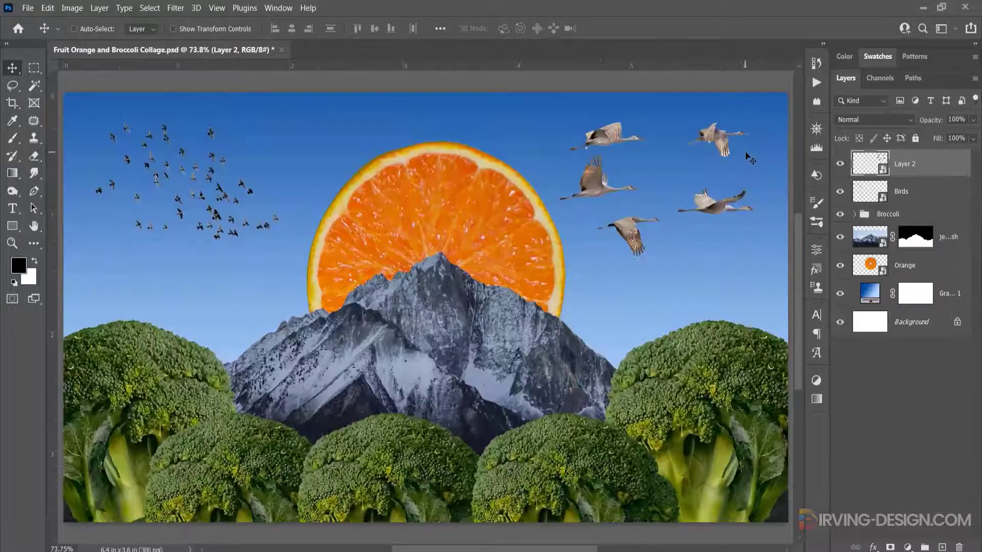
Step: Rename the cranes layer as Big Birds
{"action": "double_click", "coordinate": [903, 162]}
{"action": "type", "text": "Big Birds"}
{"action": "key", "text": "Return"}
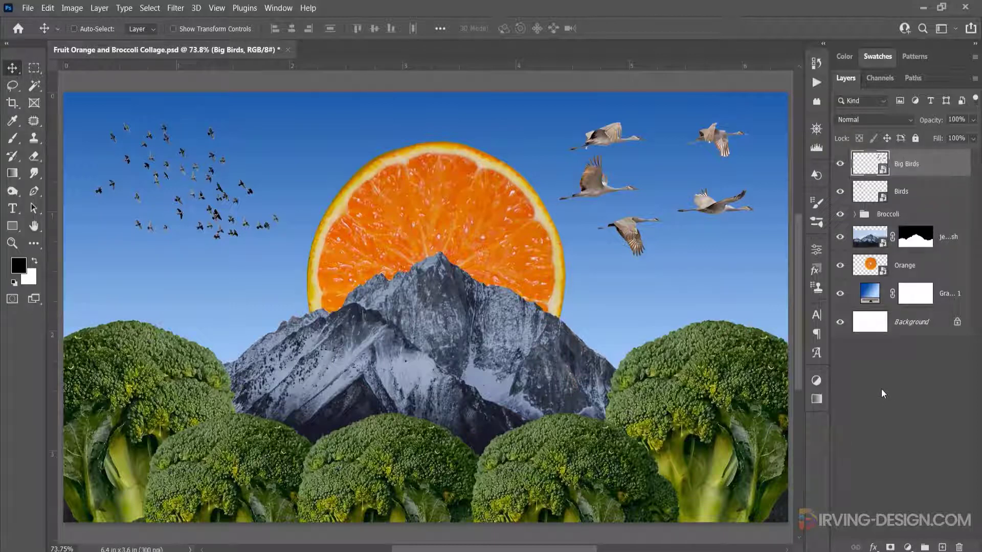
Step: Add a Hue/Saturation adjustment layer above the Broccoli group and clip it to the group
{"action": "left_click", "coordinate": [894, 215]}
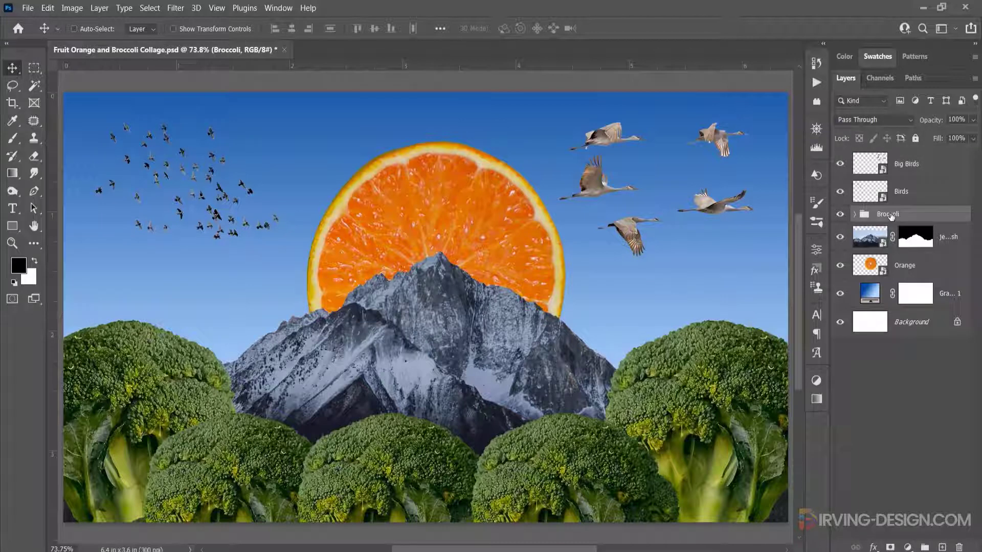
{"action": "left_click", "coordinate": [817, 381]}
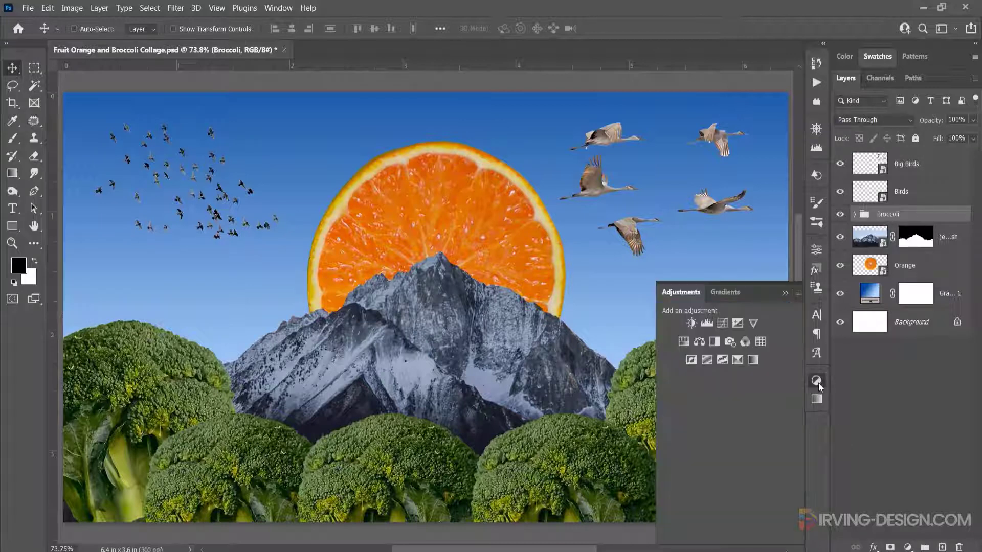
{"action": "left_click", "coordinate": [684, 342]}
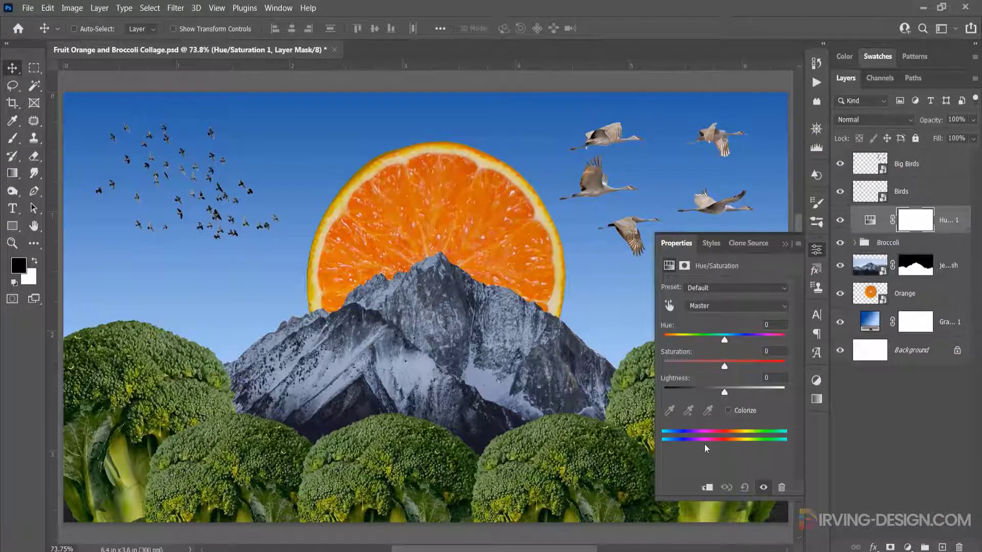
{"action": "left_click", "coordinate": [706, 488]}
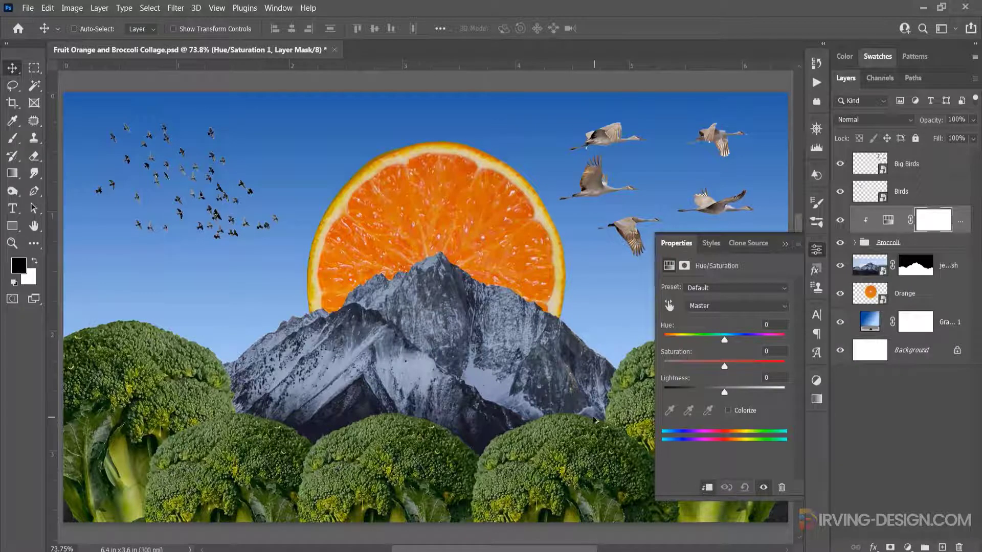
Step: Set the broccoli adjustment's saturation to -36
{"action": "scroll", "coordinate": [594, 420], "scroll_direction": "down", "scroll_amount": 3}
{"action": "left_click_drag", "start_coordinate": [585, 400], "coordinate": [513, 398]}
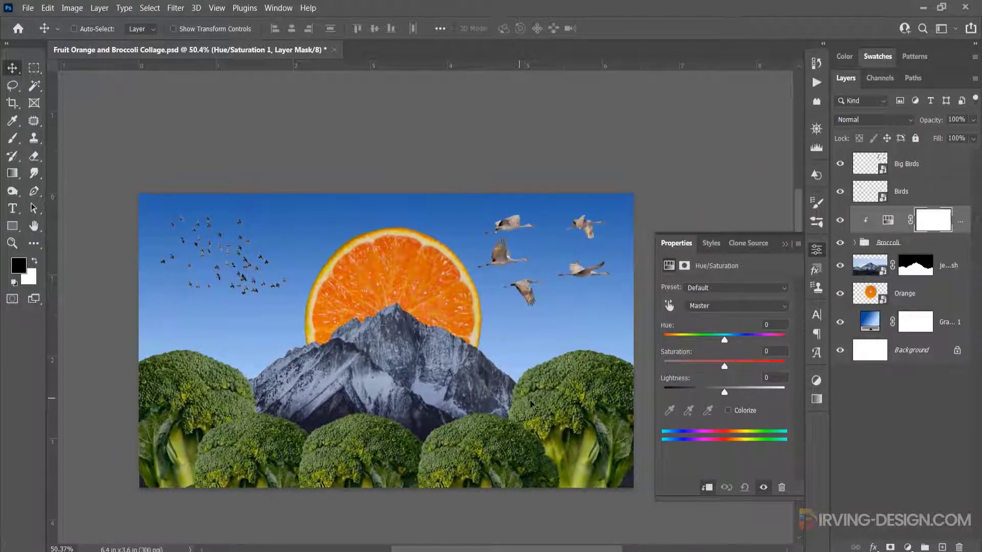
{"action": "left_click_drag", "start_coordinate": [724, 366], "coordinate": [707, 366]}
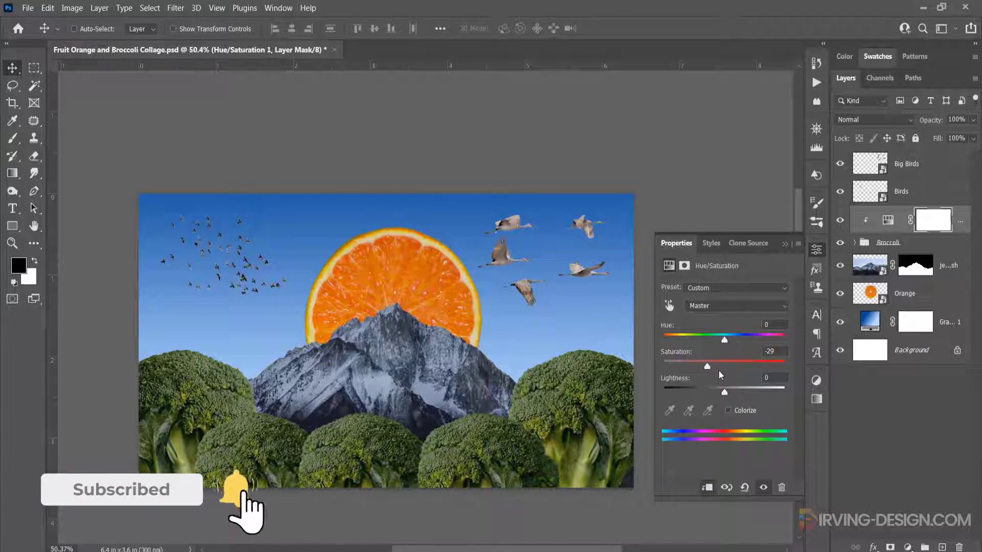
{"action": "left_click_drag", "start_coordinate": [707, 366], "coordinate": [703, 366]}
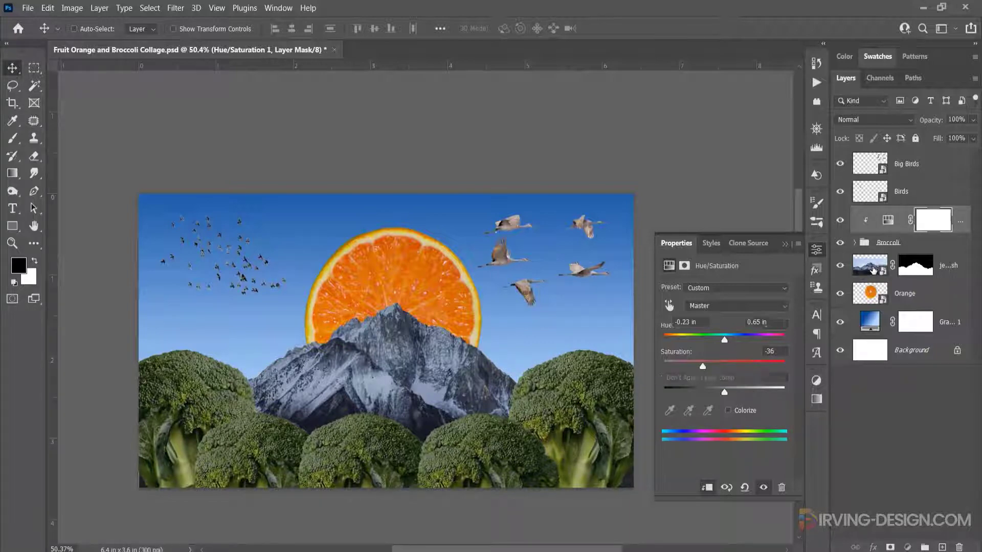
Step: Add a Hue/Saturation adjustment layer above the mountain layer and clip it to the mountains
{"action": "left_click", "coordinate": [872, 270]}
{"action": "left_click", "coordinate": [816, 381]}
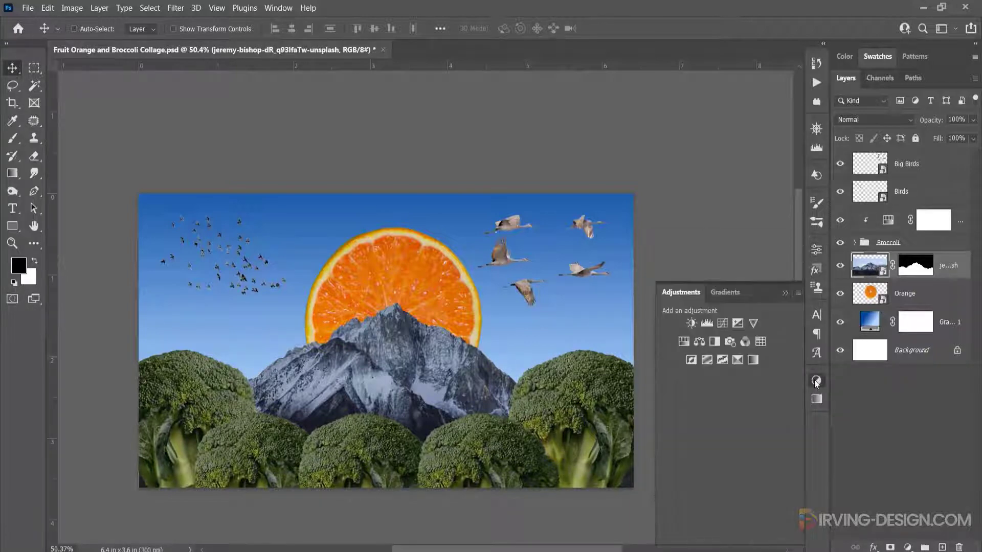
{"action": "left_click", "coordinate": [683, 342]}
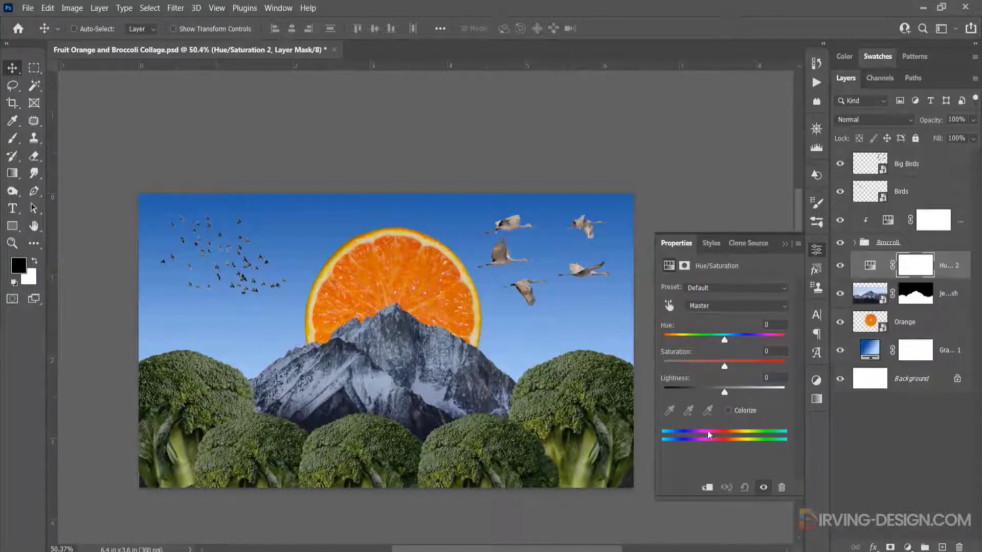
{"action": "left_click", "coordinate": [709, 485]}
Step: Set the mountain adjustment's saturation to -46 and toggle its visibility to compare before and after
{"action": "left_click_drag", "start_coordinate": [725, 367], "coordinate": [698, 363]}
{"action": "left_click", "coordinate": [840, 265]}
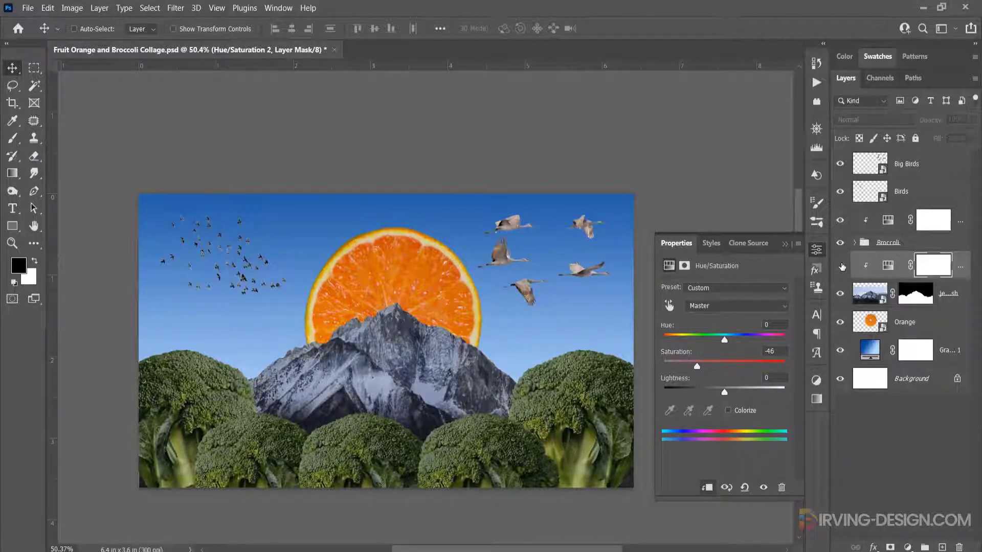
{"action": "left_click", "coordinate": [840, 266]}
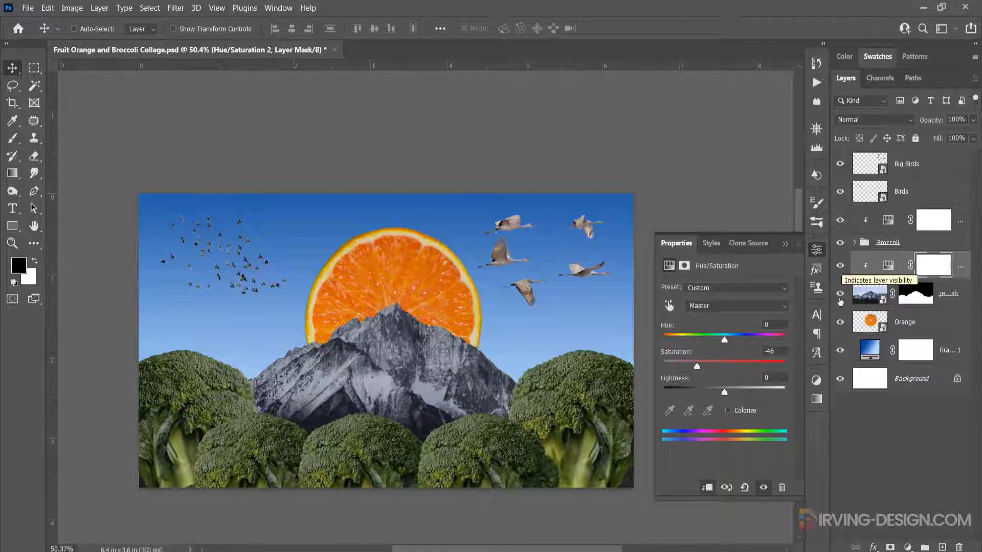
Step: Add a Threshold adjustment layer above the mountain's Hue/Saturation layer, clip it to the mountains and set its threshold level to 123
{"action": "left_click", "coordinate": [906, 547]}
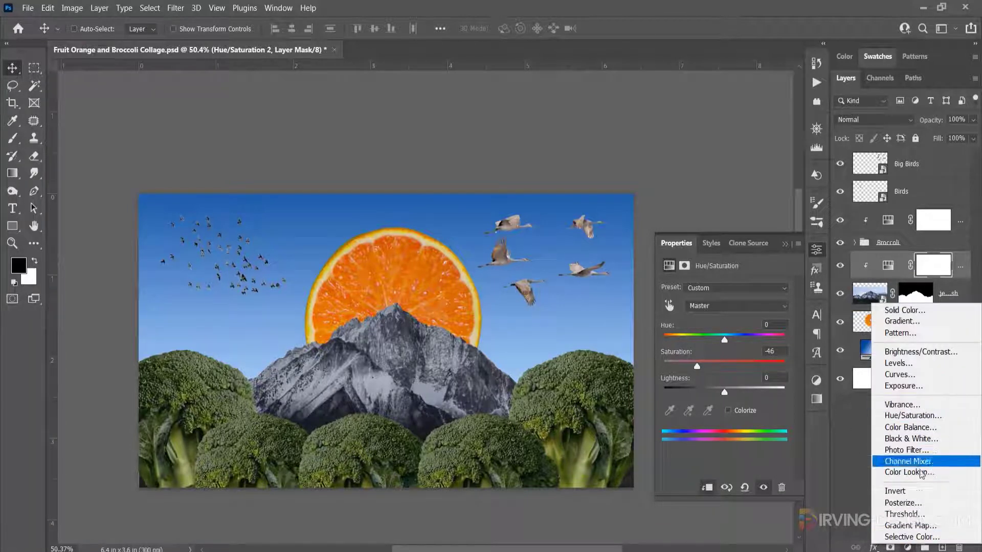
{"action": "left_click", "coordinate": [904, 514]}
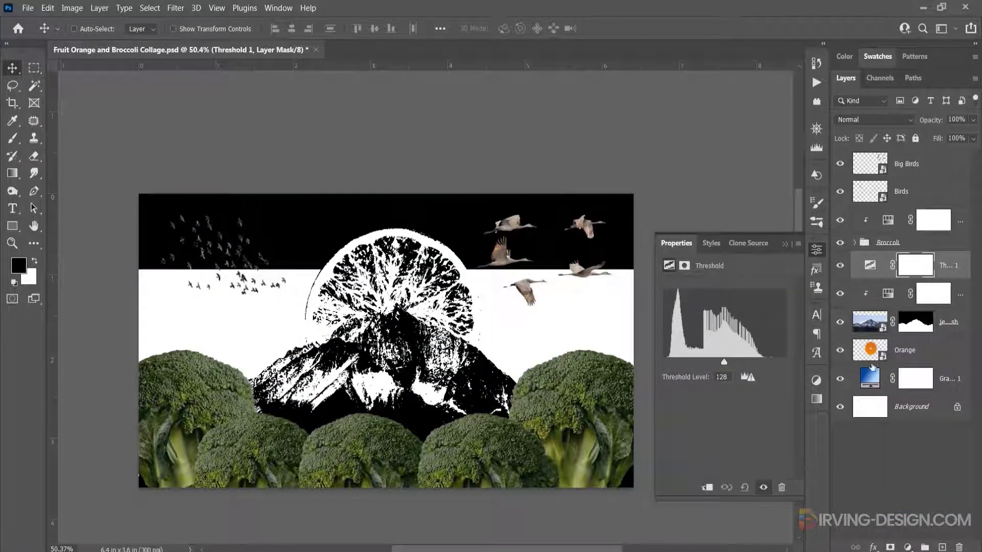
{"action": "left_click", "coordinate": [707, 487]}
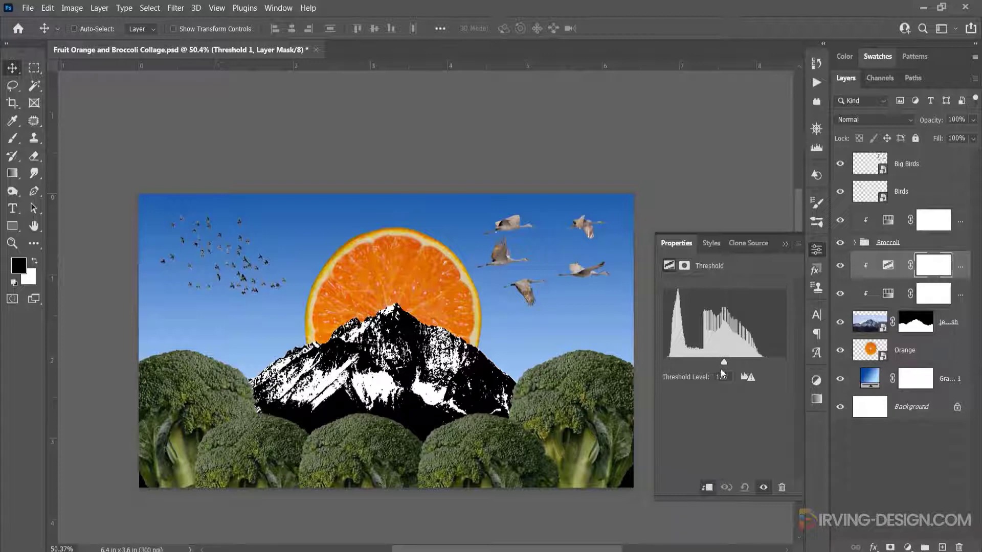
{"action": "left_click_drag", "start_coordinate": [723, 364], "coordinate": [722, 364]}
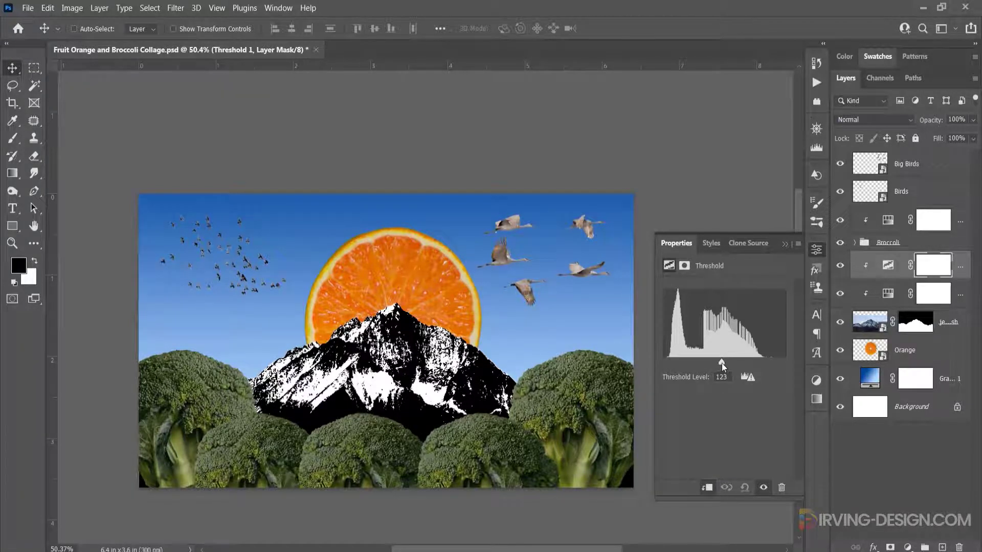
{"action": "left_click", "coordinate": [785, 243]}
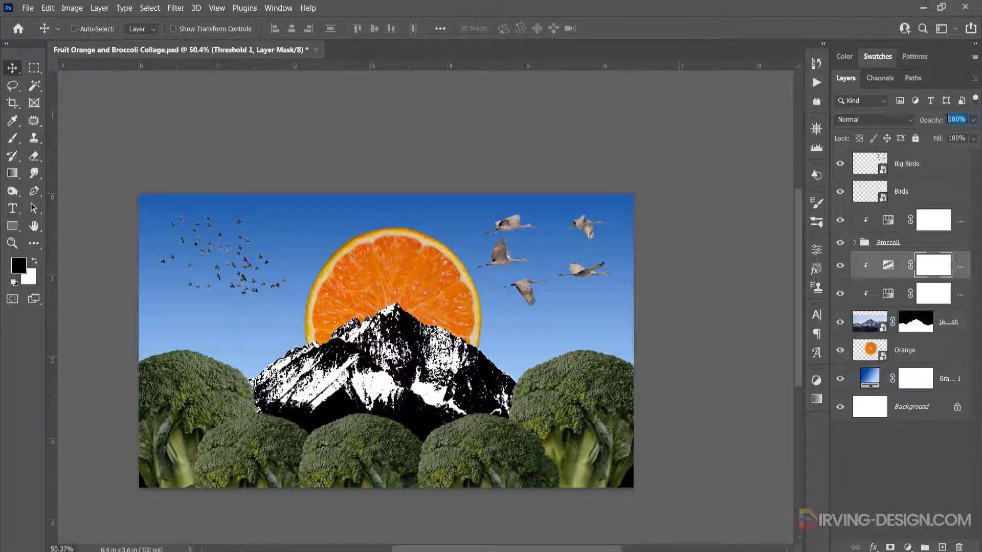
Step: Set the Threshold layer to Color Dodge blending at 25% opacity, trying 50% first, and toggle its visibility to compare
{"action": "type", "text": "50"}
{"action": "key", "text": "Return"}
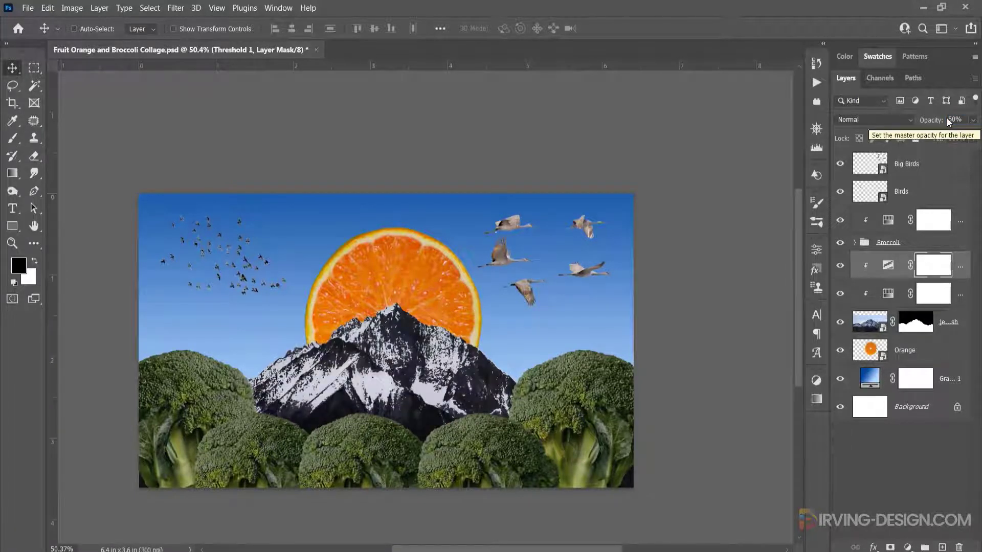
{"action": "left_click", "coordinate": [912, 119]}
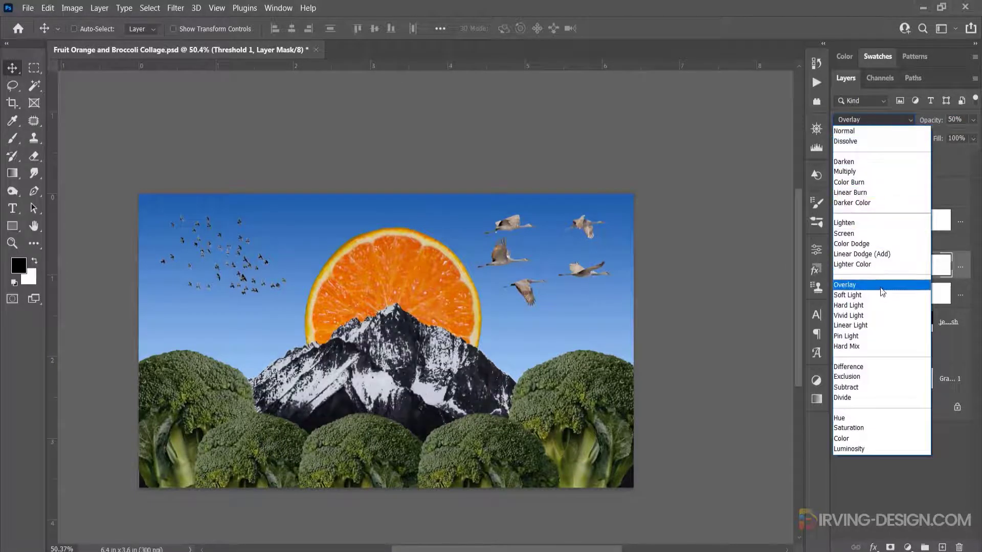
{"action": "left_click", "coordinate": [879, 243]}
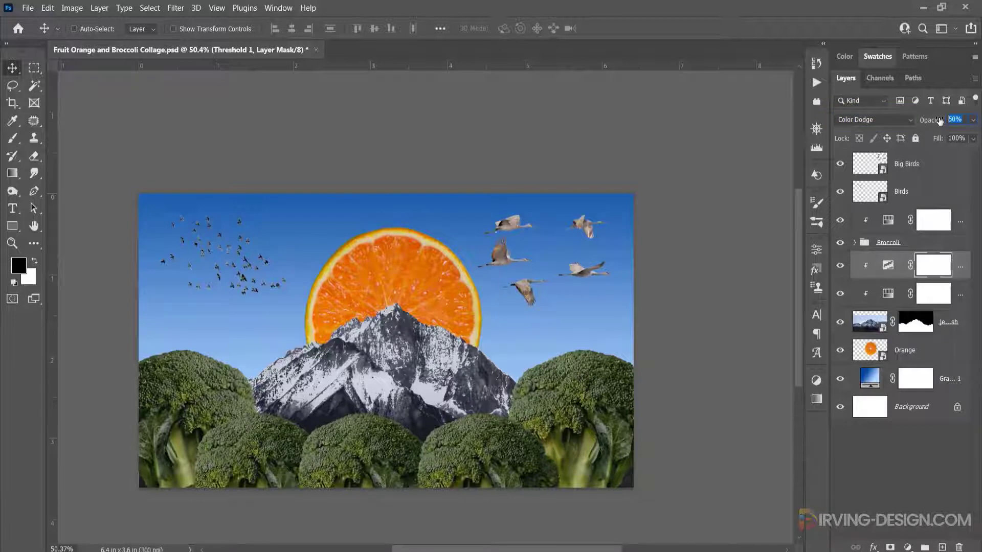
{"action": "type", "text": "25"}
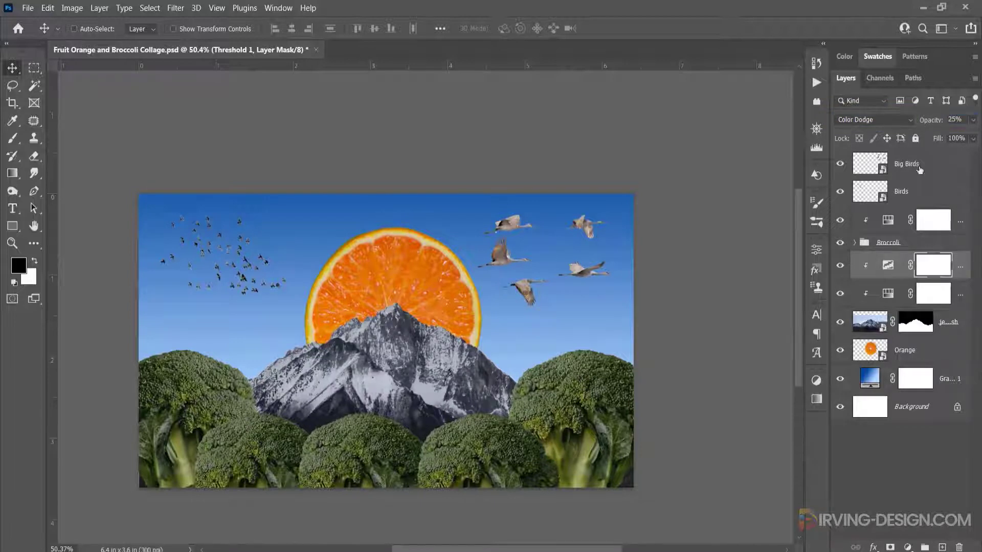
{"action": "left_click", "coordinate": [840, 265]}
{"action": "left_click", "coordinate": [840, 266]}
Step: Flip the Big Birds layer horizontally with Free Transform
{"action": "left_click", "coordinate": [937, 170]}
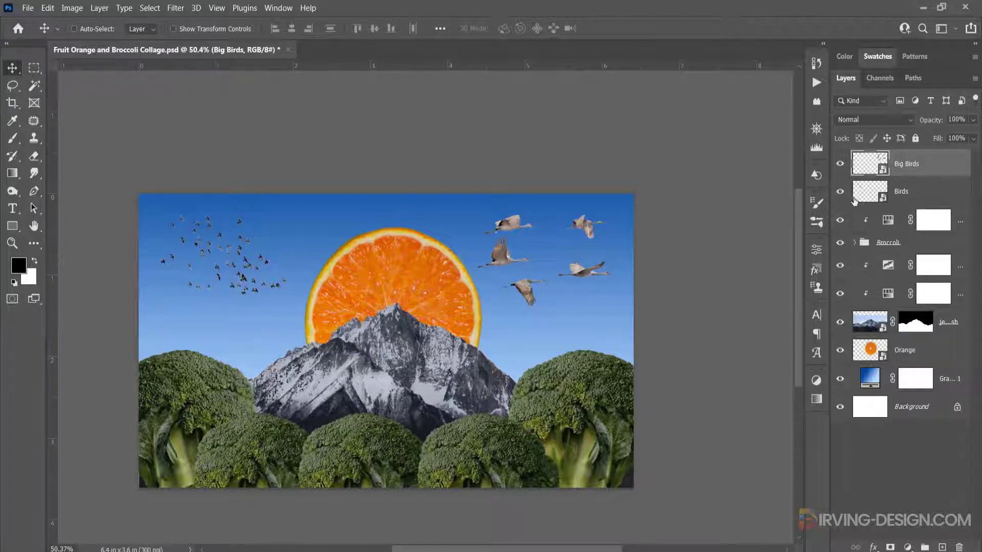
{"action": "key", "text": "ctrl+t"}
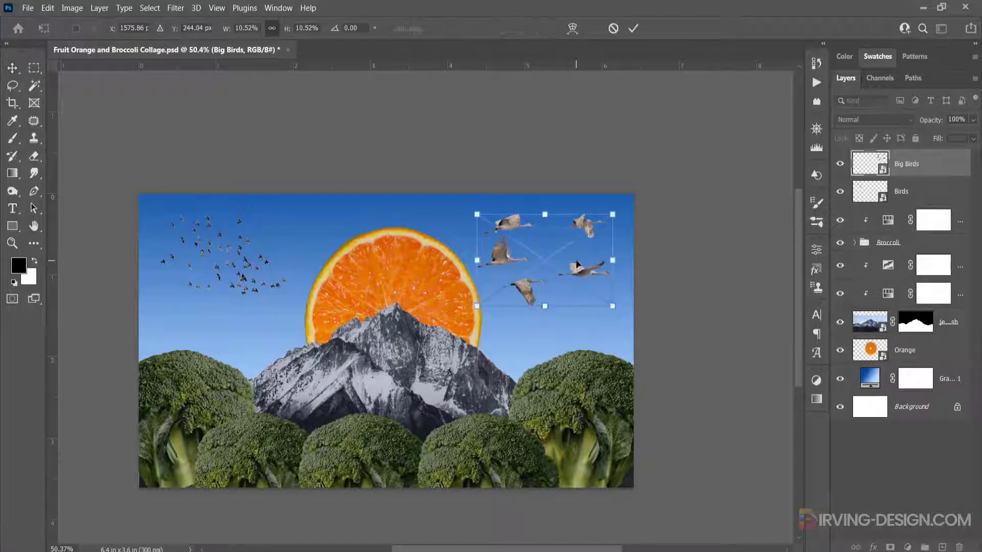
{"action": "right_click", "coordinate": [582, 269]}
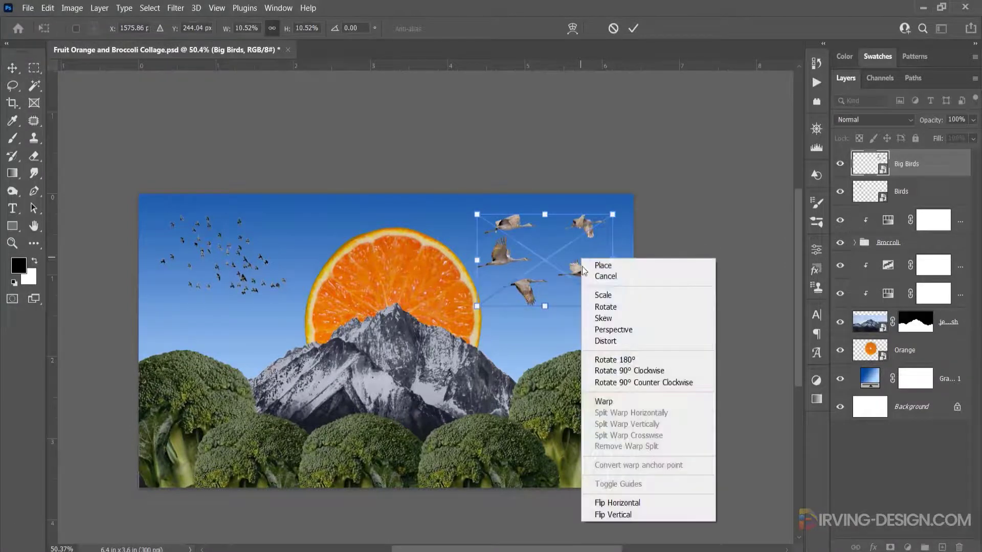
{"action": "left_click", "coordinate": [638, 503]}
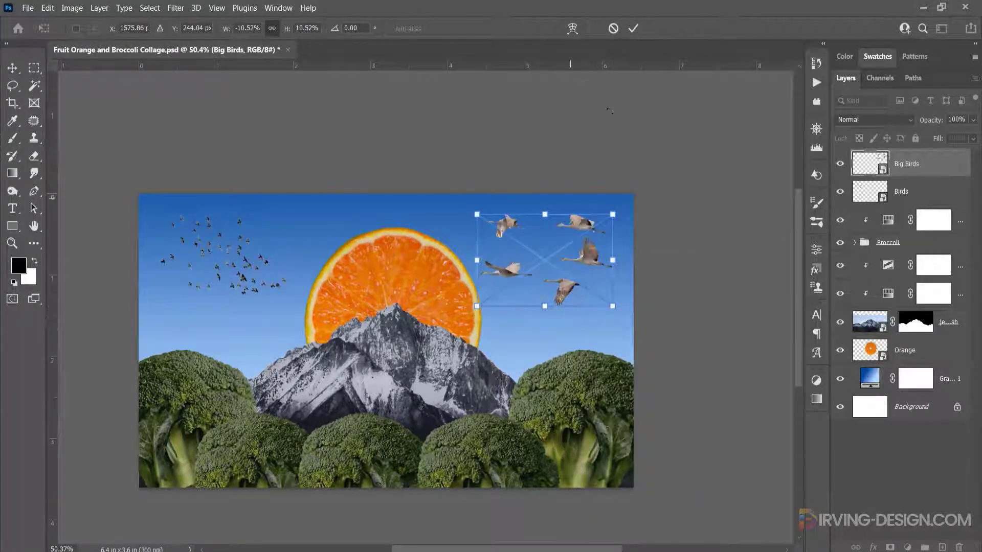
{"action": "left_click", "coordinate": [633, 28]}
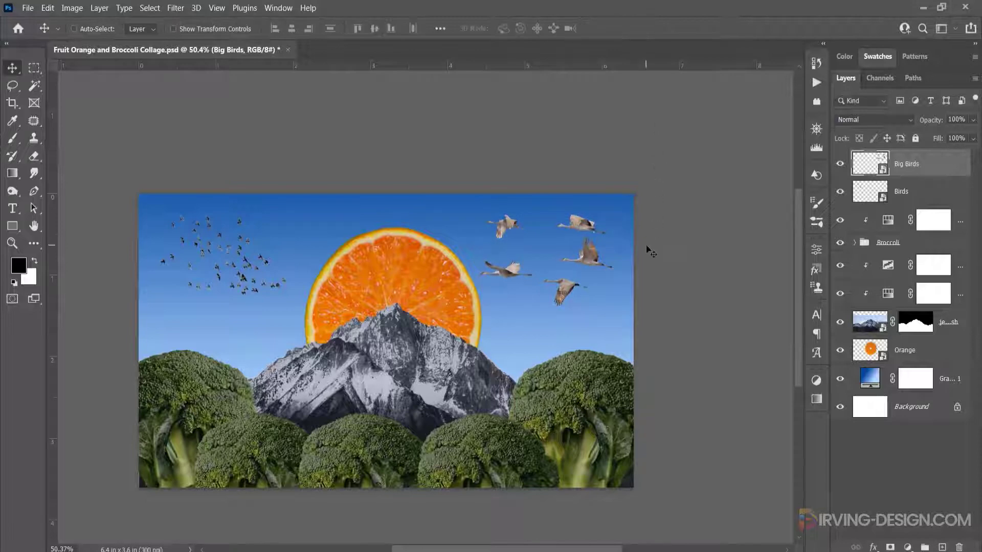
Step: Add a black (000000) Solid Color fill layer above Big Birds and clip it to that layer
{"action": "left_click", "coordinate": [909, 547]}
{"action": "left_click", "coordinate": [907, 309]}
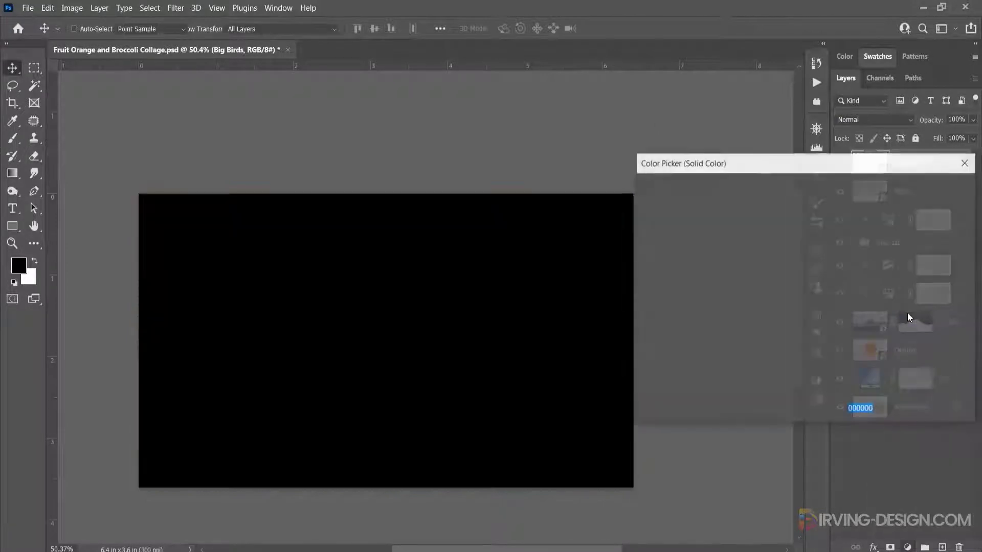
{"action": "left_click", "coordinate": [915, 187]}
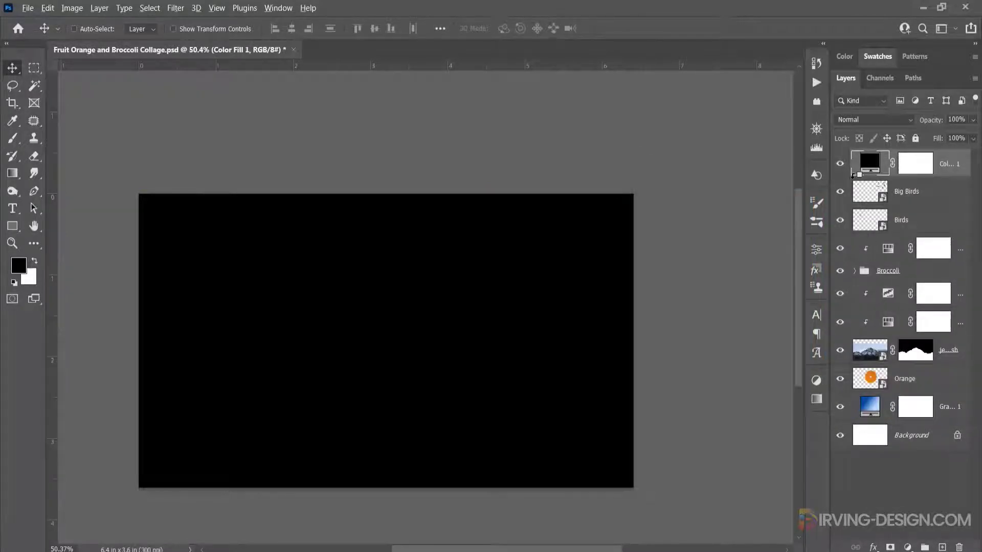
{"action": "left_click", "coordinate": [856, 175], "text": "alt"}
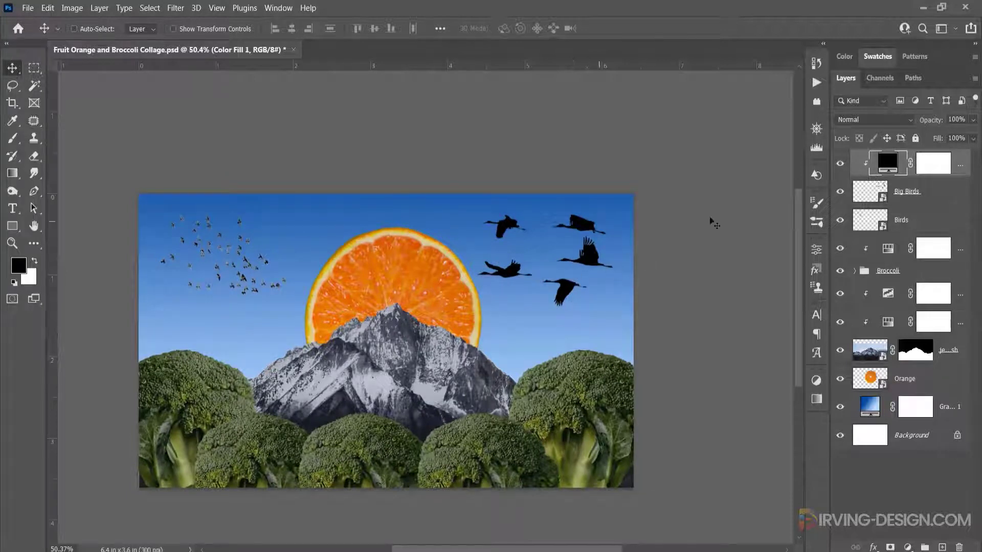
Step: Paint black with a soft 26% opacity brush on the Big Birds color fill's mask to partly reveal the five large birds
{"action": "key", "text": "b"}
{"action": "left_click", "coordinate": [929, 169]}
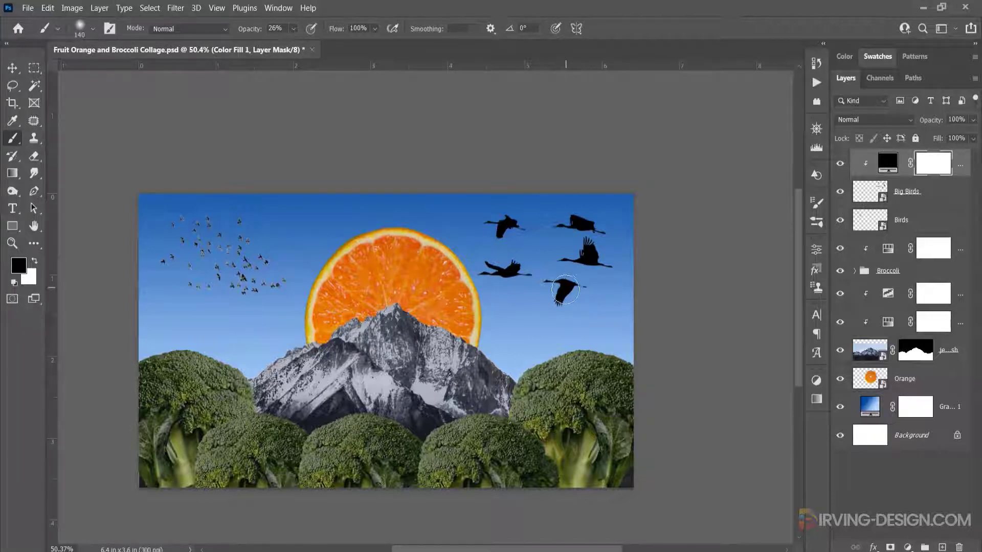
{"action": "left_click_drag", "start_coordinate": [561, 293], "coordinate": [566, 293]}
{"action": "mouse_move", "coordinate": [516, 271]}
{"action": "left_mouse_down"}
{"action": "mouse_move", "coordinate": [498, 280]}
{"action": "mouse_move", "coordinate": [490, 267]}
{"action": "mouse_move", "coordinate": [520, 273]}
{"action": "mouse_move", "coordinate": [481, 285]}
{"action": "left_mouse_up"}
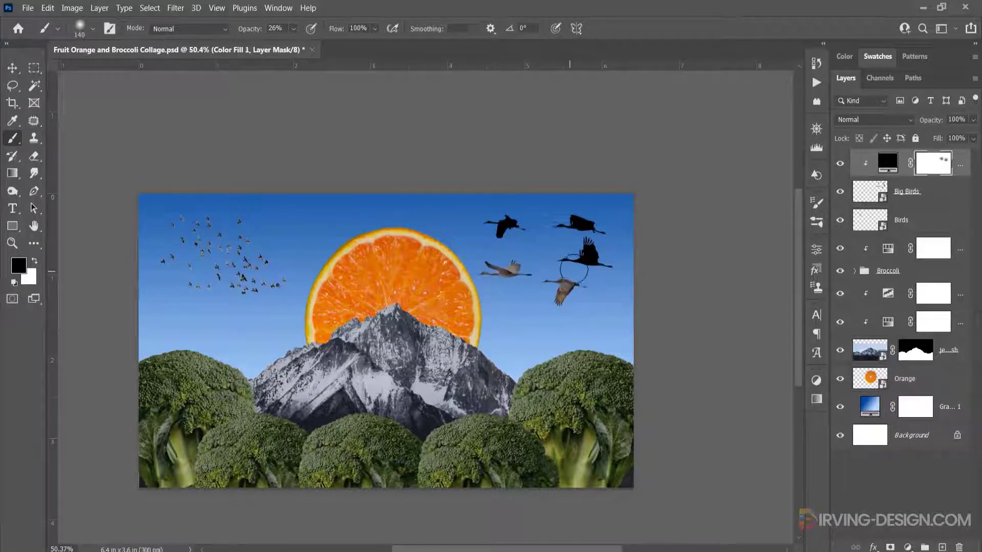
{"action": "mouse_move", "coordinate": [574, 273]}
{"action": "left_mouse_down"}
{"action": "mouse_move", "coordinate": [586, 252]}
{"action": "mouse_move", "coordinate": [575, 257]}
{"action": "mouse_move", "coordinate": [617, 260]}
{"action": "mouse_move", "coordinate": [598, 251]}
{"action": "mouse_move", "coordinate": [604, 267]}
{"action": "mouse_move", "coordinate": [562, 262]}
{"action": "mouse_move", "coordinate": [613, 269]}
{"action": "mouse_move", "coordinate": [567, 225]}
{"action": "mouse_move", "coordinate": [599, 224]}
{"action": "mouse_move", "coordinate": [600, 214]}
{"action": "mouse_move", "coordinate": [562, 227]}
{"action": "mouse_move", "coordinate": [615, 232]}
{"action": "mouse_move", "coordinate": [585, 220]}
{"action": "left_mouse_up"}
{"action": "mouse_move", "coordinate": [510, 239]}
{"action": "left_mouse_down"}
{"action": "mouse_move", "coordinate": [516, 219]}
{"action": "mouse_move", "coordinate": [488, 225]}
{"action": "mouse_move", "coordinate": [514, 232]}
{"action": "mouse_move", "coordinate": [523, 224]}
{"action": "mouse_move", "coordinate": [501, 233]}
{"action": "mouse_move", "coordinate": [485, 225]}
{"action": "mouse_move", "coordinate": [500, 237]}
{"action": "mouse_move", "coordinate": [522, 231]}
{"action": "left_mouse_up"}
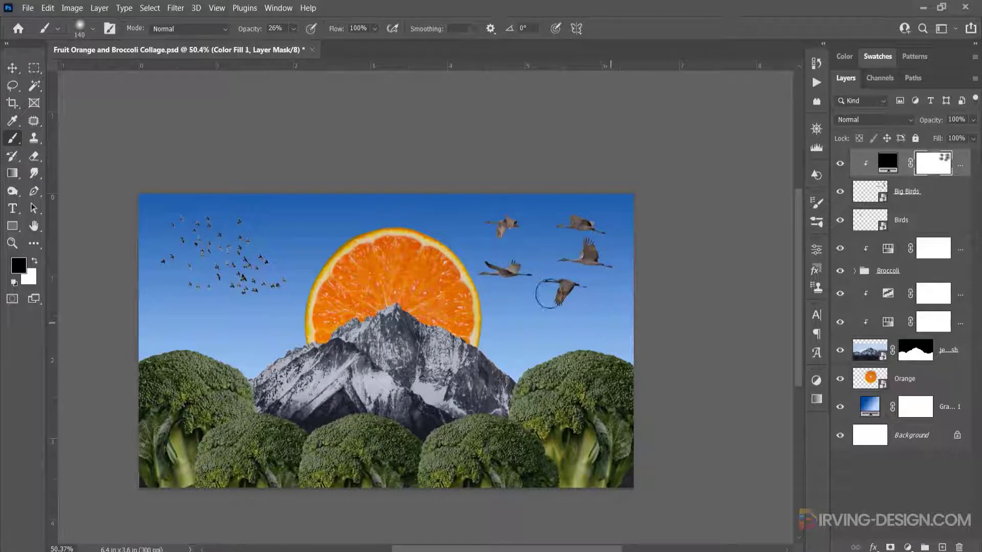
{"action": "left_click", "coordinate": [34, 260]}
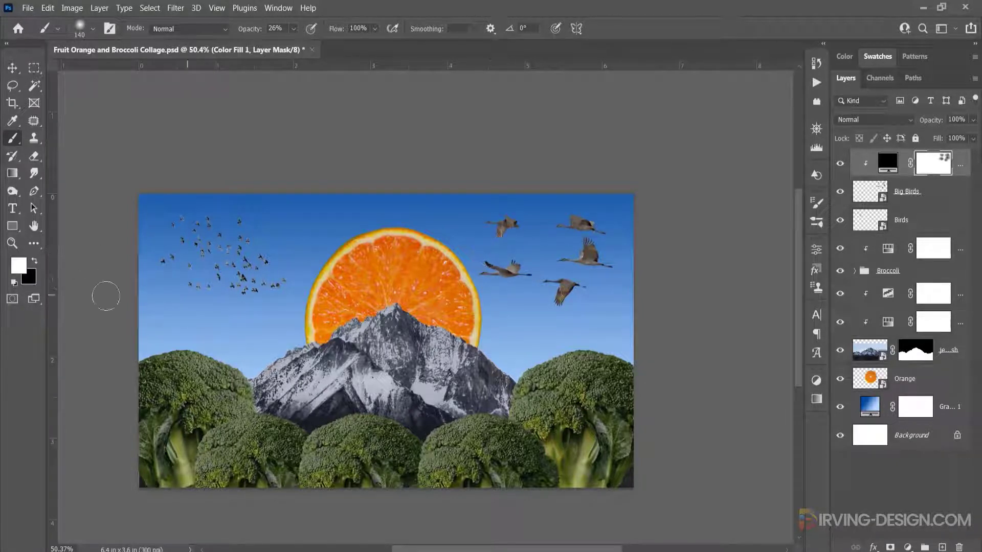
{"action": "left_click", "coordinate": [35, 260]}
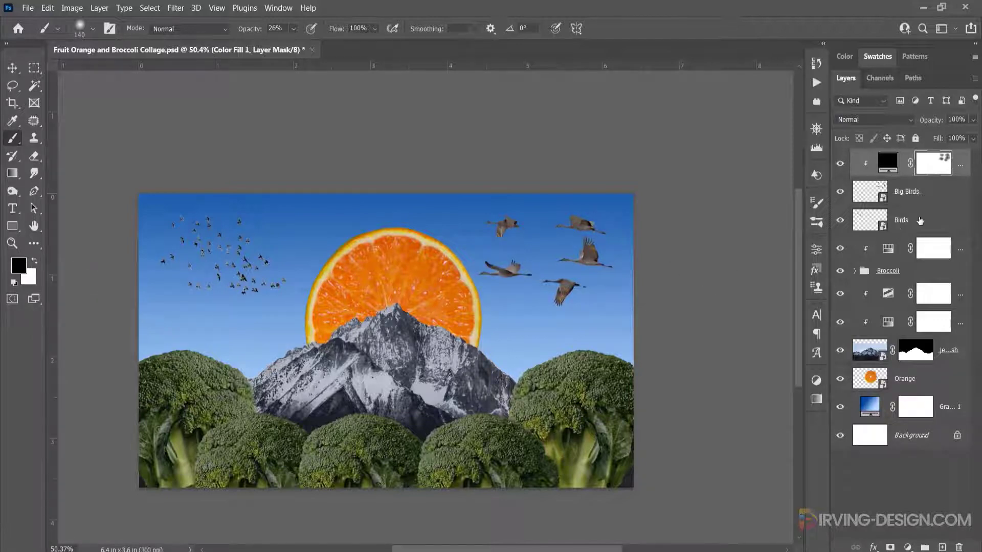
Step: Add a black (000000) Solid Color fill layer above the Birds layer and clip it to that layer
{"action": "left_click", "coordinate": [929, 223]}
{"action": "left_click", "coordinate": [907, 547]}
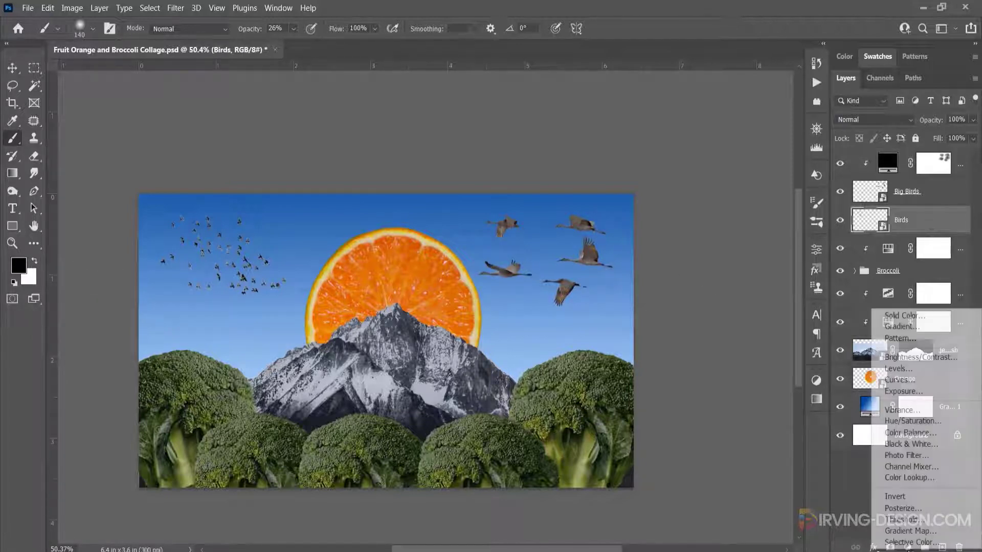
{"action": "left_click", "coordinate": [895, 313]}
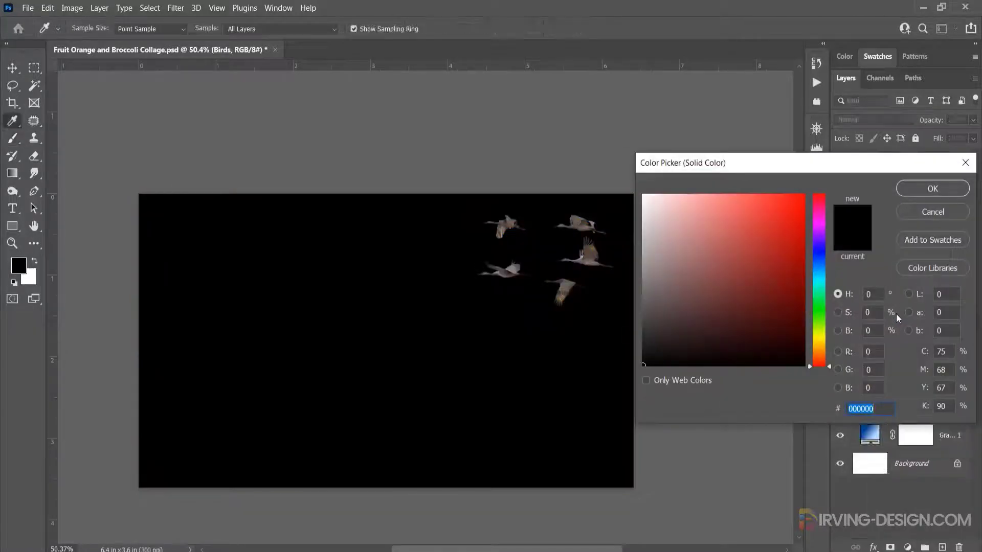
{"action": "left_click", "coordinate": [925, 189]}
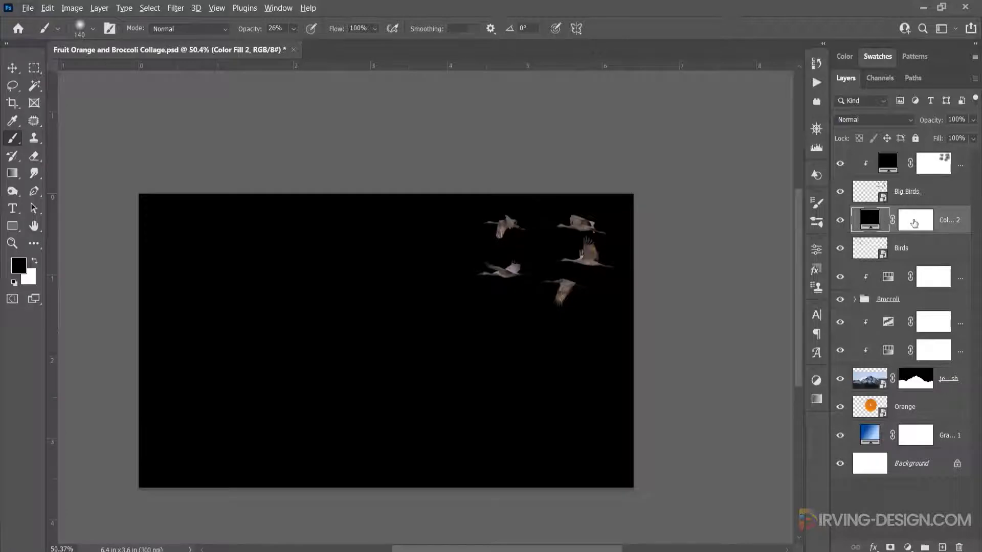
{"action": "right_click", "coordinate": [920, 221]}
{"action": "left_click", "coordinate": [922, 219]}
{"action": "right_click", "coordinate": [947, 219]}
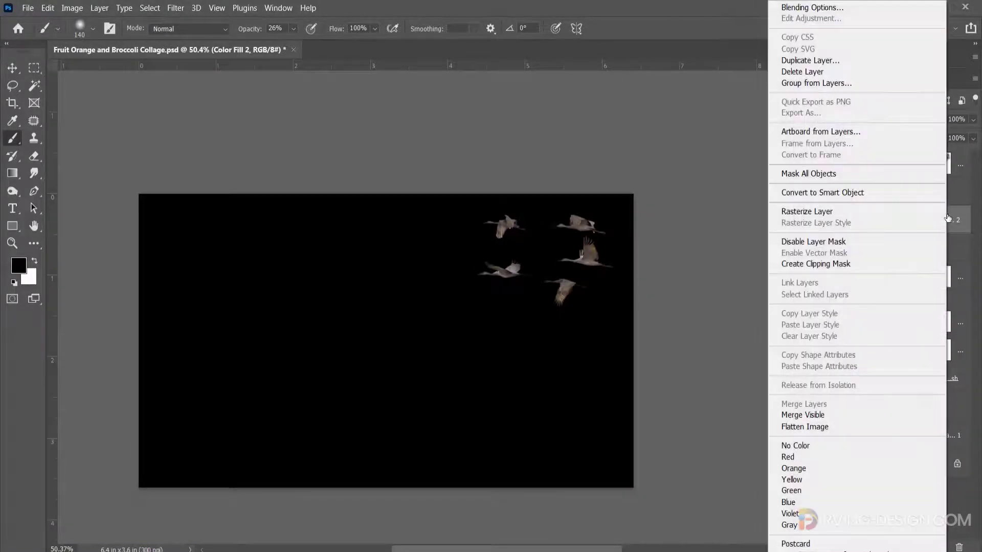
{"action": "left_click", "coordinate": [842, 263]}
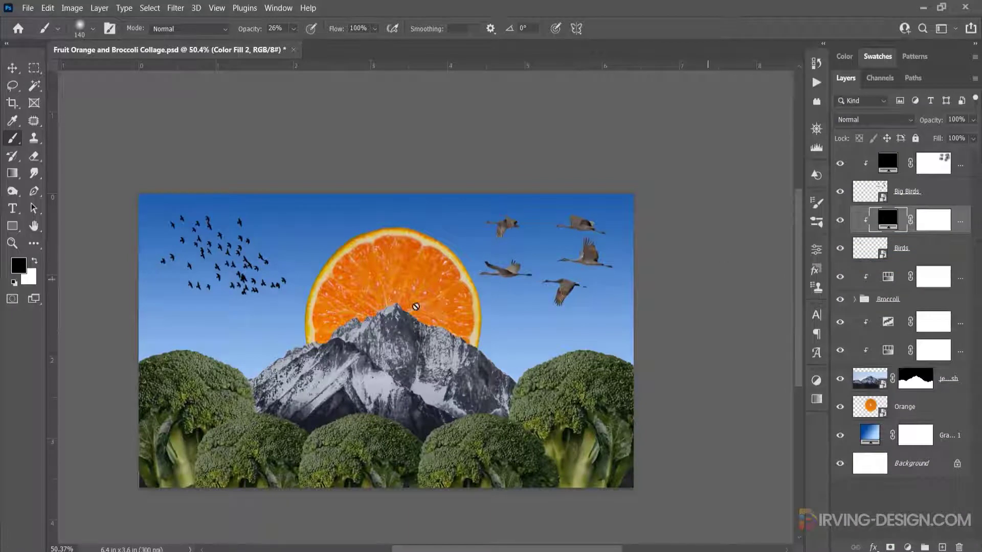
Step: Paint black at 26% opacity over the small flock on its color fill's mask, and toggle the Big Birds fill to compare
{"action": "left_click", "coordinate": [933, 220]}
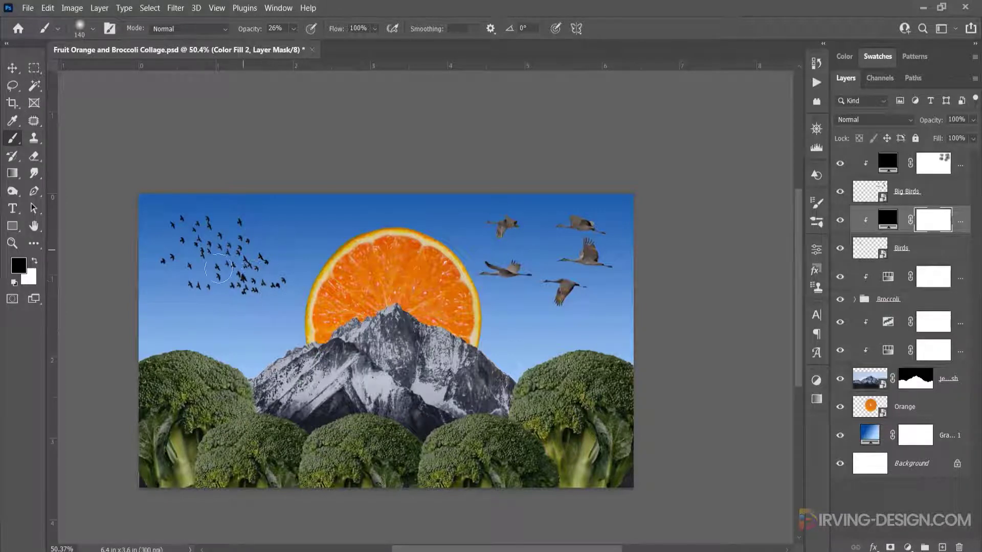
{"action": "mouse_move", "coordinate": [185, 235]}
{"action": "left_mouse_down"}
{"action": "mouse_move", "coordinate": [248, 218]}
{"action": "mouse_move", "coordinate": [243, 228]}
{"action": "mouse_move", "coordinate": [261, 240]}
{"action": "left_mouse_up"}
{"action": "mouse_move", "coordinate": [254, 293]}
{"action": "left_mouse_down"}
{"action": "mouse_move", "coordinate": [238, 277]}
{"action": "mouse_move", "coordinate": [220, 284]}
{"action": "mouse_move", "coordinate": [277, 289]}
{"action": "mouse_move", "coordinate": [276, 300]}
{"action": "mouse_move", "coordinate": [257, 258]}
{"action": "mouse_move", "coordinate": [232, 263]}
{"action": "mouse_move", "coordinate": [240, 228]}
{"action": "left_mouse_up"}
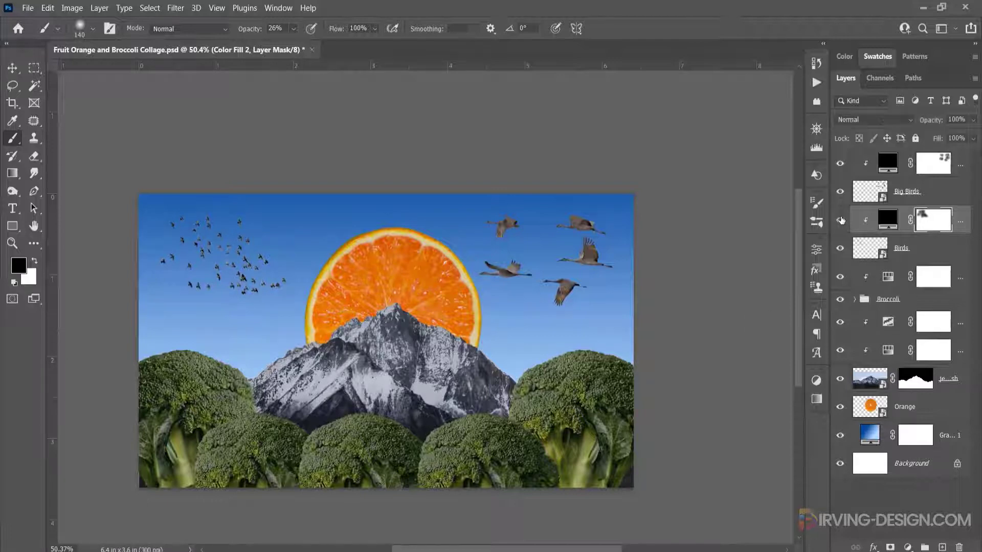
{"action": "left_click", "coordinate": [841, 163]}
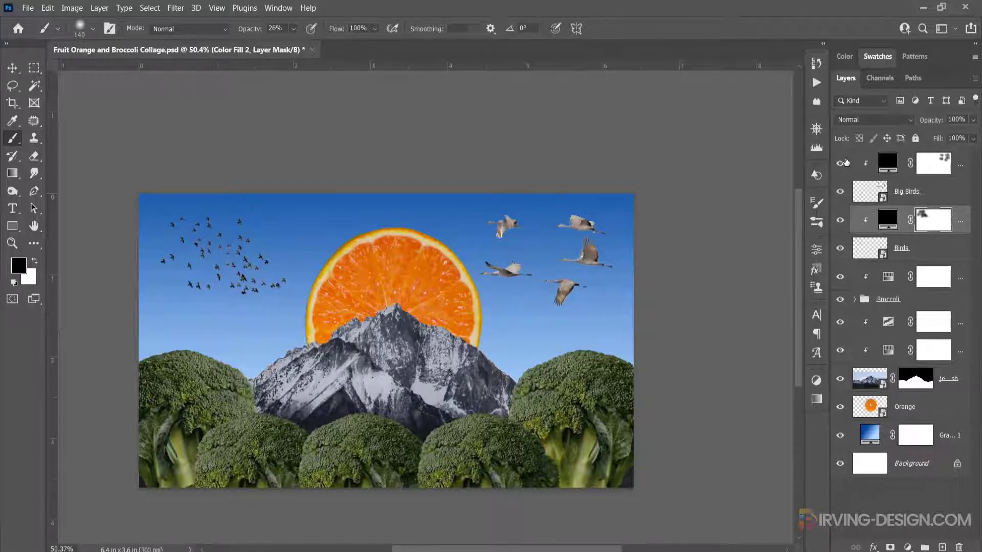
{"action": "left_click", "coordinate": [841, 163]}
Step: Group both bird layers together with their clipped color fills and name the group Birds
{"action": "left_click", "coordinate": [887, 163]}
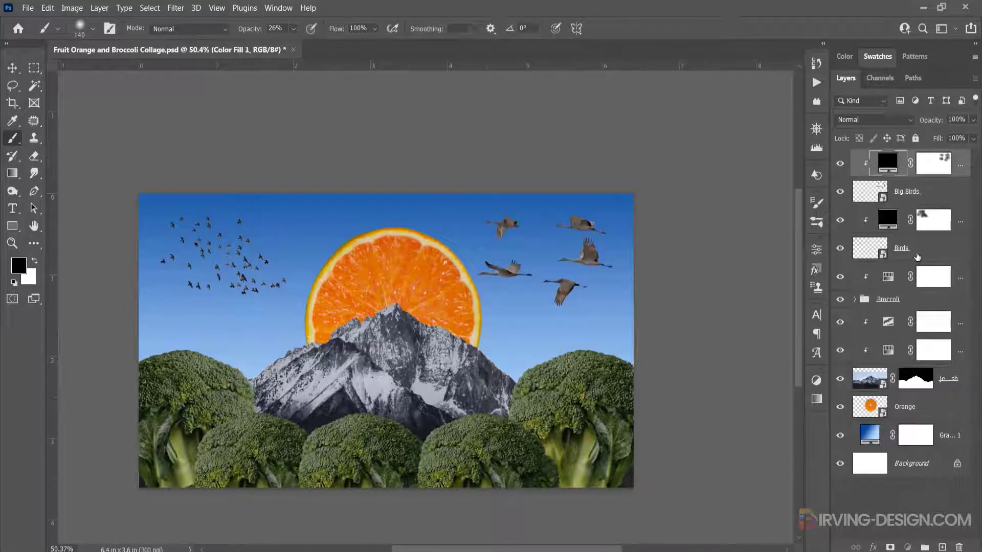
{"action": "left_click", "coordinate": [917, 255], "text": "shift"}
{"action": "left_click_drag", "start_coordinate": [917, 255], "coordinate": [886, 140]}
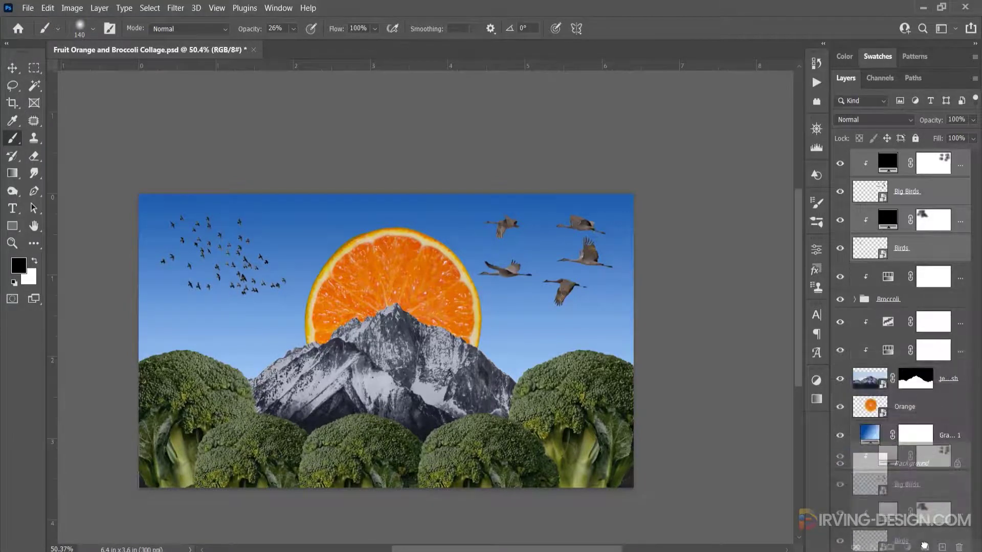
{"action": "key", "text": "ctrl+g"}
{"action": "double_click", "coordinate": [883, 157]}
{"action": "type", "text": "B"}
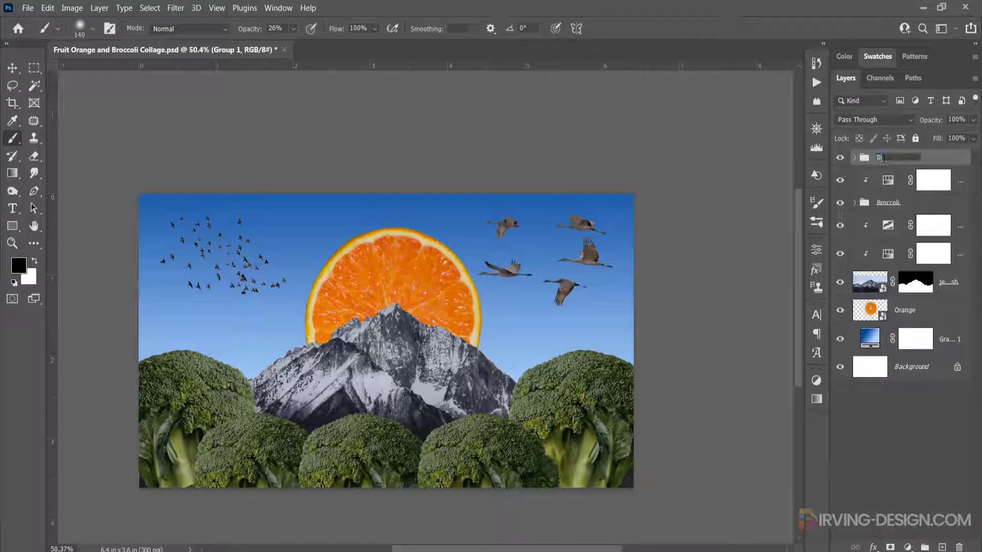
{"action": "type", "text": "irds"}
{"action": "key", "text": "Return"}
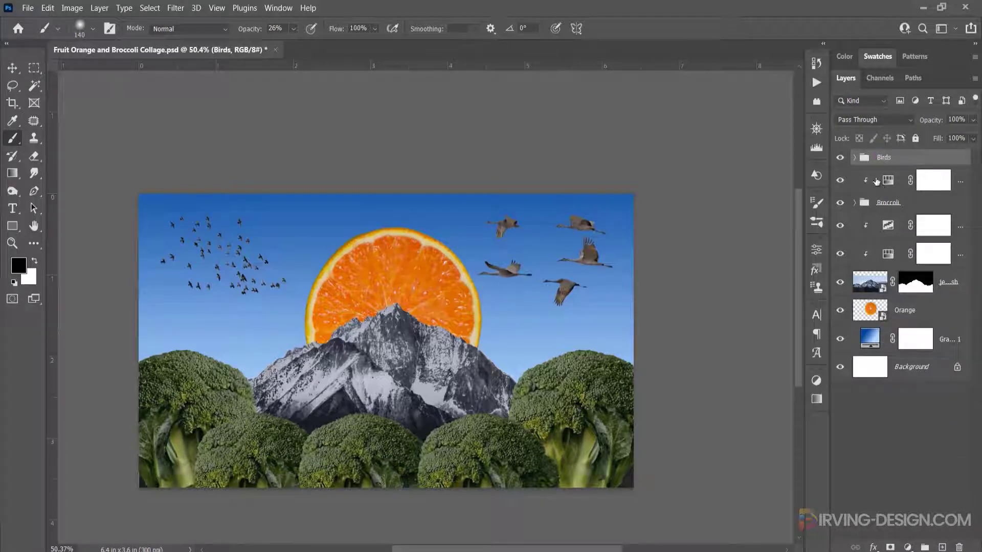
Step: Group the Broccoli group with its clipped Hue/Saturation adjustment and name the new group BROCCOLI
{"action": "left_click", "coordinate": [876, 180]}
{"action": "left_click", "coordinate": [909, 203], "text": "shift"}
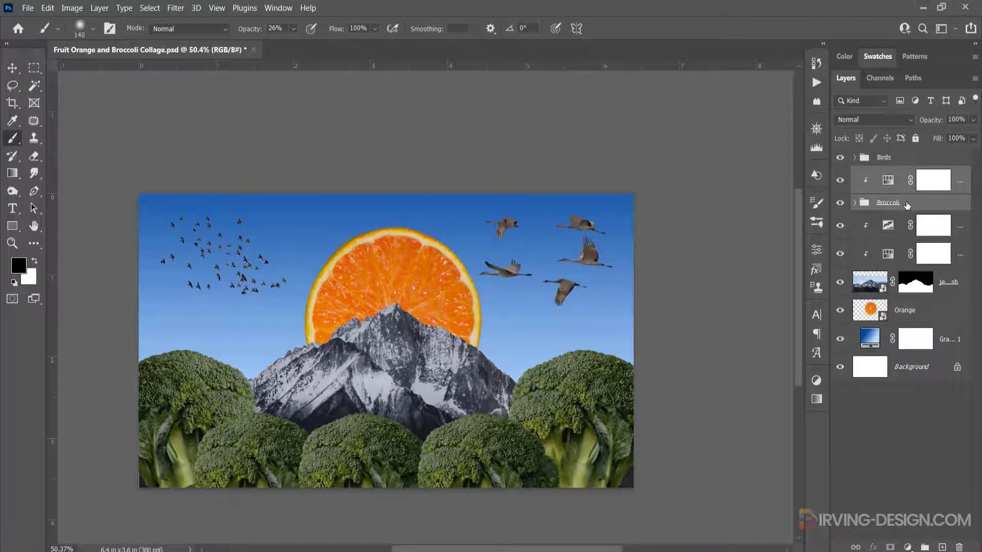
{"action": "key", "text": "ctrl+g"}
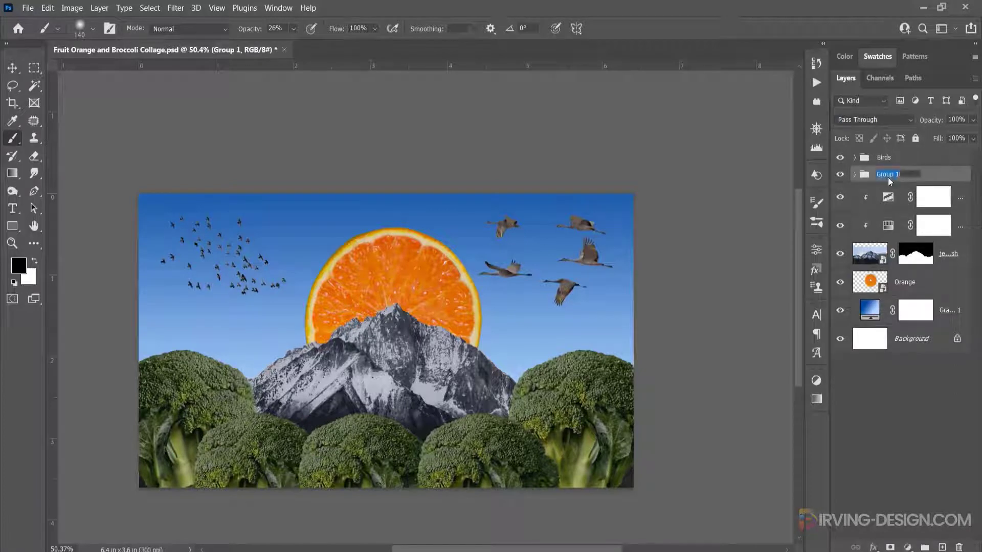
{"action": "left_click", "coordinate": [888, 176]}
{"action": "type", "text": "BROCCOLI"}
{"action": "key", "text": "Return"}
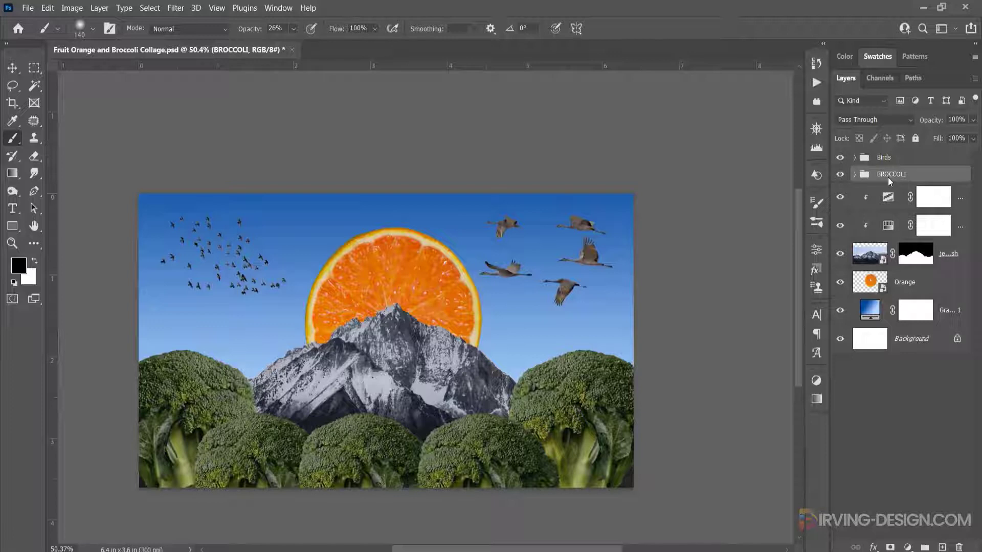
Step: Group the masked mountain layer with its two clipped adjustment layers and name the group Mountains
{"action": "left_click", "coordinate": [885, 204]}
{"action": "left_click", "coordinate": [881, 255], "text": "shift"}
{"action": "key", "text": "ctrl+g"}
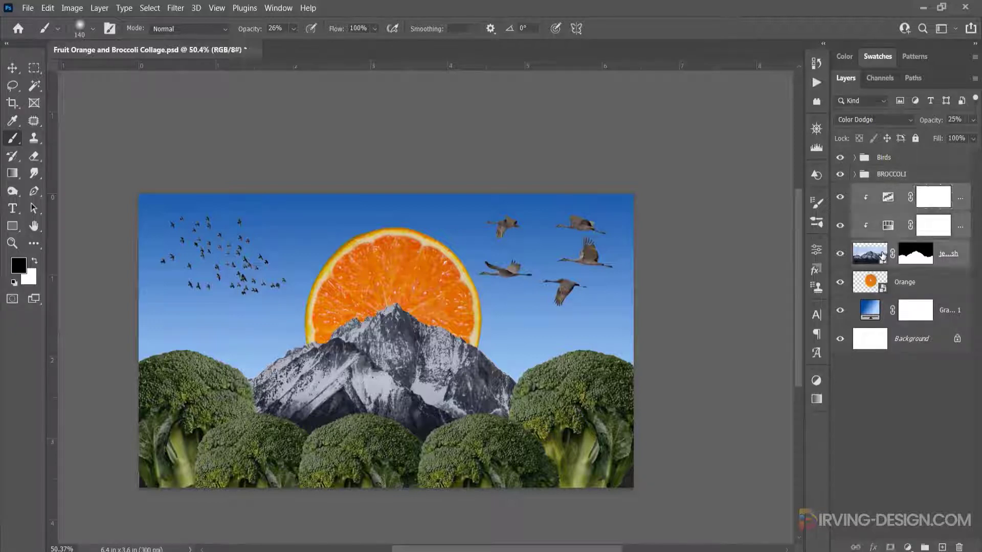
{"action": "double_click", "coordinate": [889, 191]}
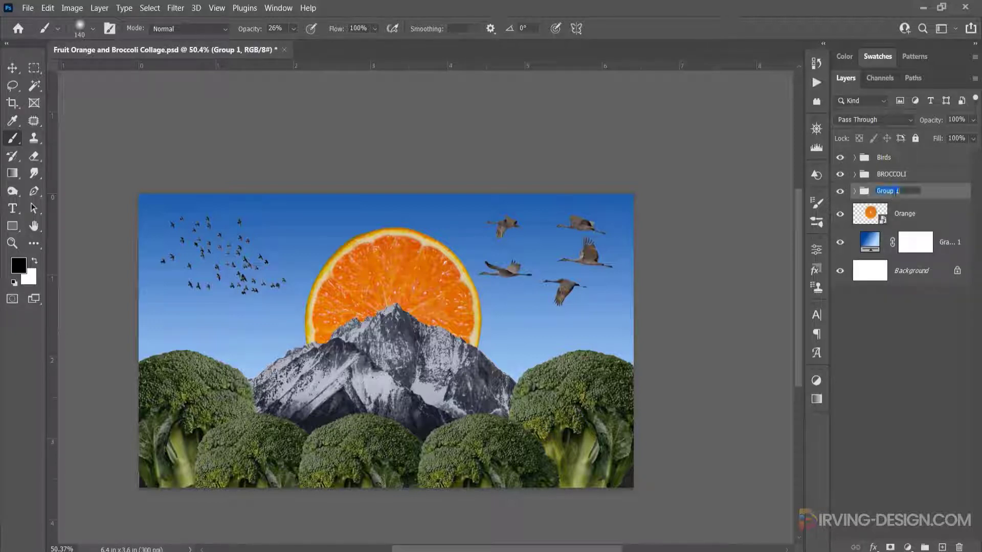
{"action": "type", "text": "Mountains"}
{"action": "key", "text": "Return"}
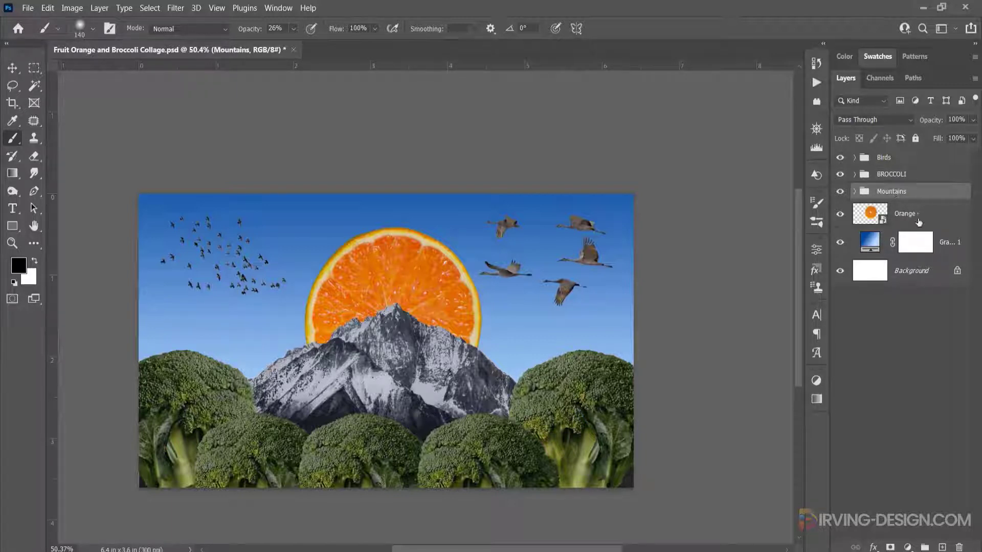
Step: Add a Hue/Saturation adjustment clipped to the Orange layer, set Saturation to -26, and toggle its visibility to compare
{"action": "left_click", "coordinate": [936, 218]}
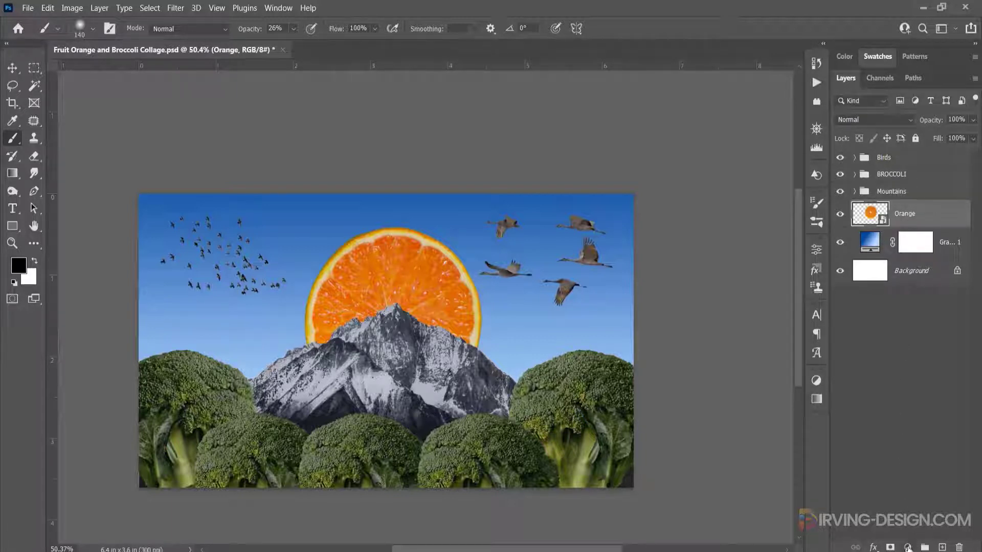
{"action": "left_click", "coordinate": [908, 546]}
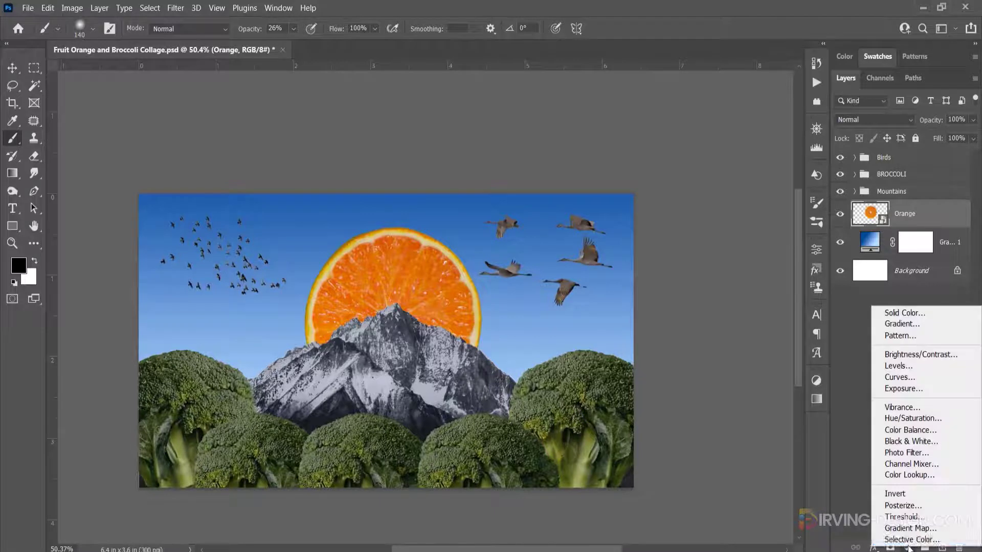
{"action": "left_click", "coordinate": [897, 417]}
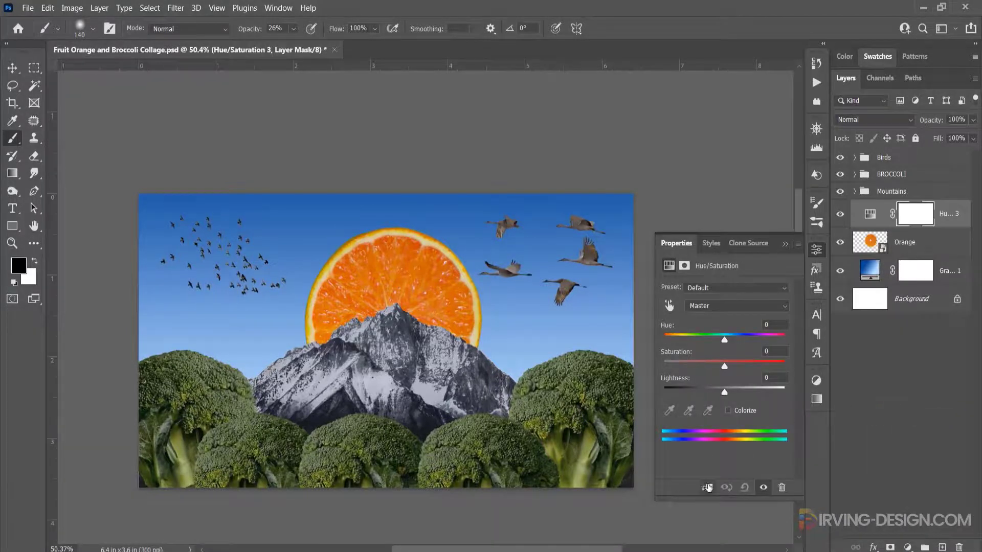
{"action": "left_click", "coordinate": [706, 487]}
{"action": "left_click_drag", "start_coordinate": [724, 367], "coordinate": [708, 367]}
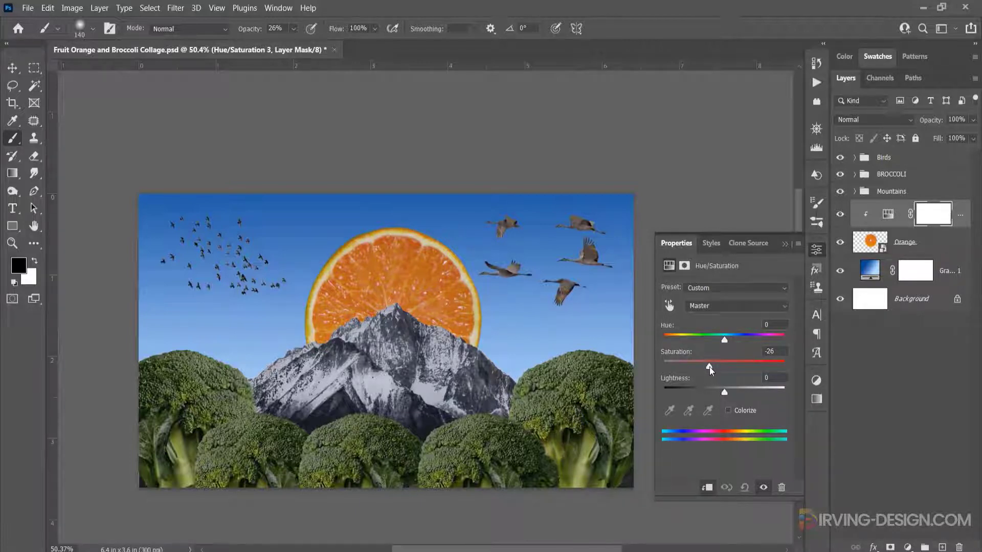
{"action": "left_click", "coordinate": [842, 217]}
{"action": "left_click", "coordinate": [843, 217]}
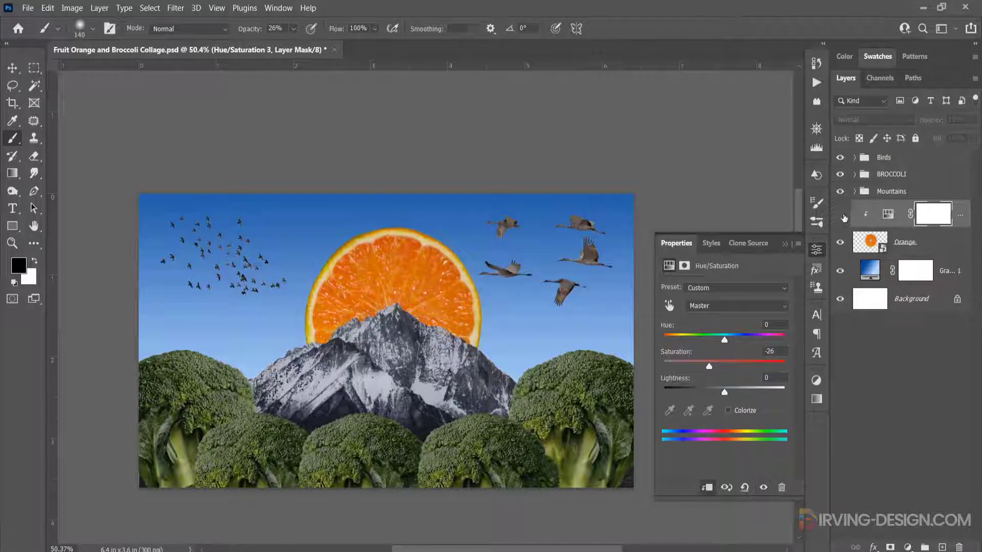
Step: Set the orange's Hue/Saturation adjustment to Saturation -14 and toggle the adjustment to compare before and after
{"action": "left_click_drag", "start_coordinate": [709, 367], "coordinate": [722, 363]}
{"action": "left_click", "coordinate": [839, 214]}
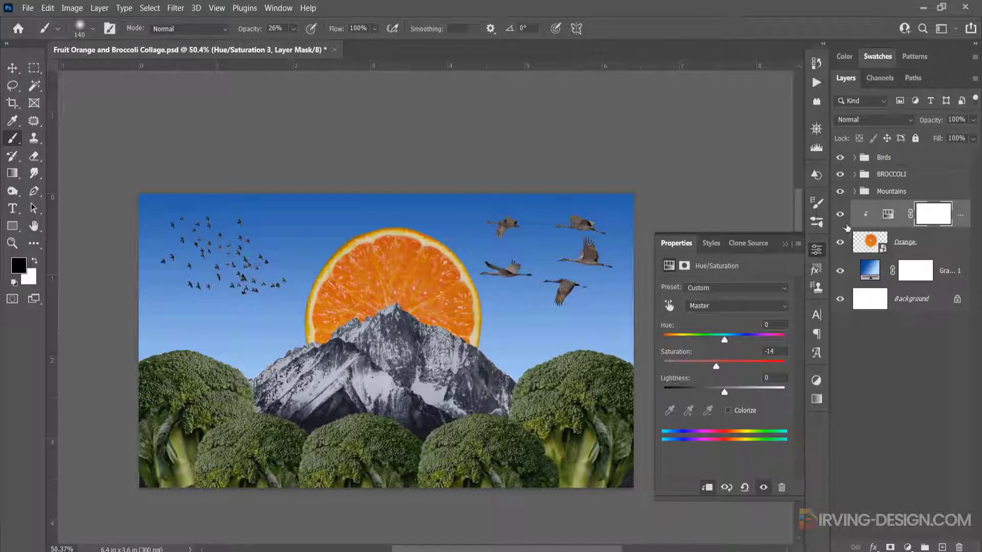
{"action": "left_click", "coordinate": [841, 215]}
{"action": "left_click", "coordinate": [843, 214]}
Step: Group the Orange layer with its clipped Hue/Saturation adjustment, name the group ORANGE, and collapse the adjustment properties
{"action": "left_click", "coordinate": [929, 248], "text": "ctrl"}
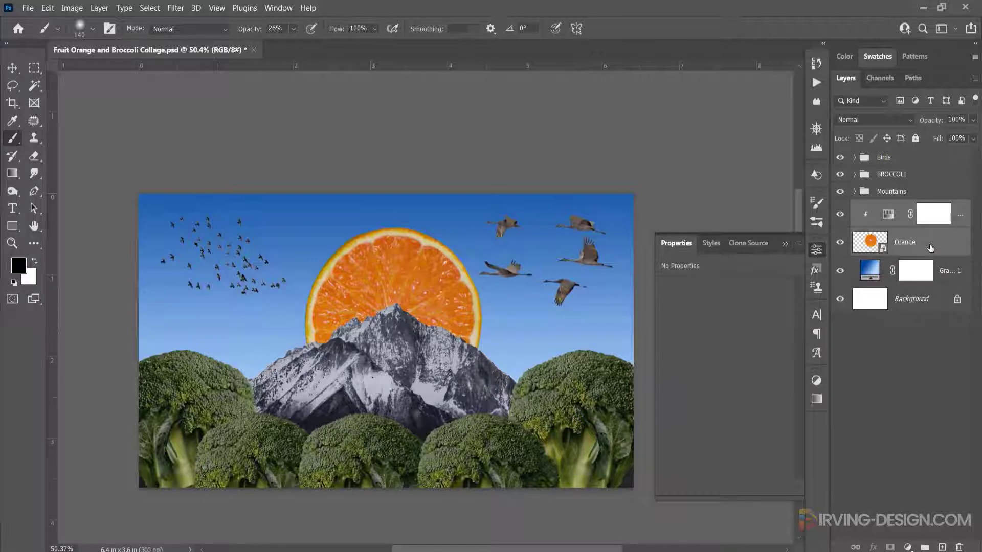
{"action": "left_click_drag", "start_coordinate": [892, 215], "coordinate": [924, 547]}
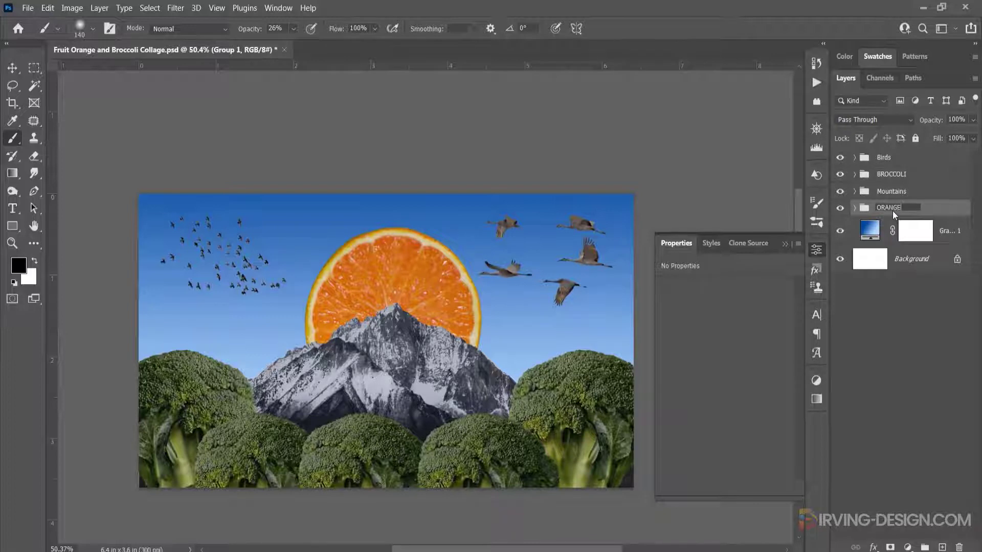
{"action": "key", "text": "Return"}
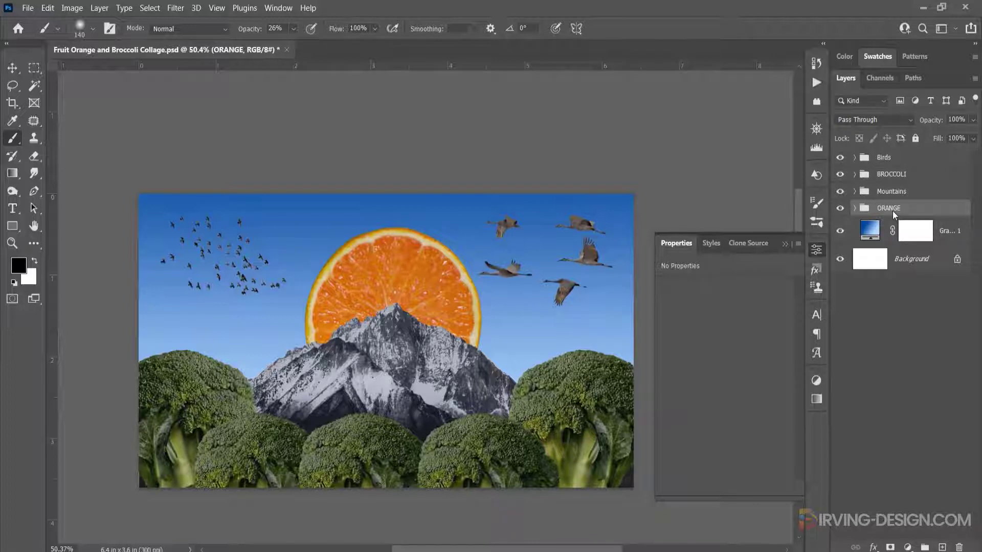
{"action": "left_click", "coordinate": [785, 244]}
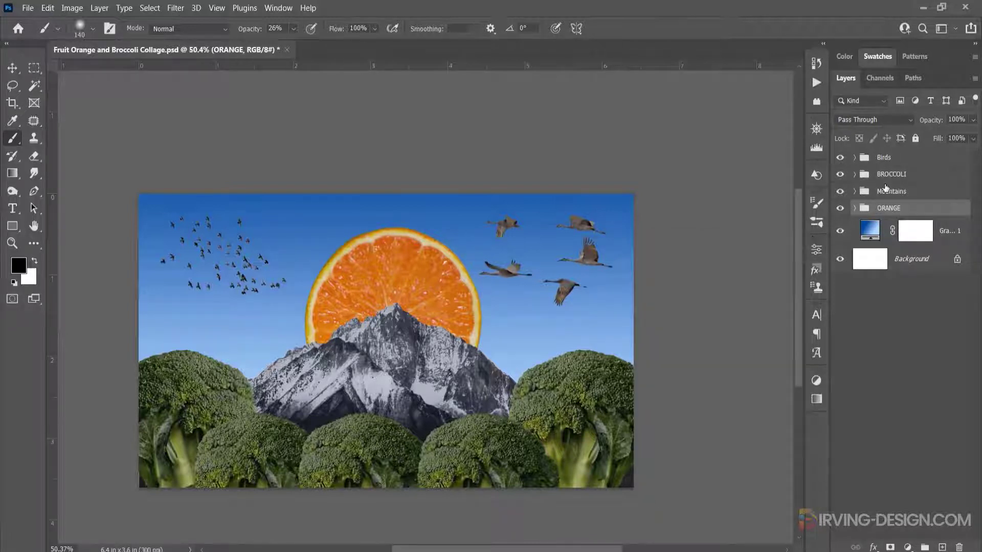
Step: Stamp all visible layers into a new merged layer above the Birds group and convert it to a smart object
{"action": "left_click", "coordinate": [908, 162]}
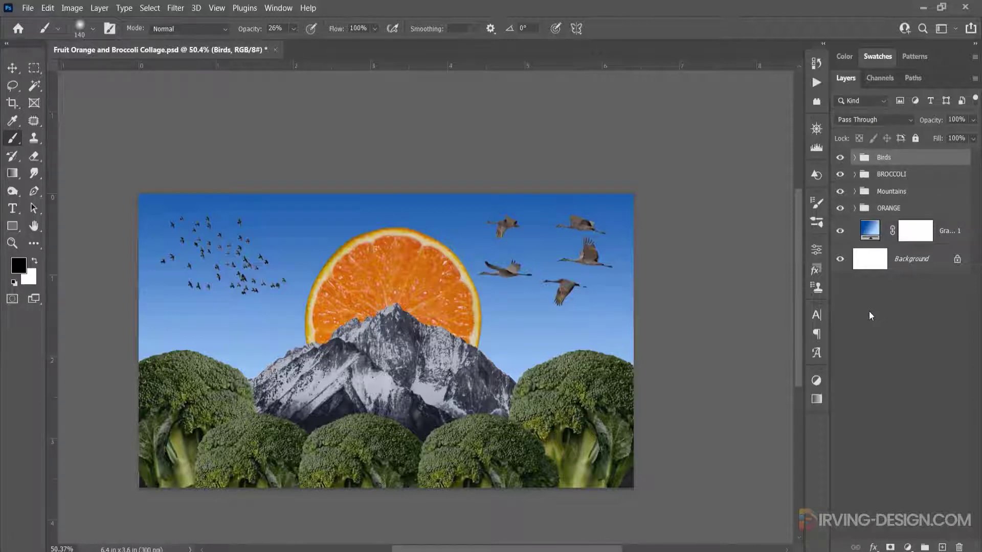
{"action": "key", "text": "shift+ctrl+alt+e"}
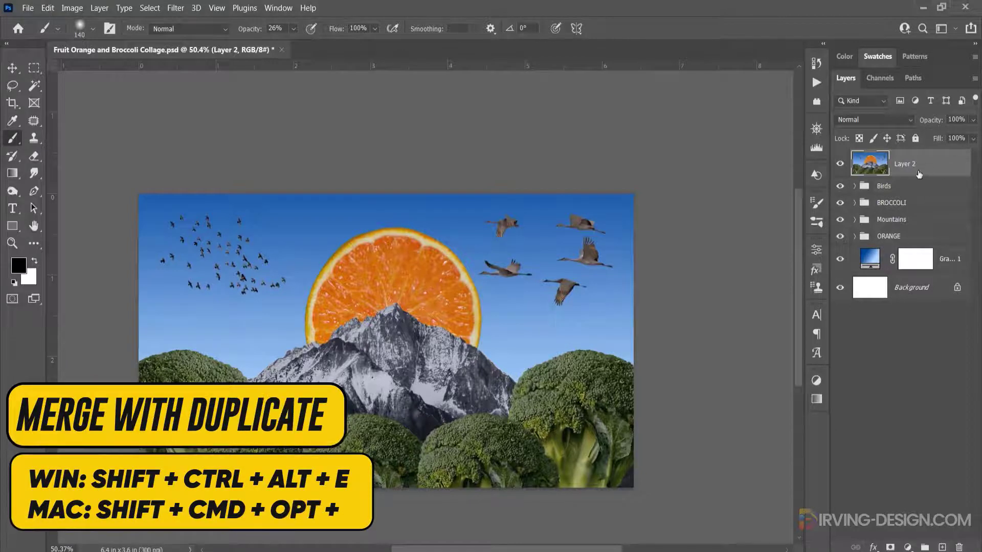
{"action": "right_click", "coordinate": [937, 163]}
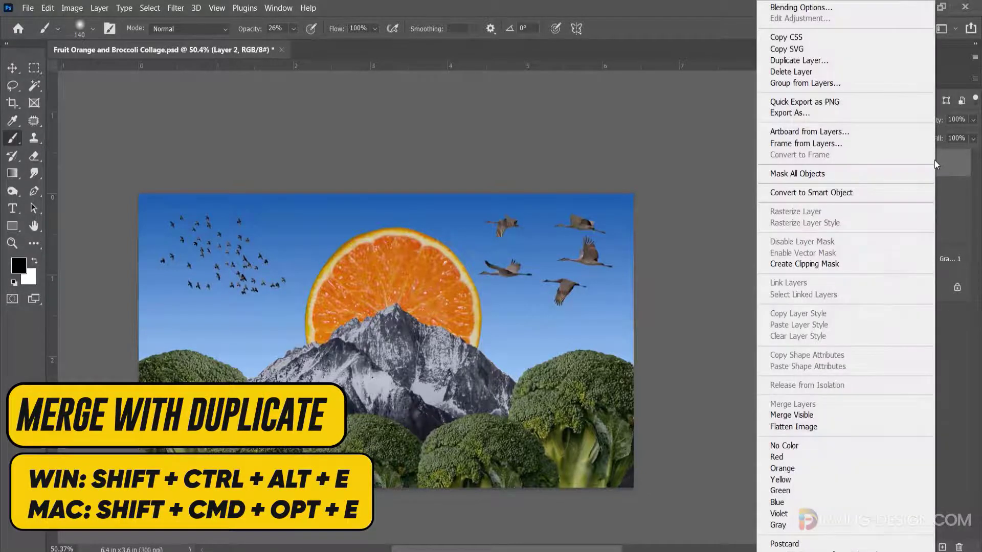
{"action": "left_click", "coordinate": [859, 192]}
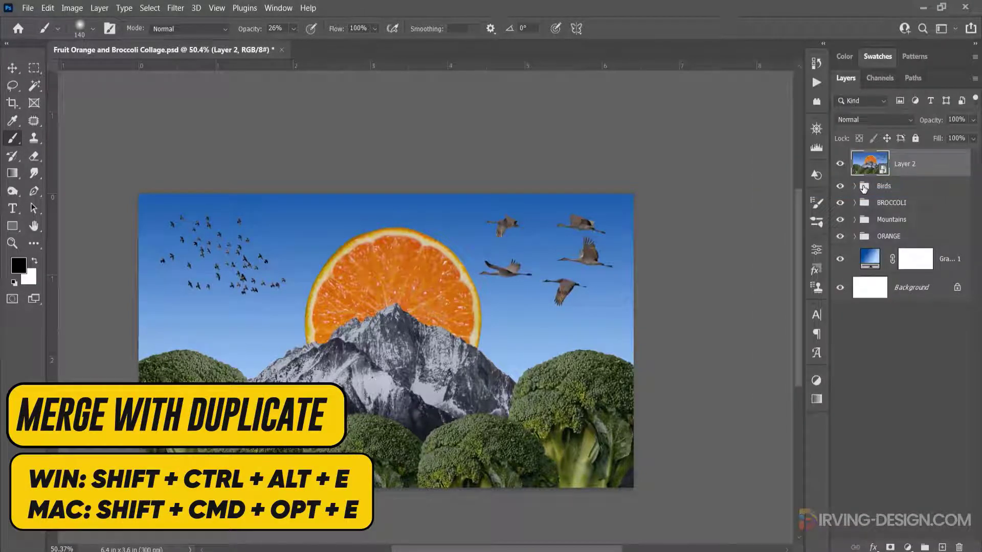
Step: Apply the Camera Raw Filter to the merged layer with Contrast +41, Highlights -16, Shadows +35, Blacks -19, Texture +31 and Clarity +21
{"action": "left_click", "coordinate": [176, 9]}
{"action": "left_click", "coordinate": [244, 102]}
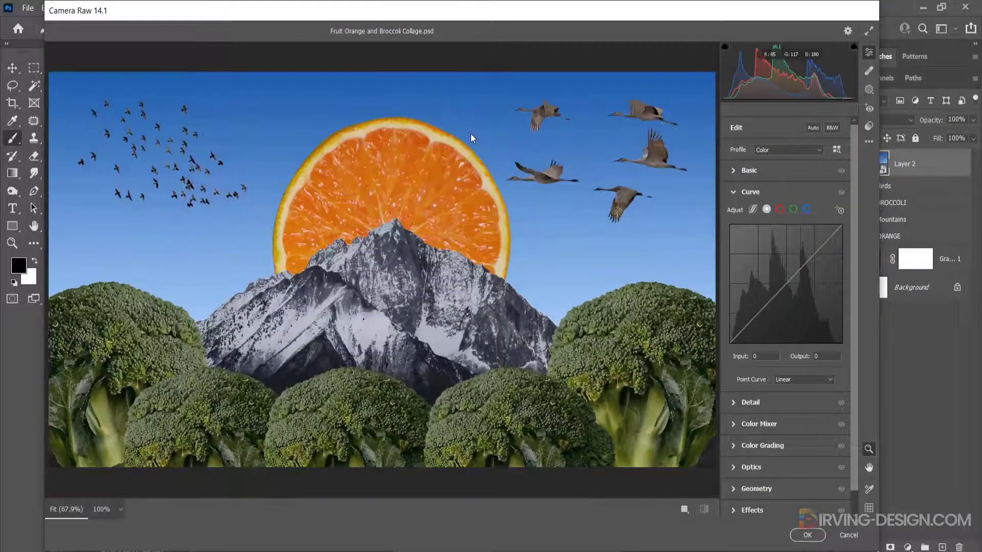
{"action": "left_click", "coordinate": [734, 192]}
{"action": "left_click", "coordinate": [735, 171]}
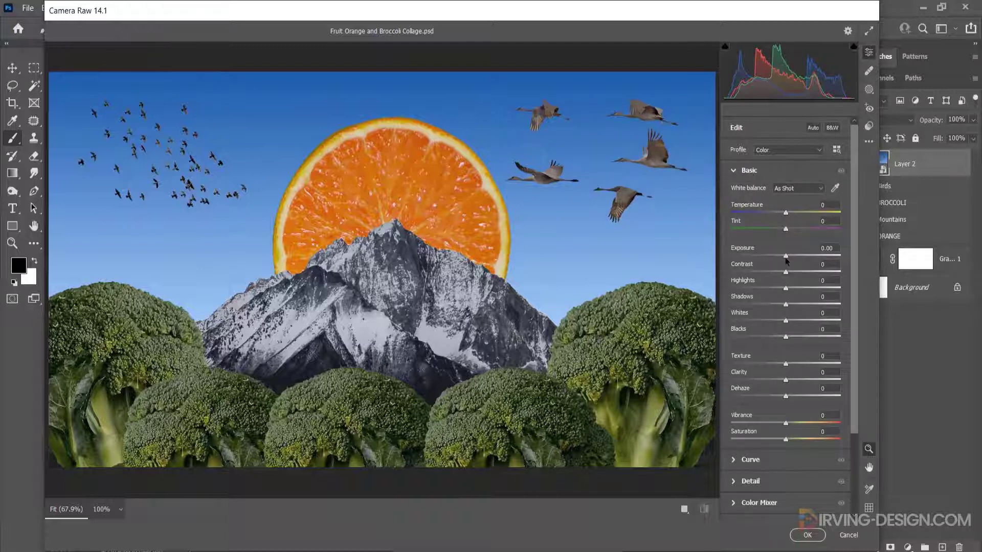
{"action": "left_click_drag", "start_coordinate": [785, 273], "coordinate": [812, 276]}
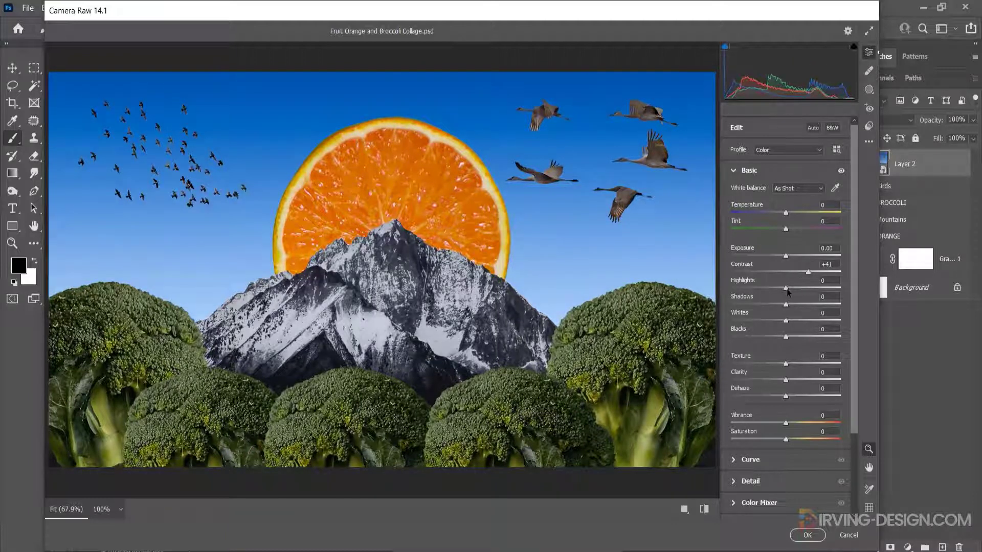
{"action": "left_click_drag", "start_coordinate": [786, 289], "coordinate": [804, 305]}
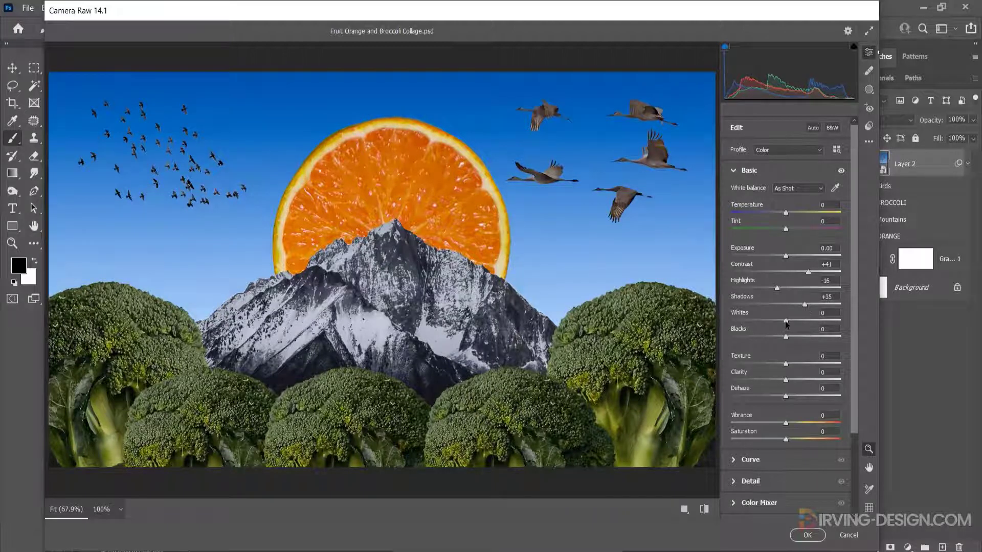
{"action": "left_click_drag", "start_coordinate": [785, 336], "coordinate": [796, 379]}
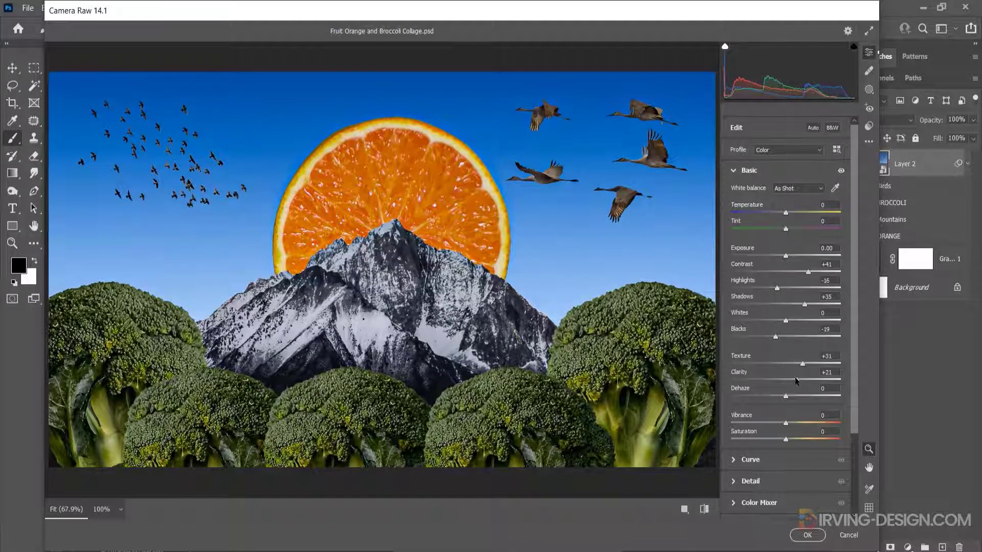
{"action": "left_click", "coordinate": [805, 535]}
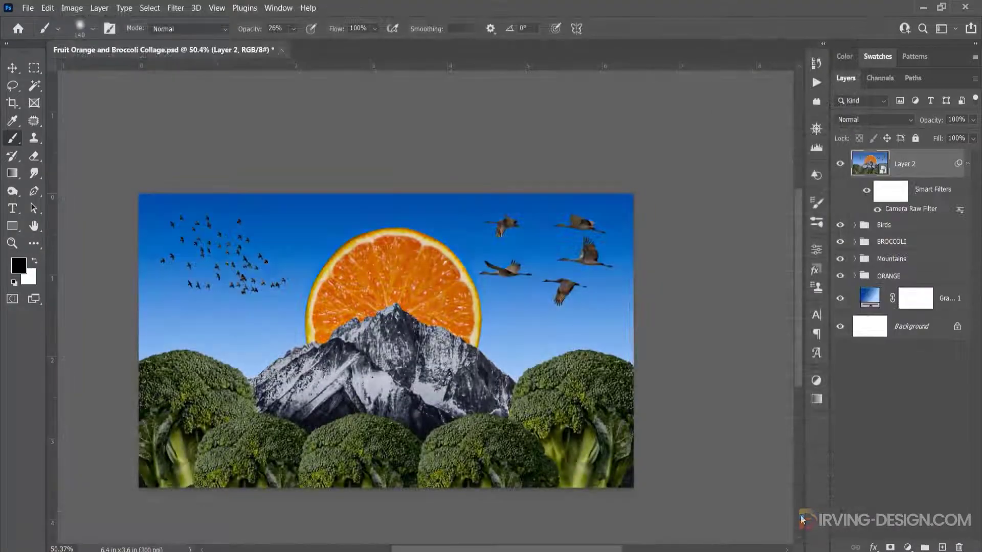
Step: Add a Solid Color fill layer in dark blue (1e4763) above the merged smart object
{"action": "left_click", "coordinate": [908, 547]}
{"action": "left_click", "coordinate": [905, 316]}
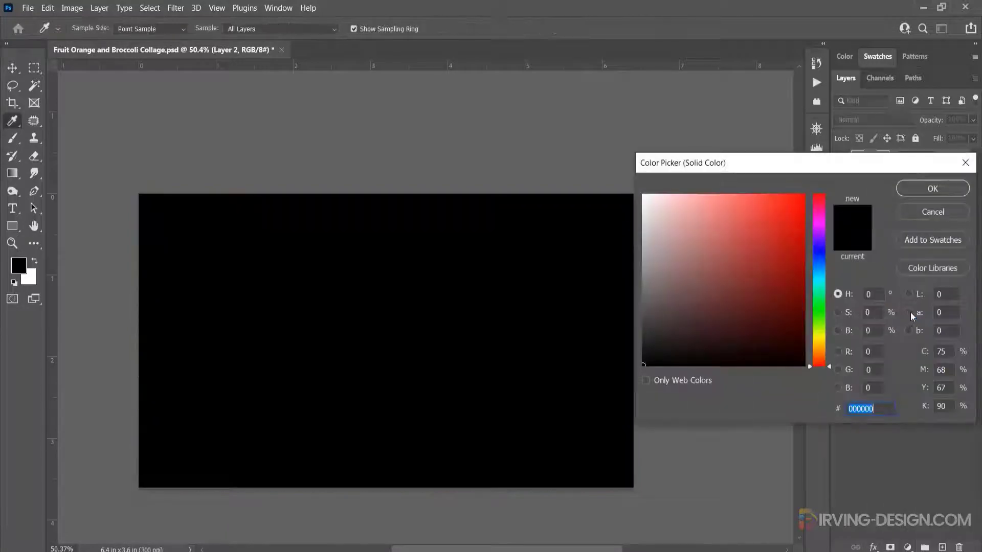
{"action": "left_click", "coordinate": [819, 268]}
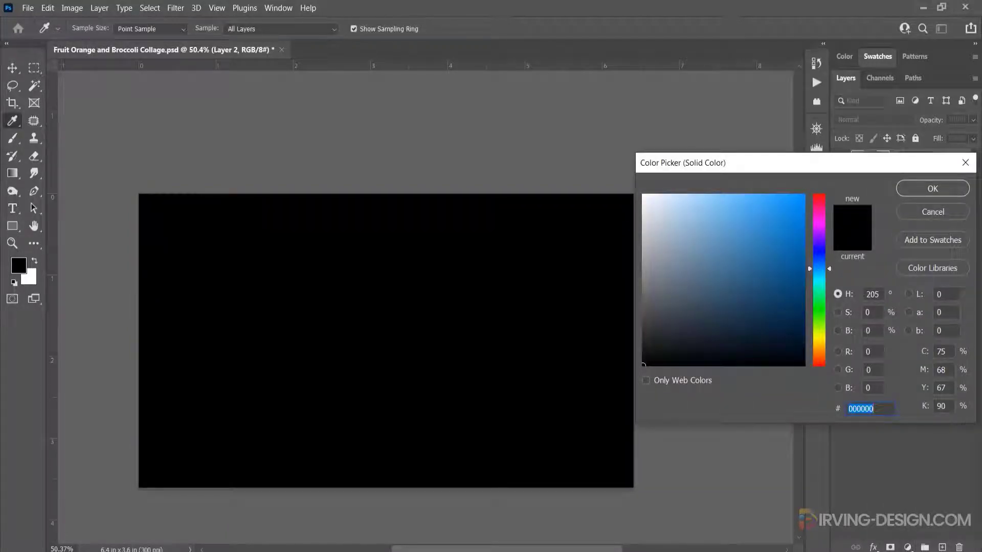
{"action": "left_click", "coordinate": [763, 300]}
{"action": "left_click_drag", "start_coordinate": [762, 301], "coordinate": [756, 299]}
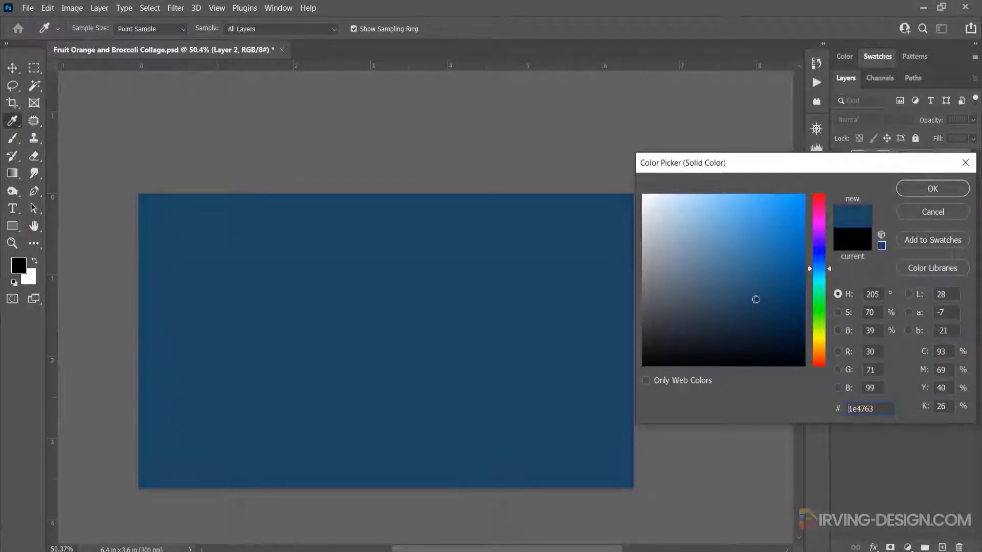
{"action": "left_click", "coordinate": [930, 197]}
Step: Set the blue color fill's blend mode to Lighten and its opacity to 25%, and toggle its visibility to compare
{"action": "left_click", "coordinate": [903, 119]}
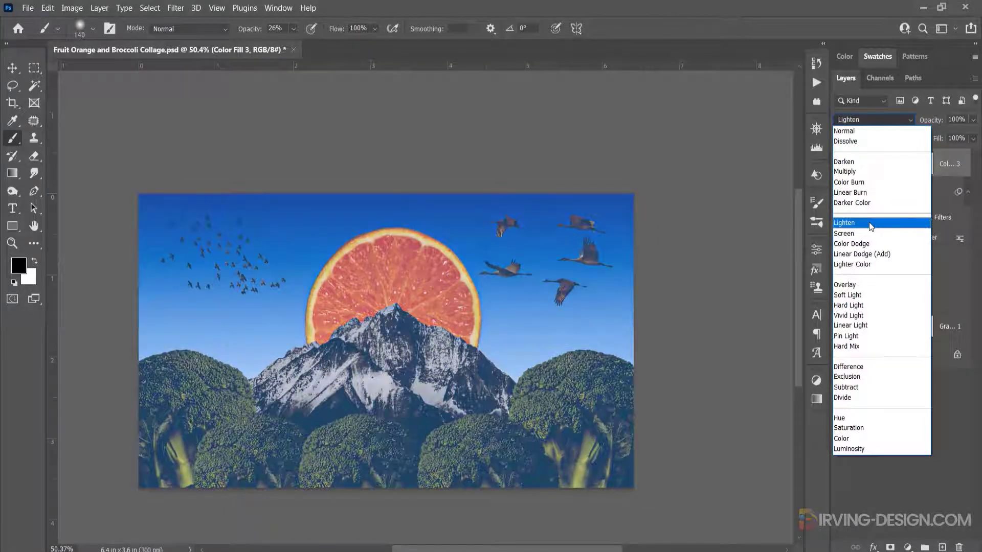
{"action": "left_click", "coordinate": [869, 222]}
{"action": "left_click", "coordinate": [940, 120]}
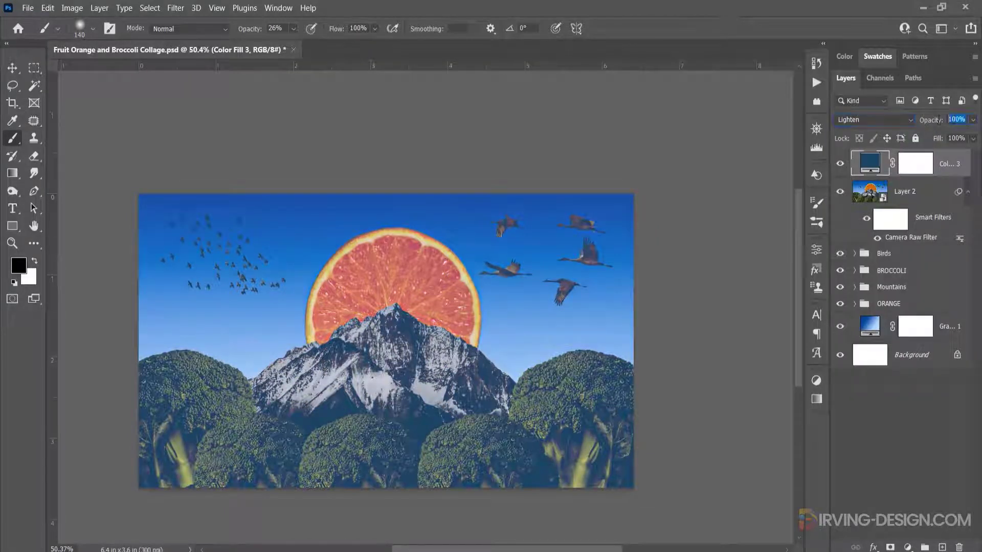
{"action": "type", "text": "25"}
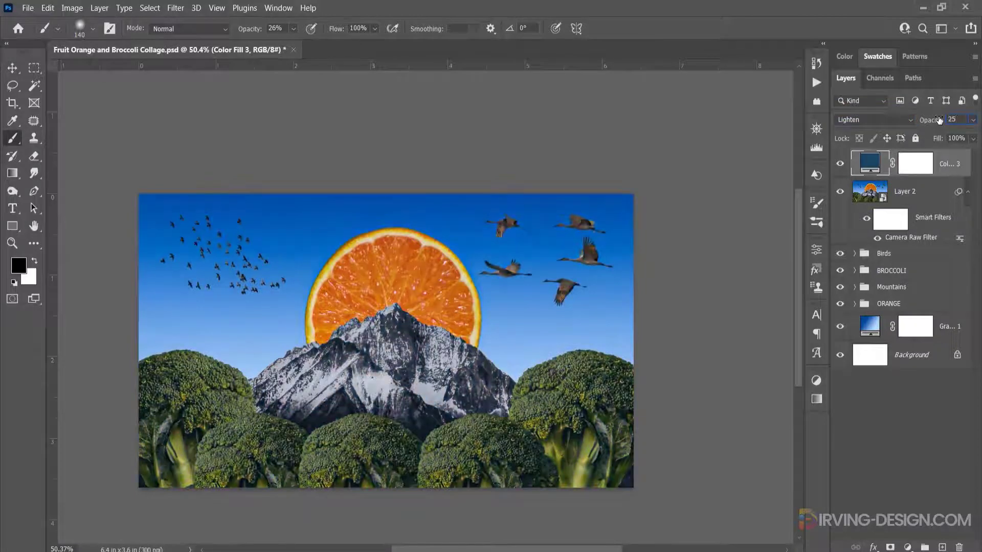
{"action": "left_click", "coordinate": [840, 164]}
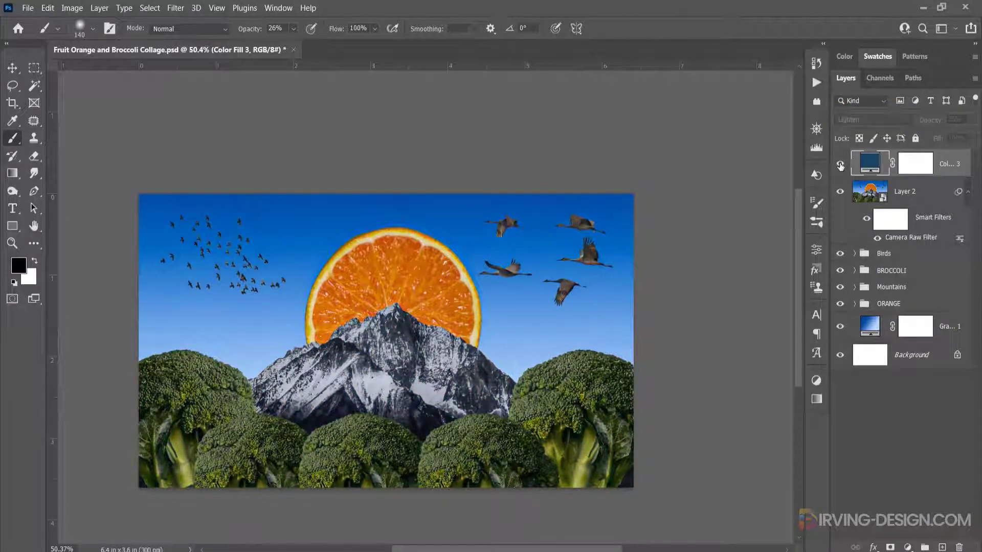
{"action": "left_click", "coordinate": [840, 164]}
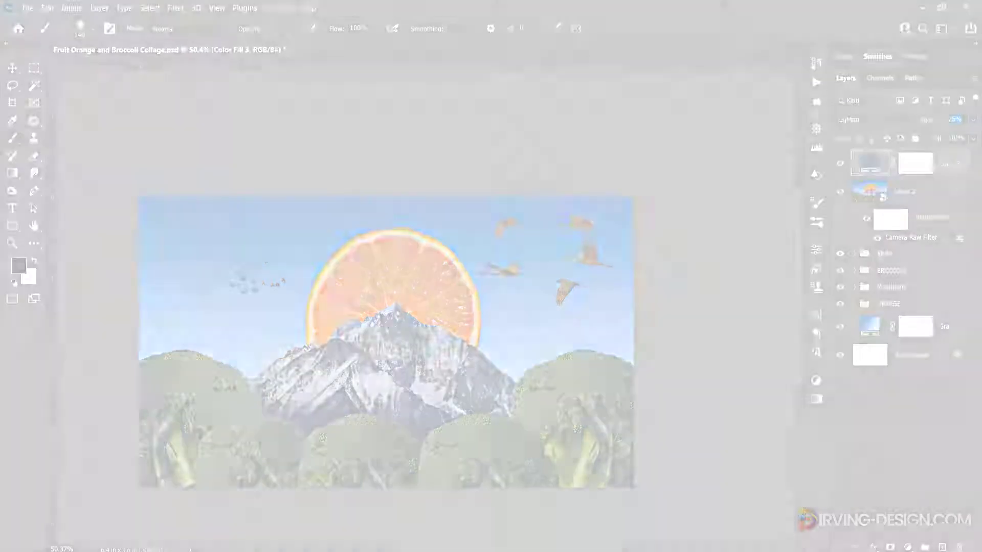